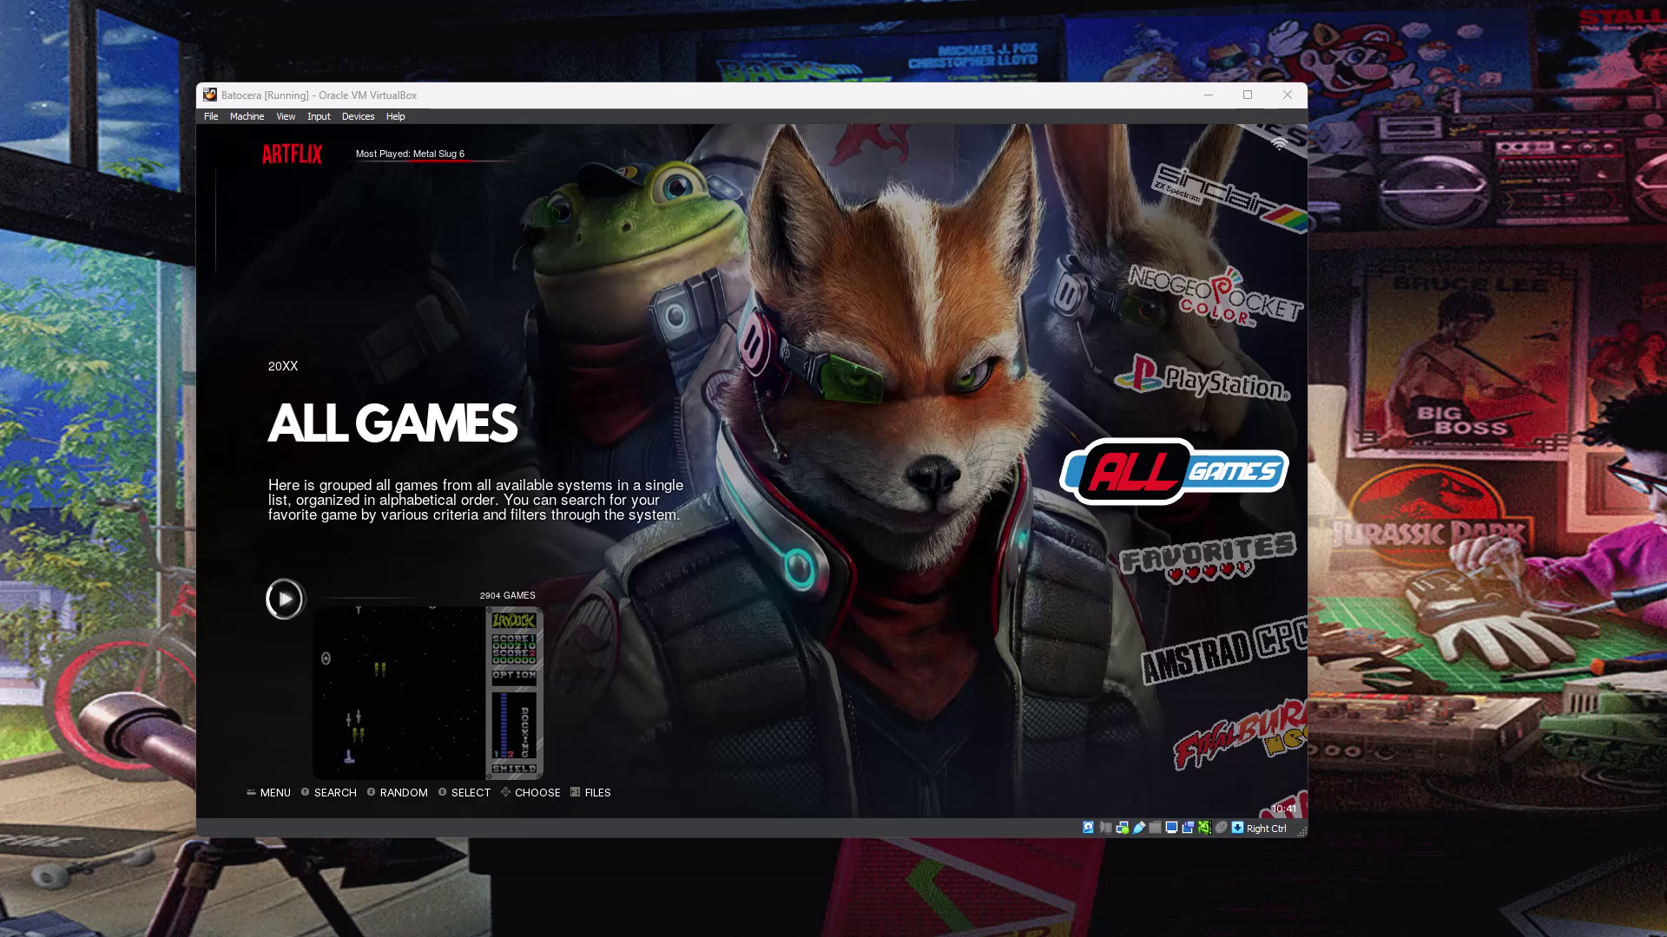
Step: Switch to the web browser and read the Batocera wiki's instructions on creating symlinks and symlinking another drive
key("alt+Tab")
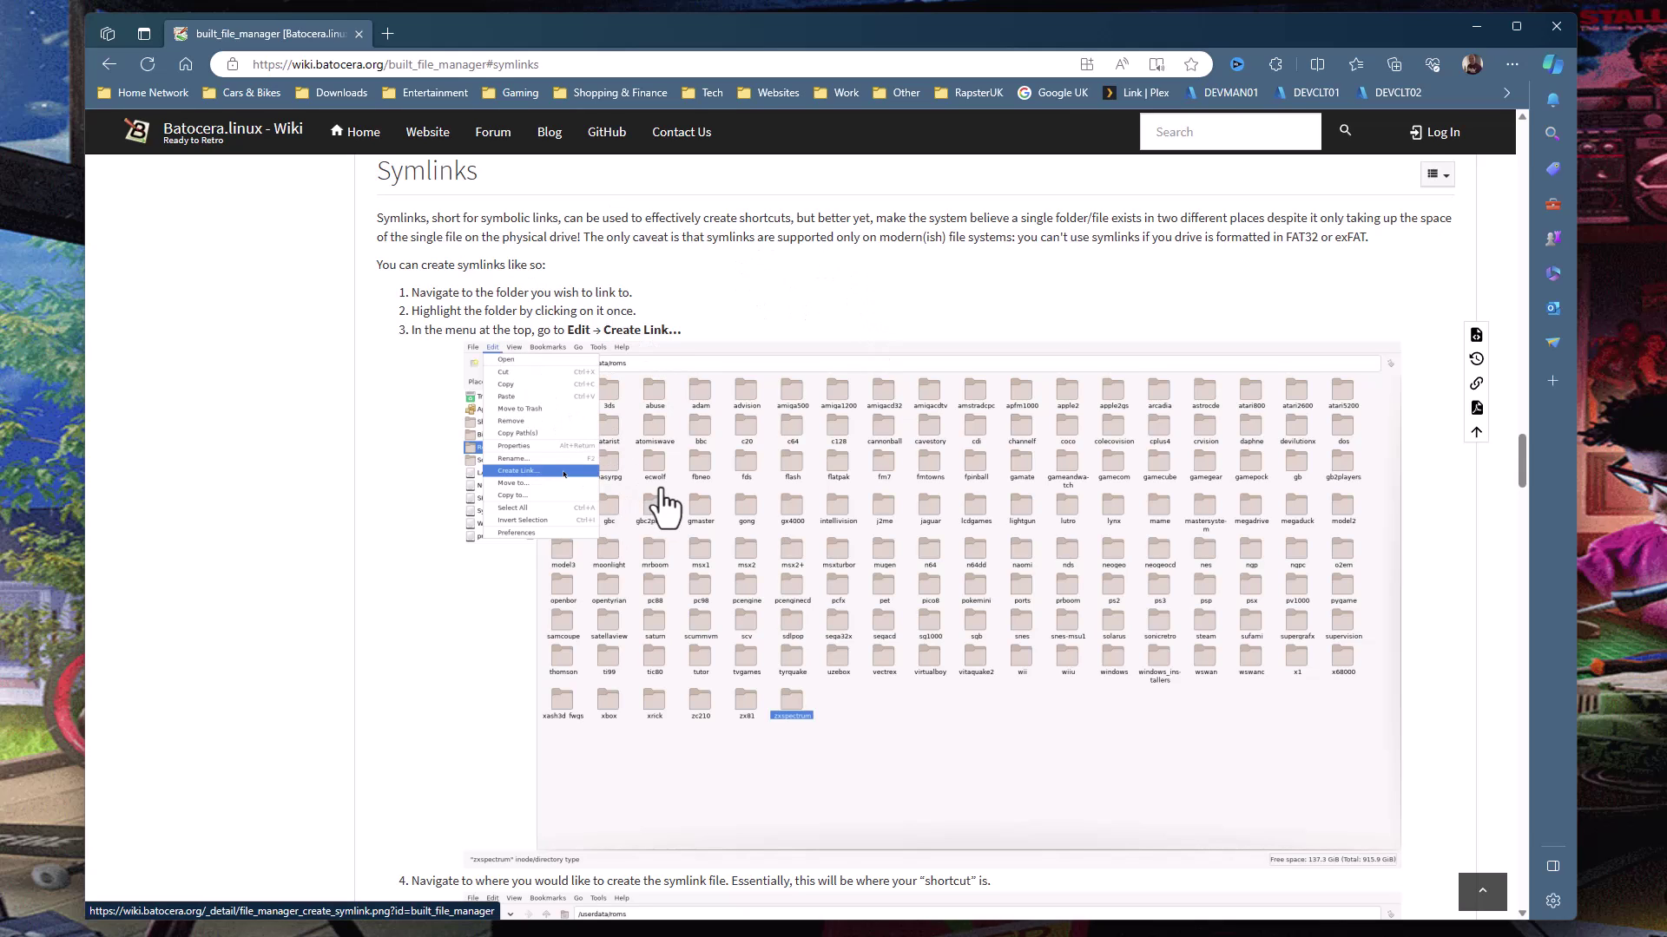
scroll(664, 508, "down", 8)
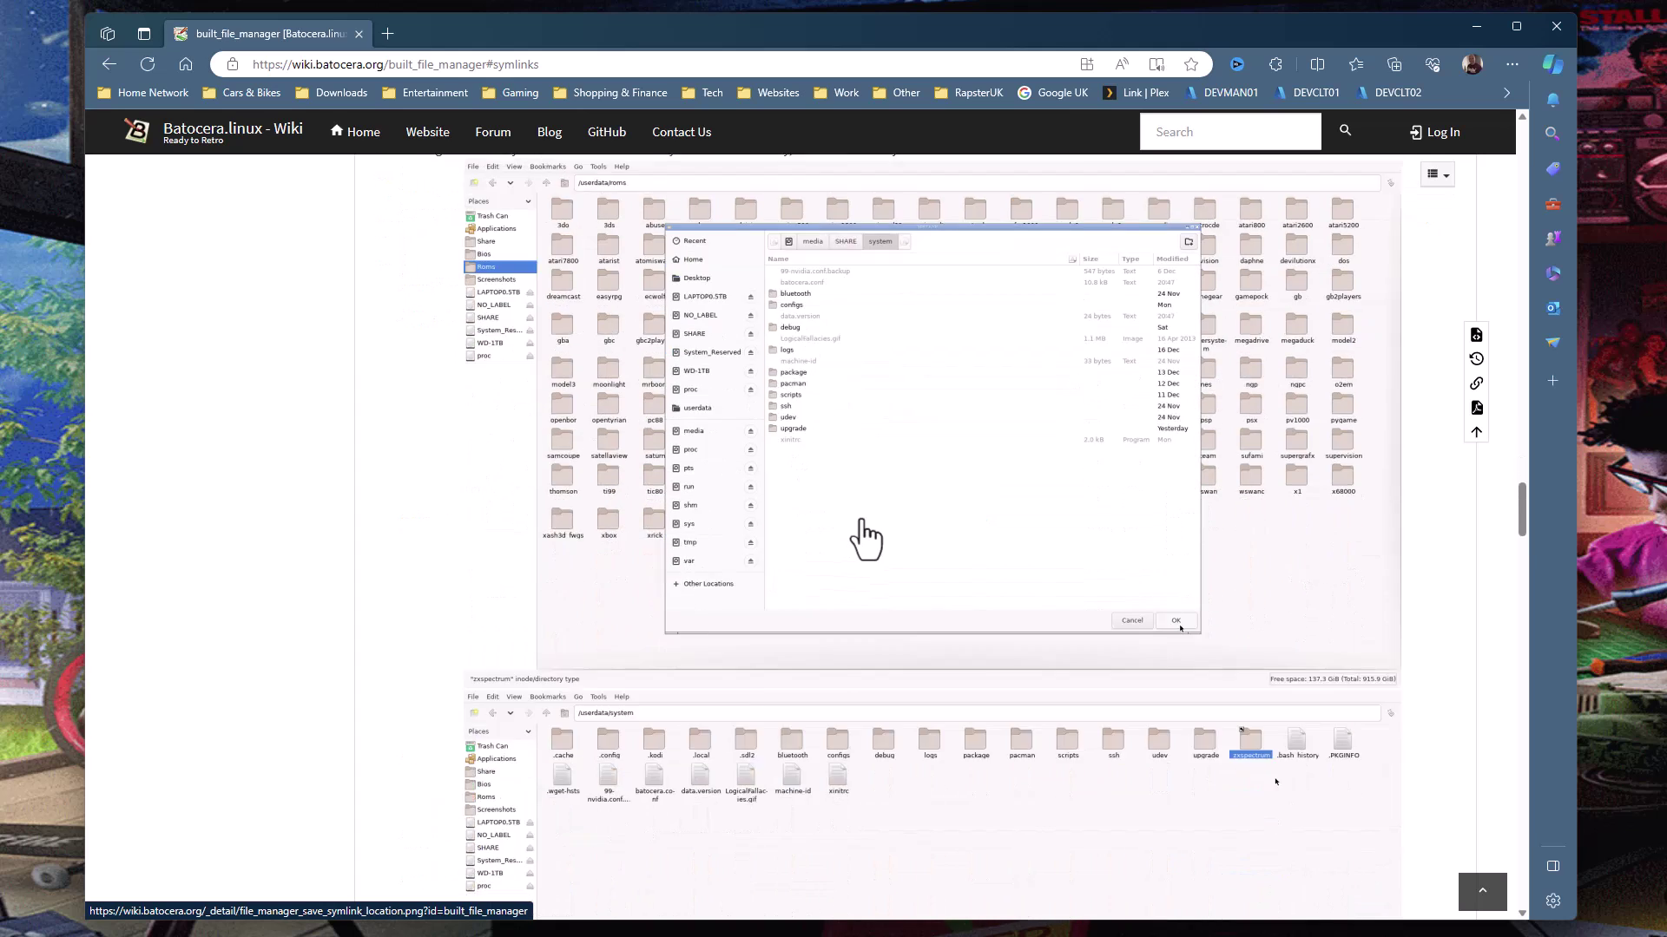
scroll(866, 538, "down", 7)
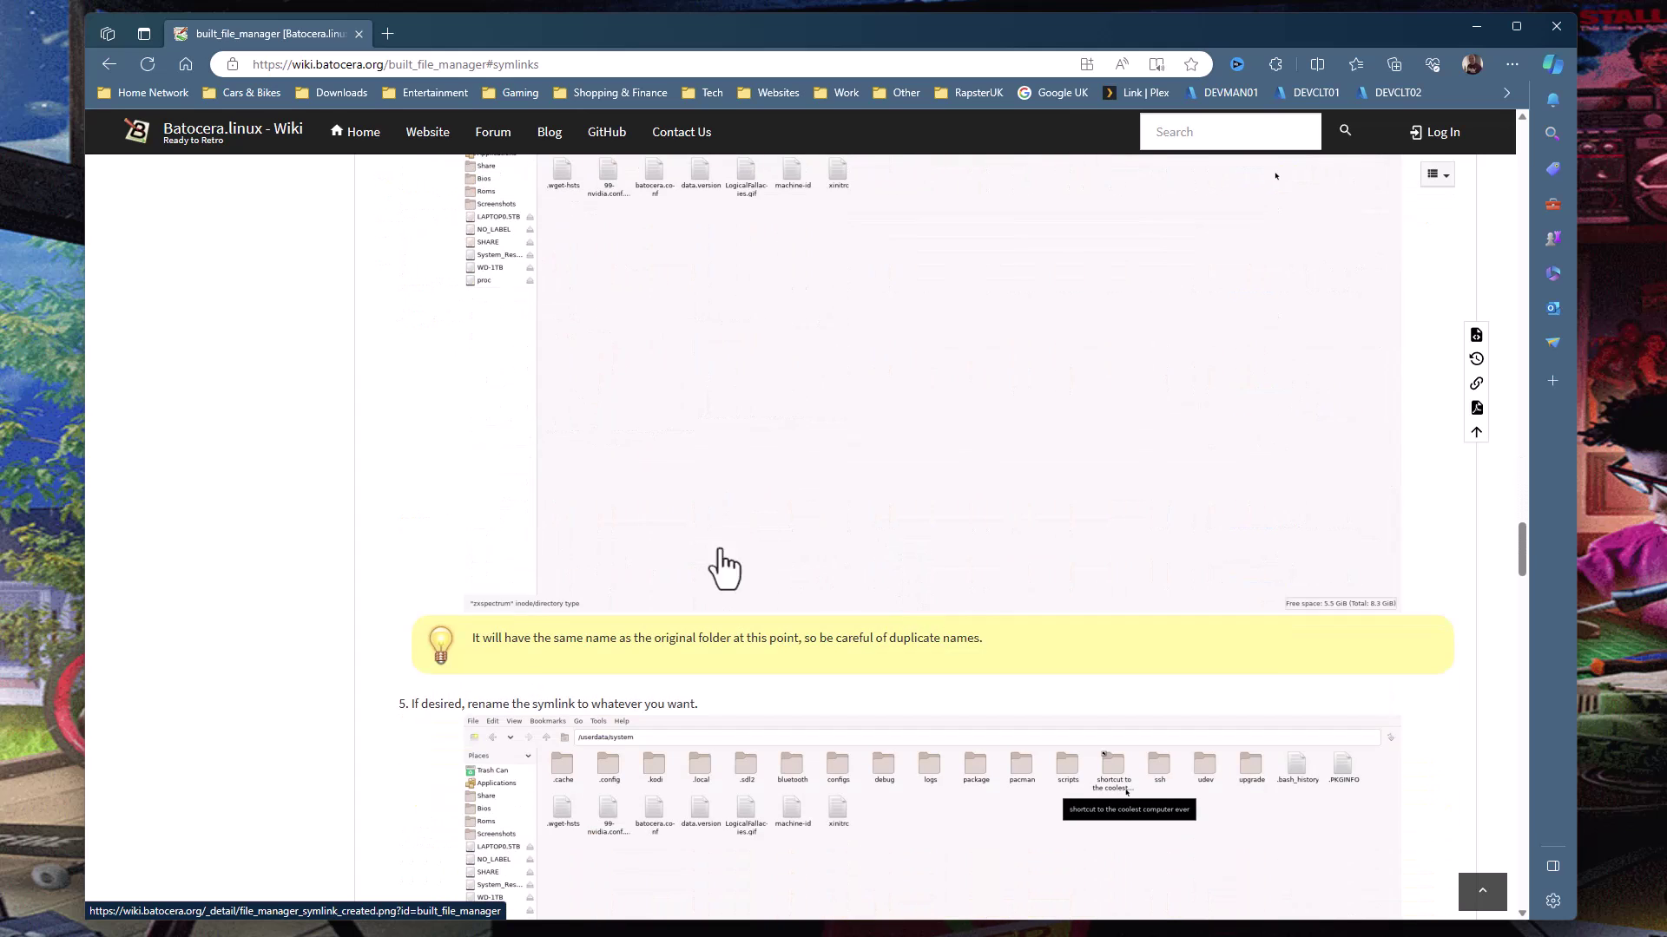
scroll(942, 608, "up", 9)
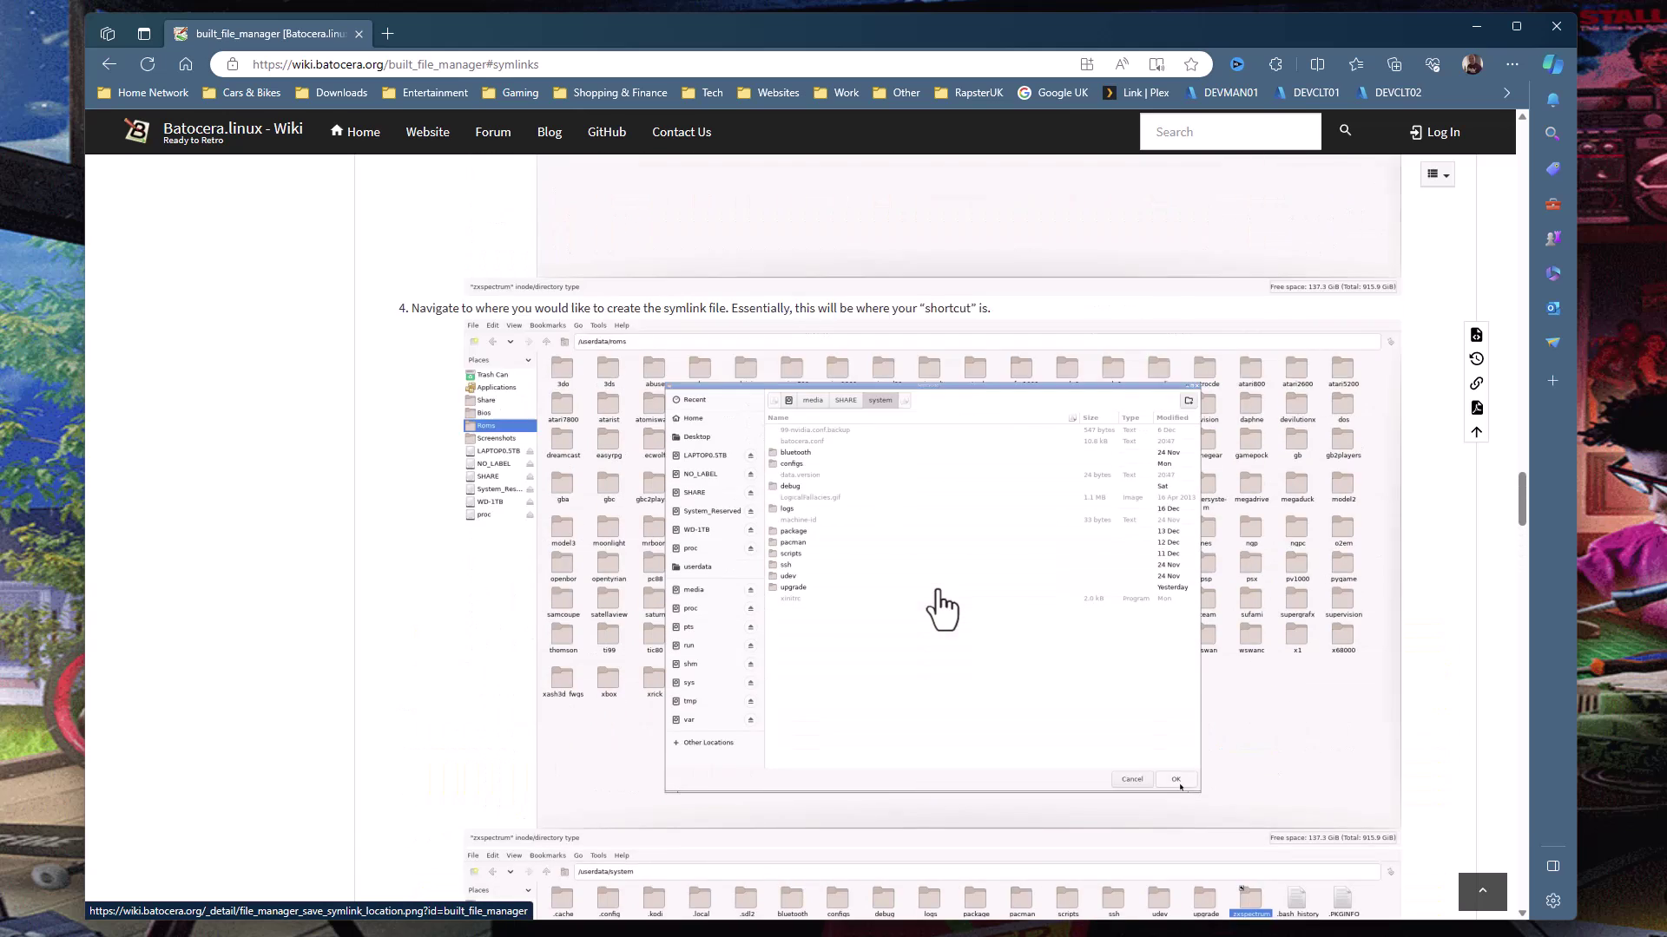
scroll(941, 607, "down", 12)
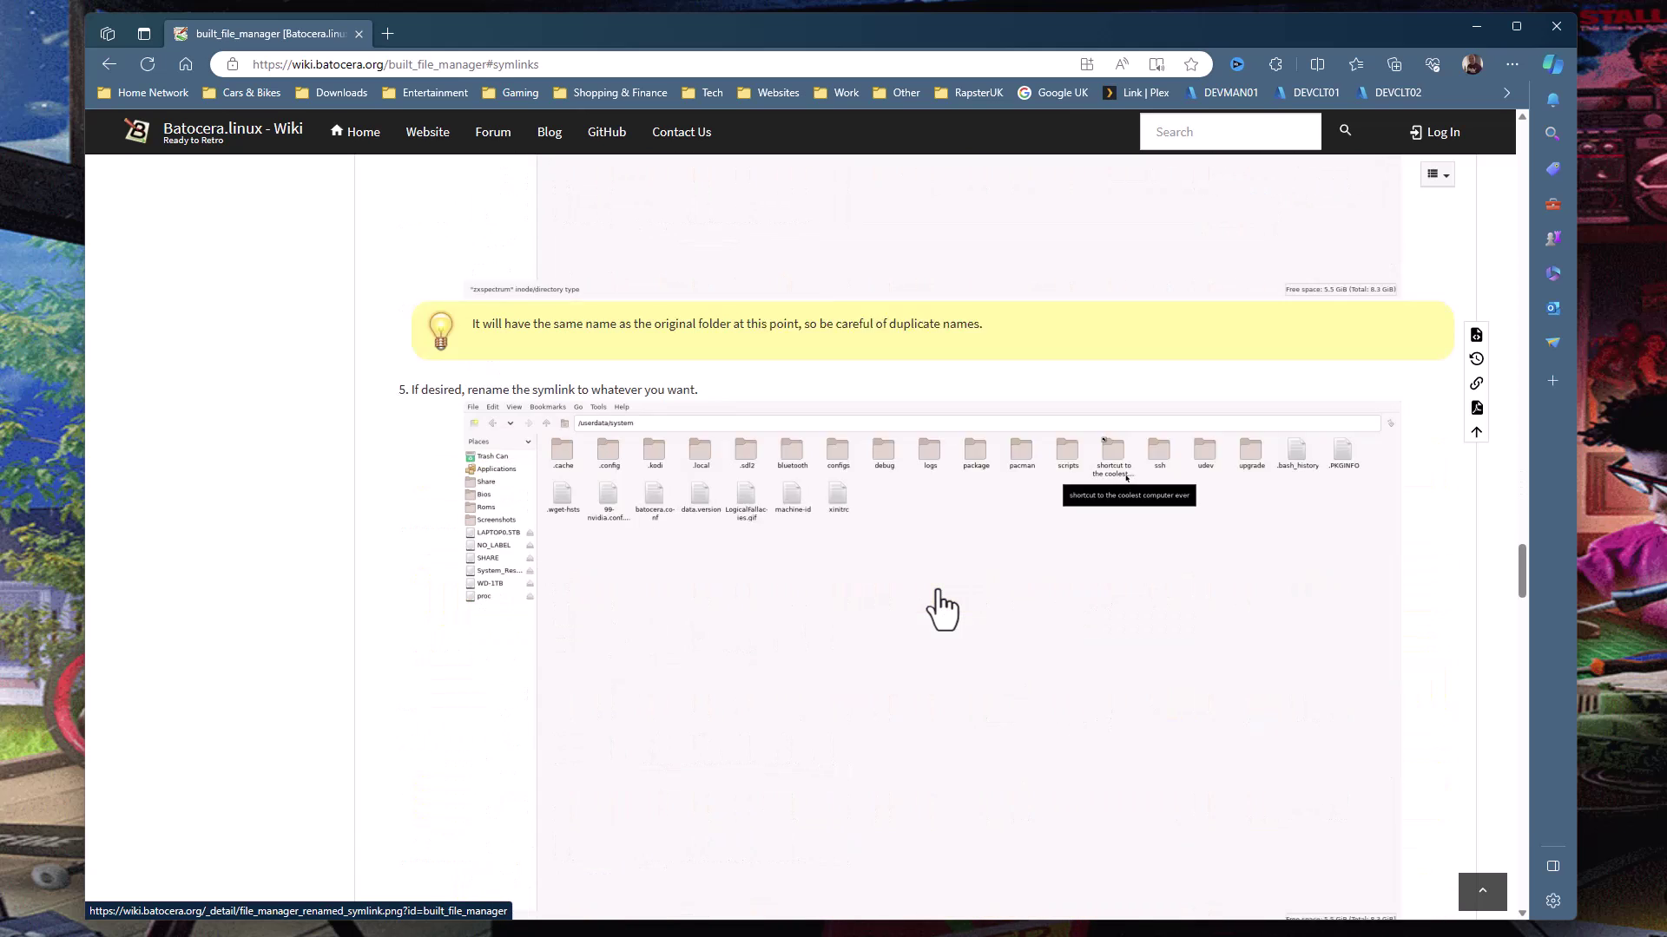
scroll(941, 608, "down", 3)
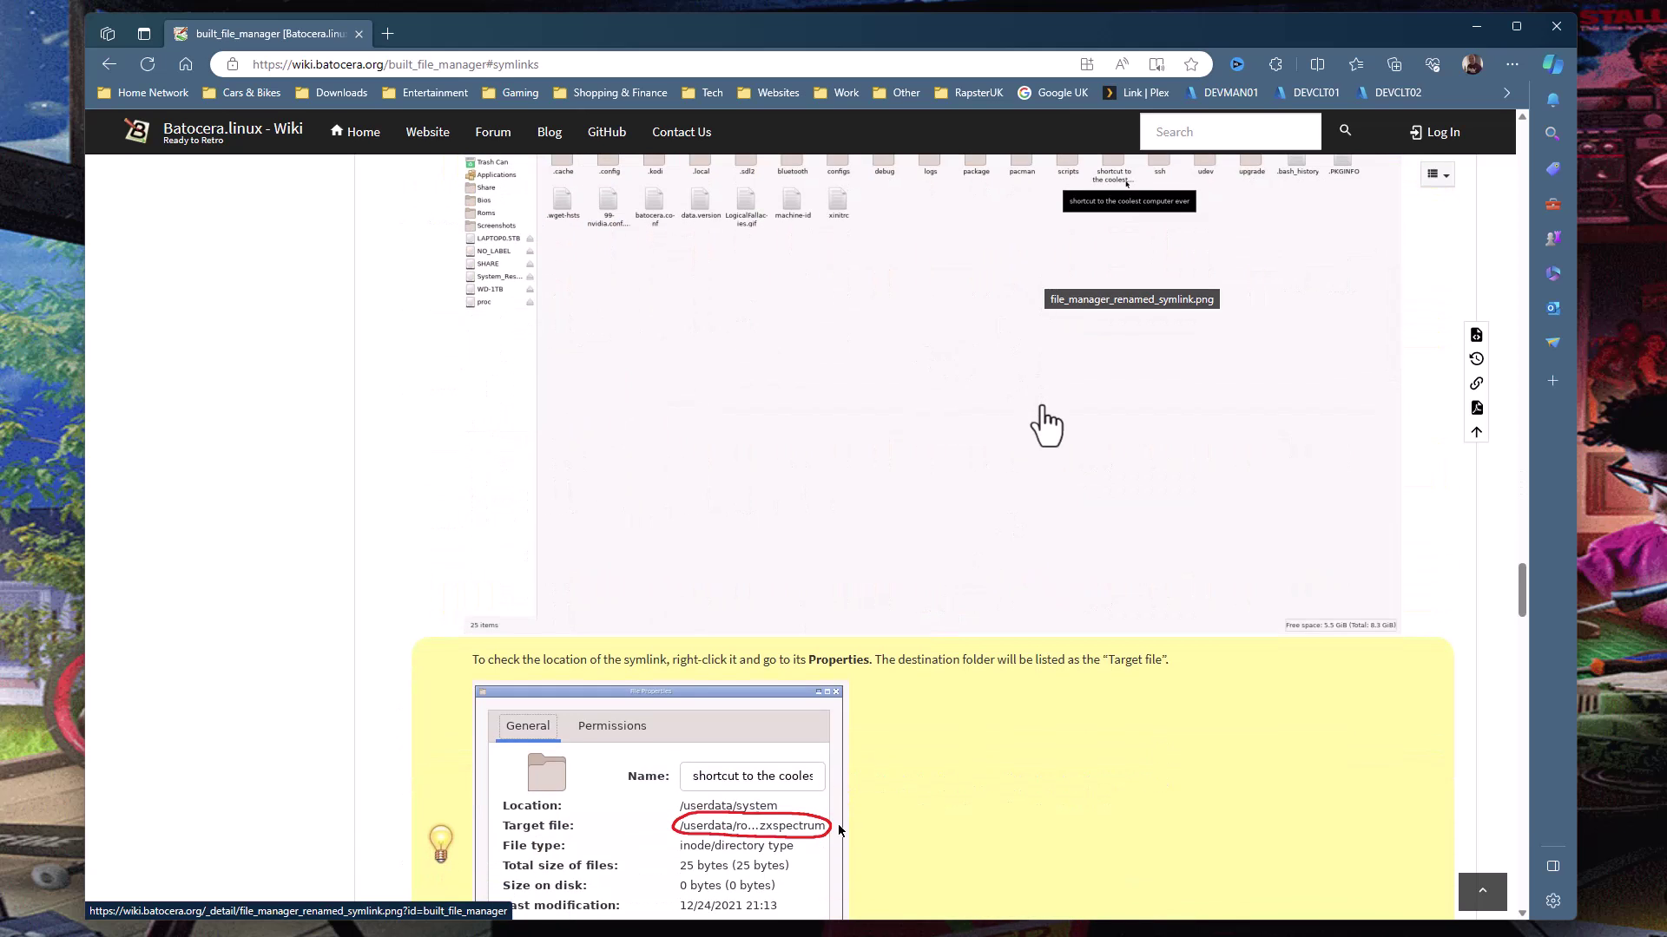
scroll(943, 486, "down", 5)
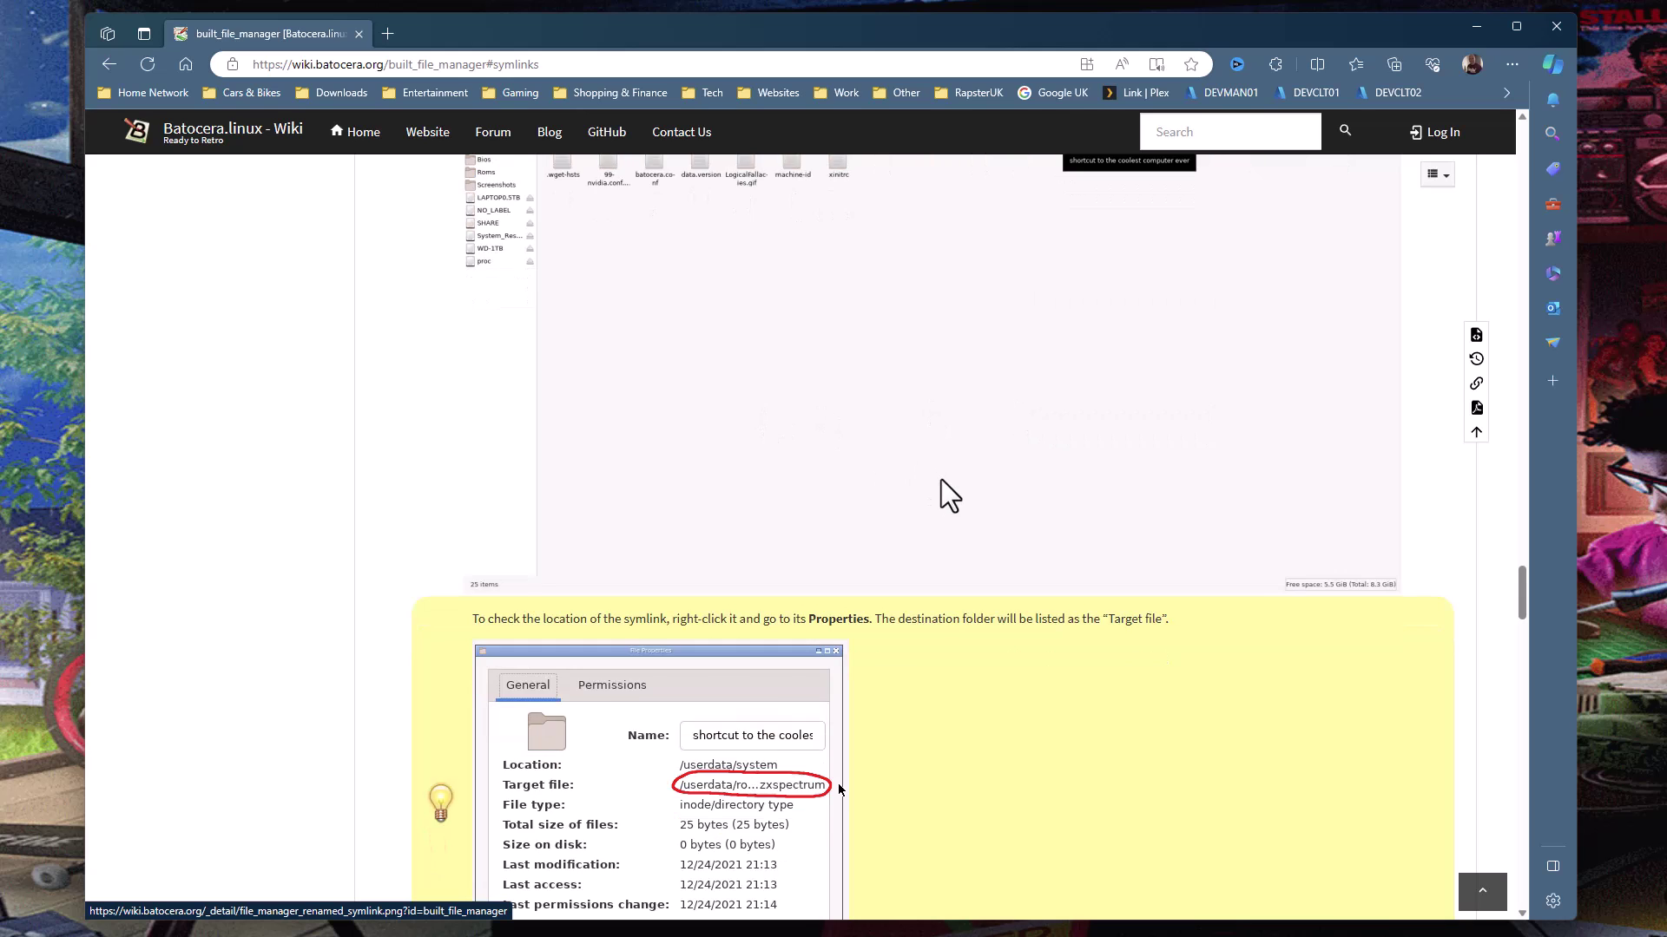
scroll(998, 507, "down", 3)
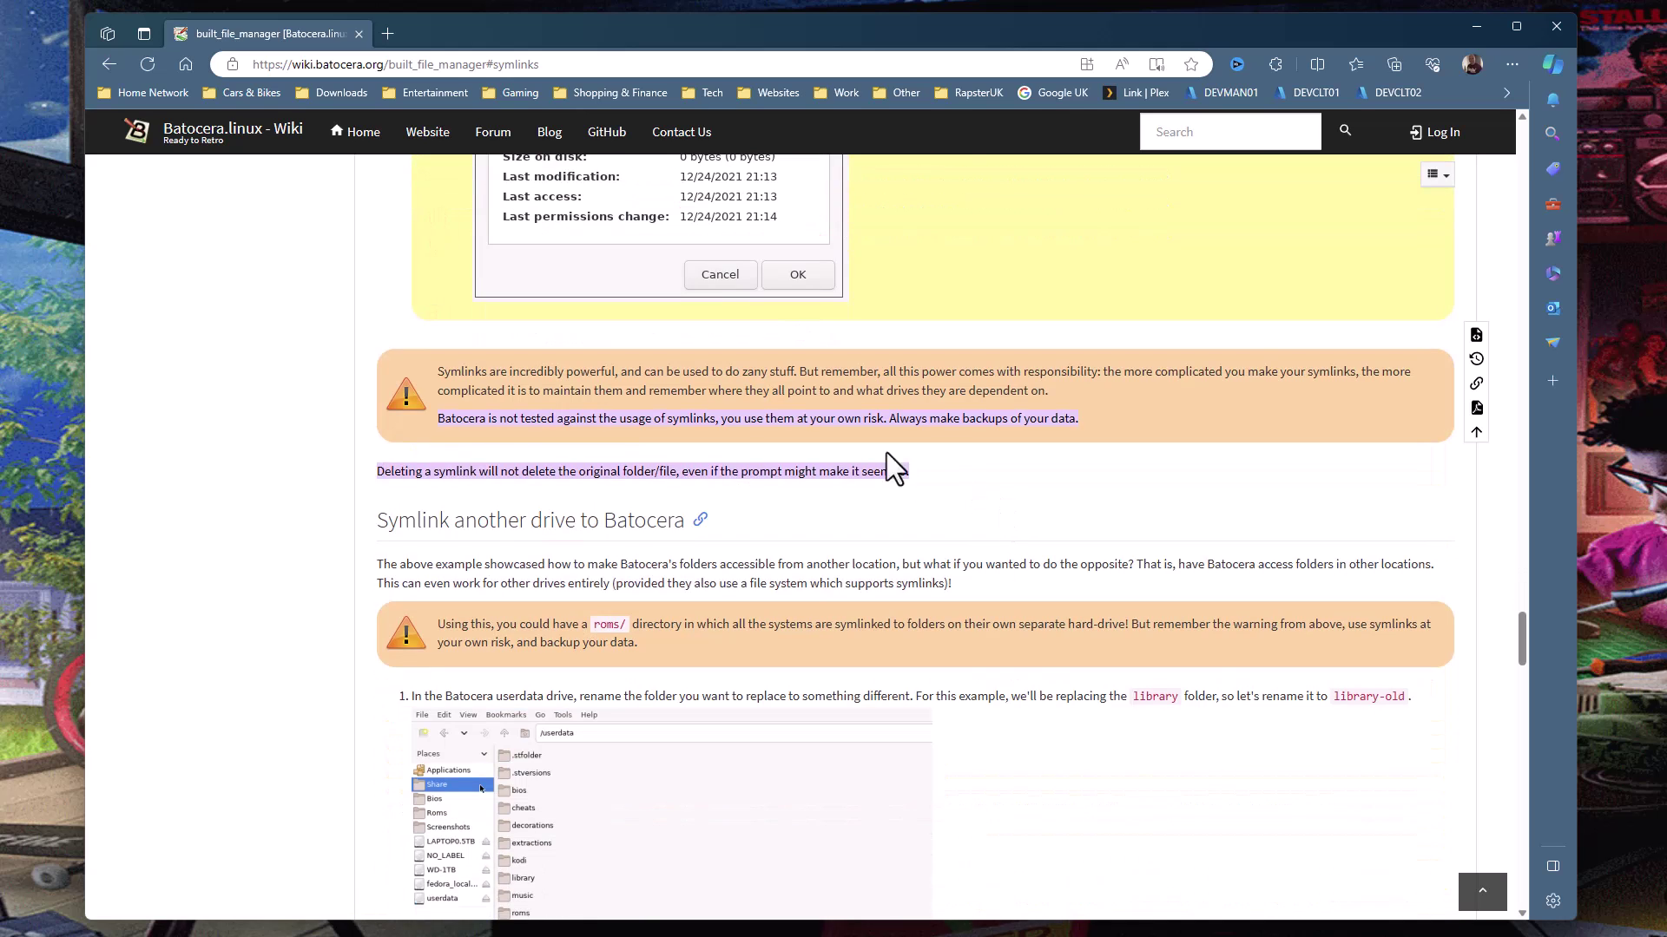
scroll(769, 638, "down", 3)
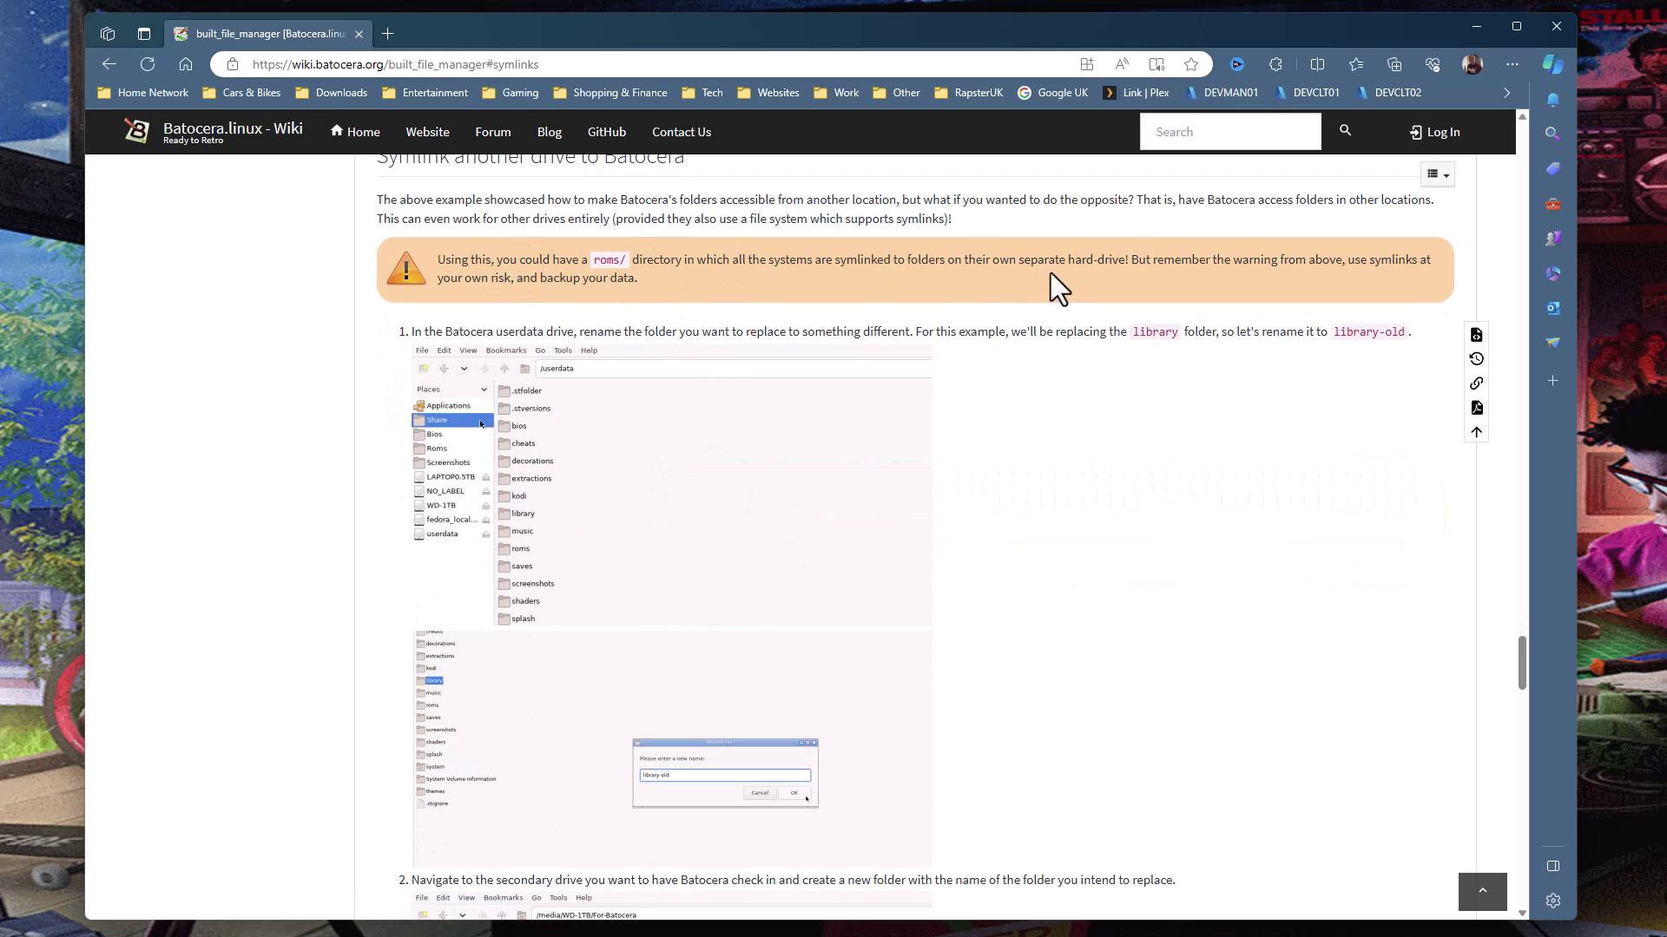
scroll(946, 486, "down", 3)
scroll(987, 514, "down", 3)
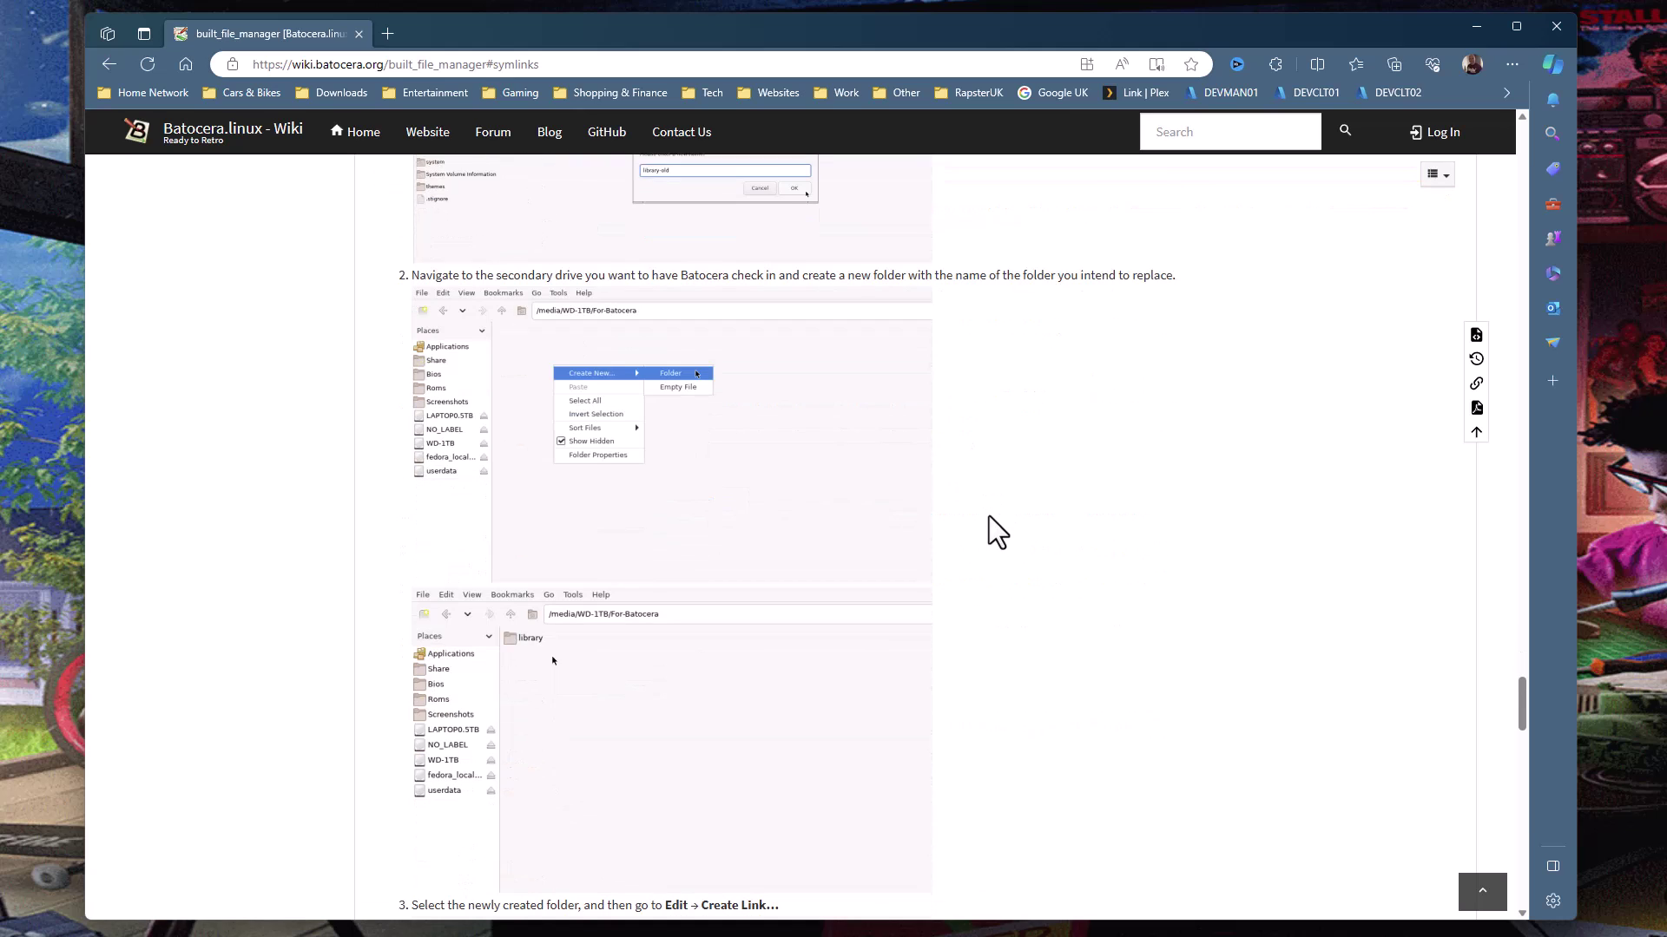
scroll(1033, 630, "up", 12)
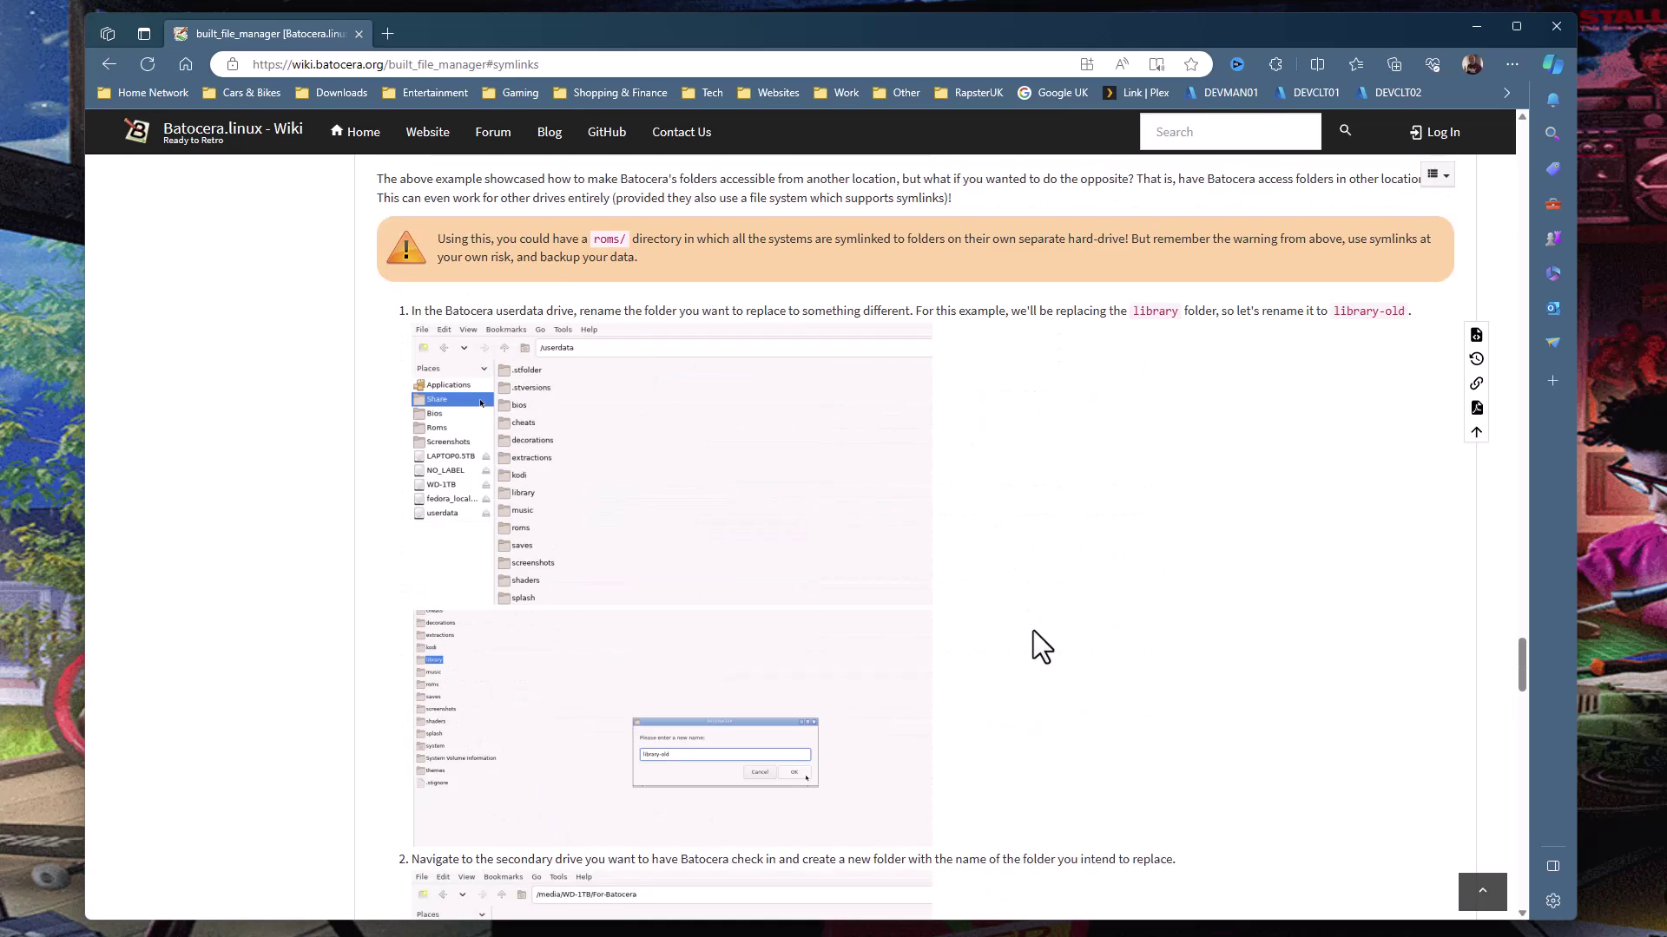
scroll(1033, 638, "up", 10)
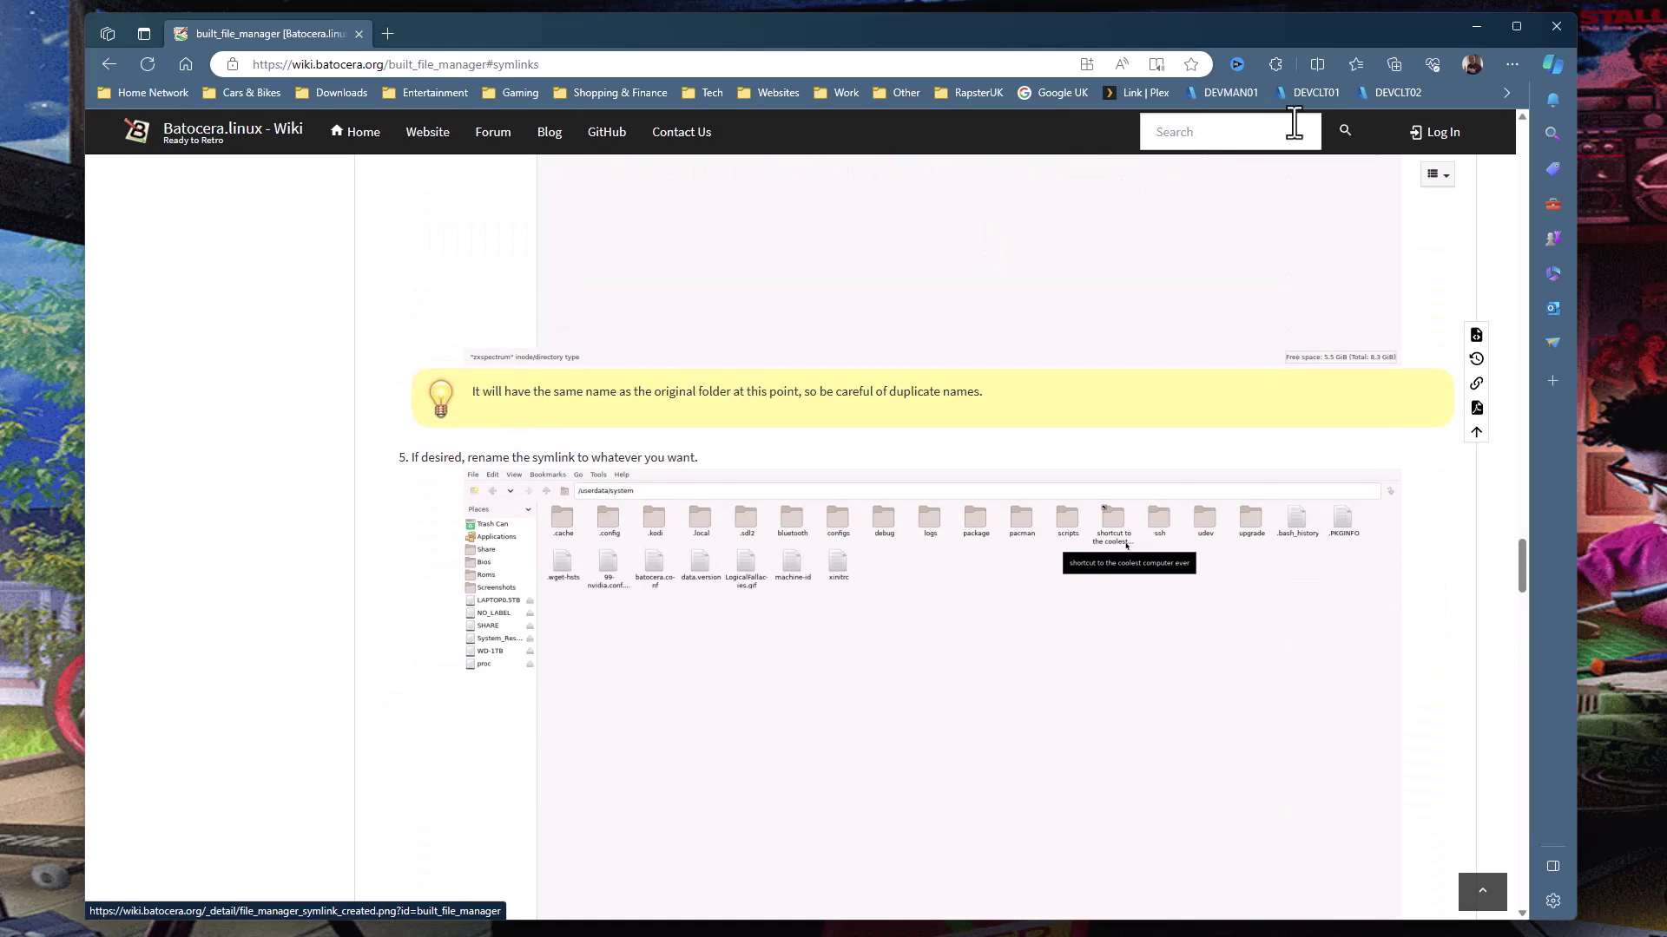
Step: Return to the Batocera virtual machine and open the 4GB-USB drive in its file manager
left_click(1473, 26)
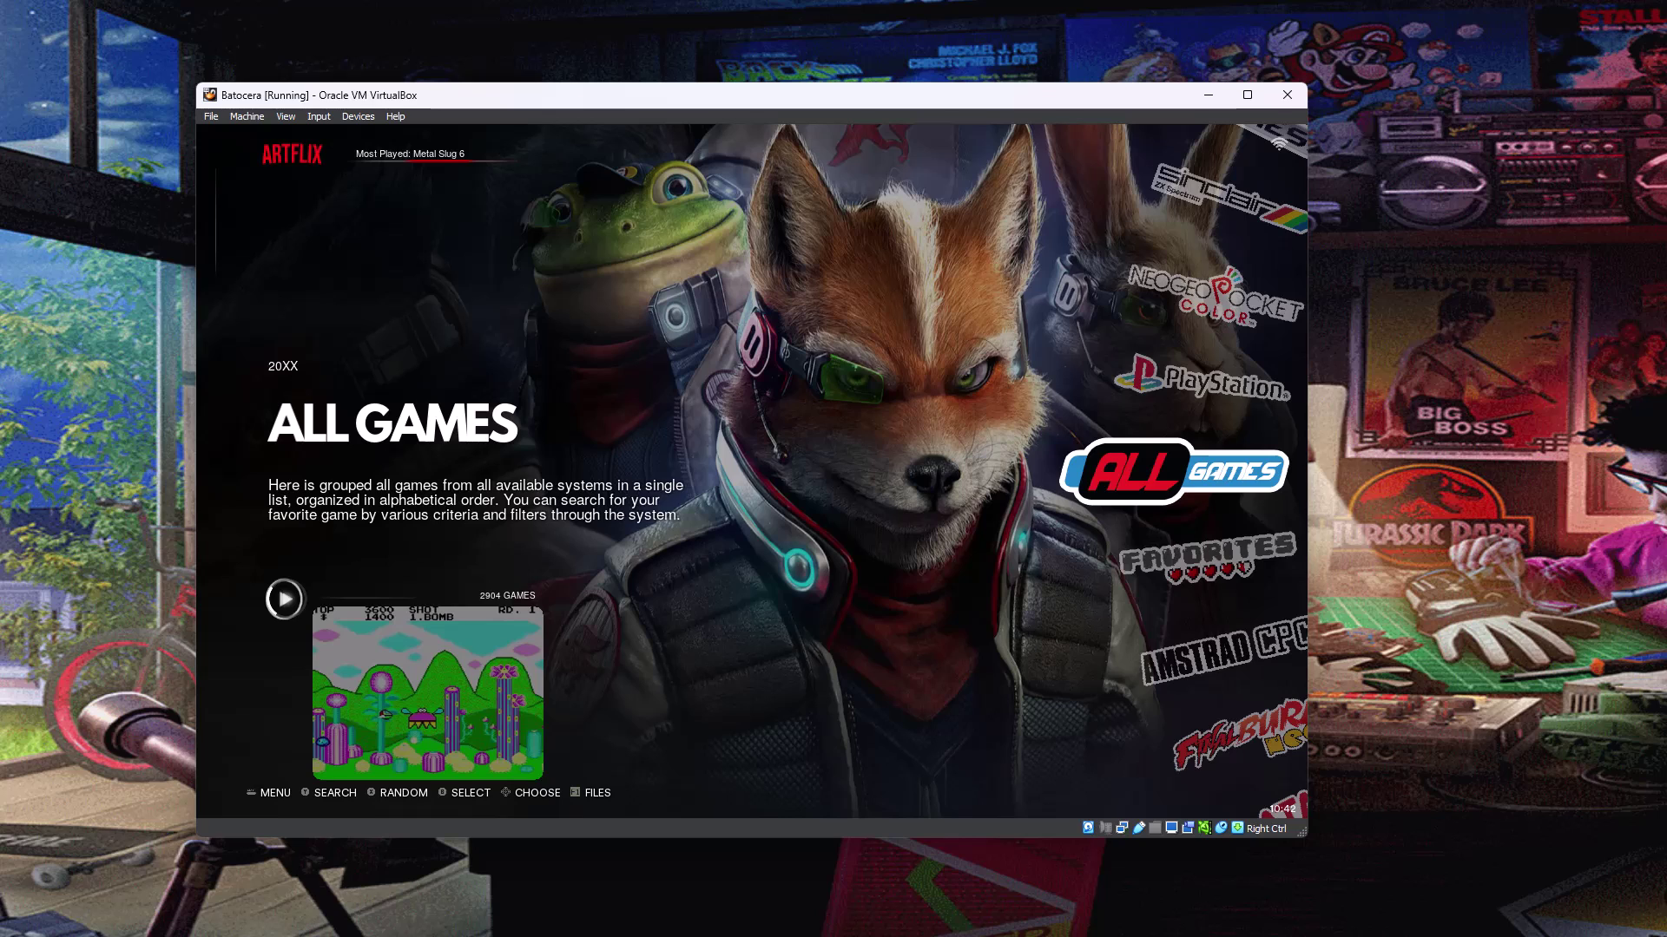
key("F1")
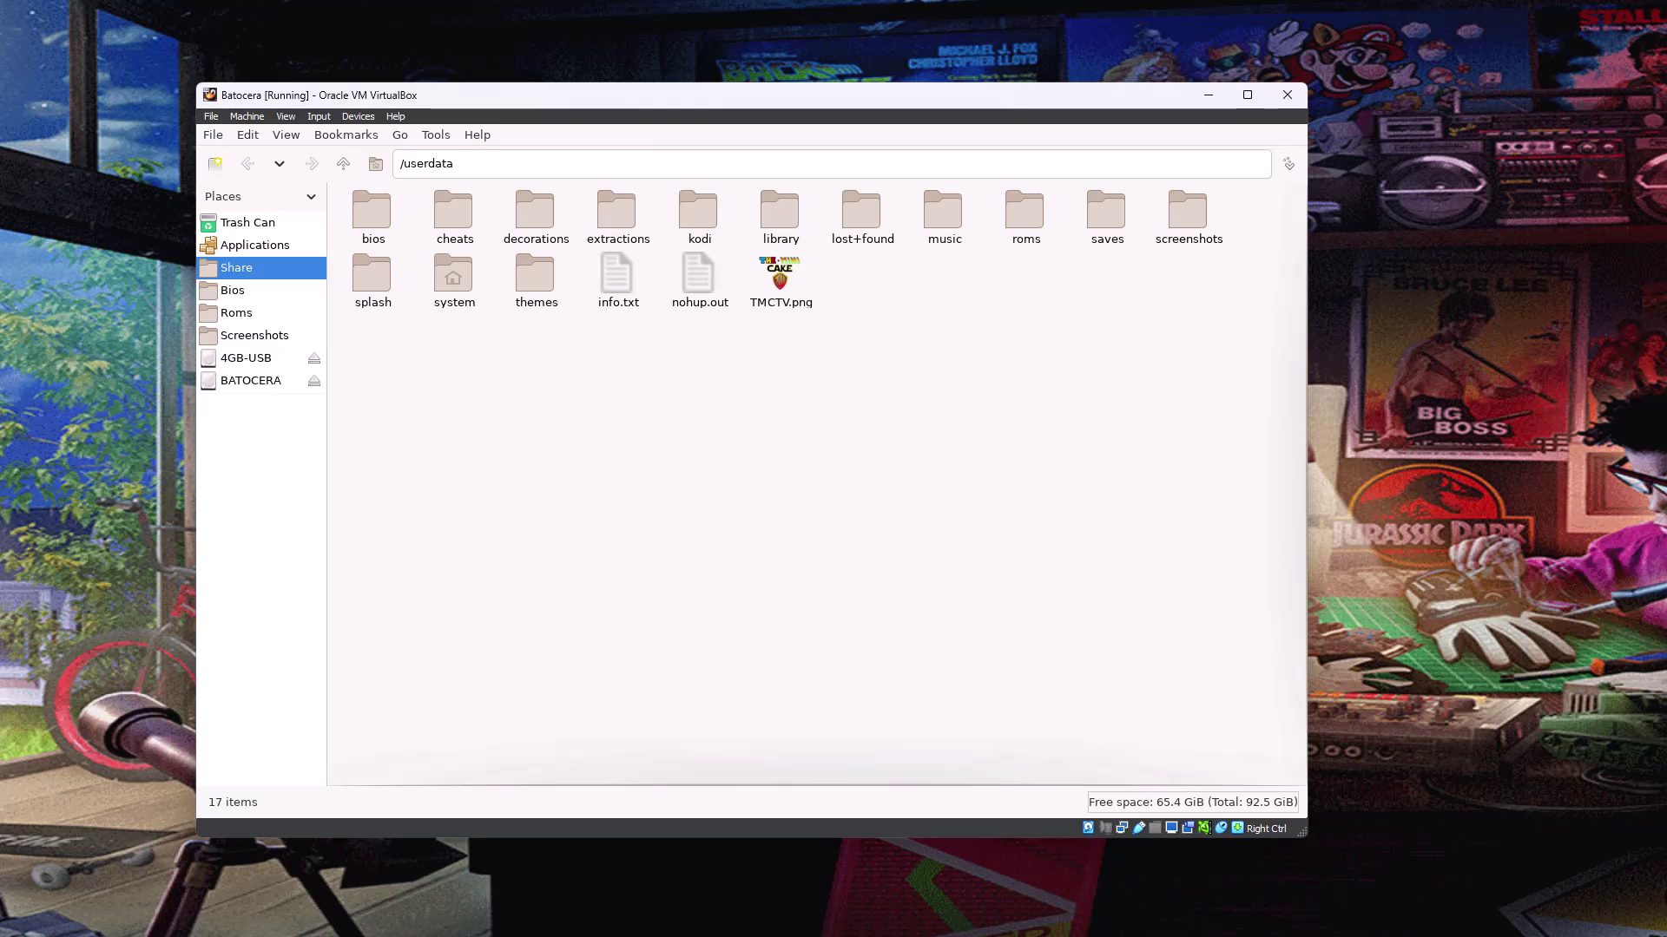
left_click(372, 278)
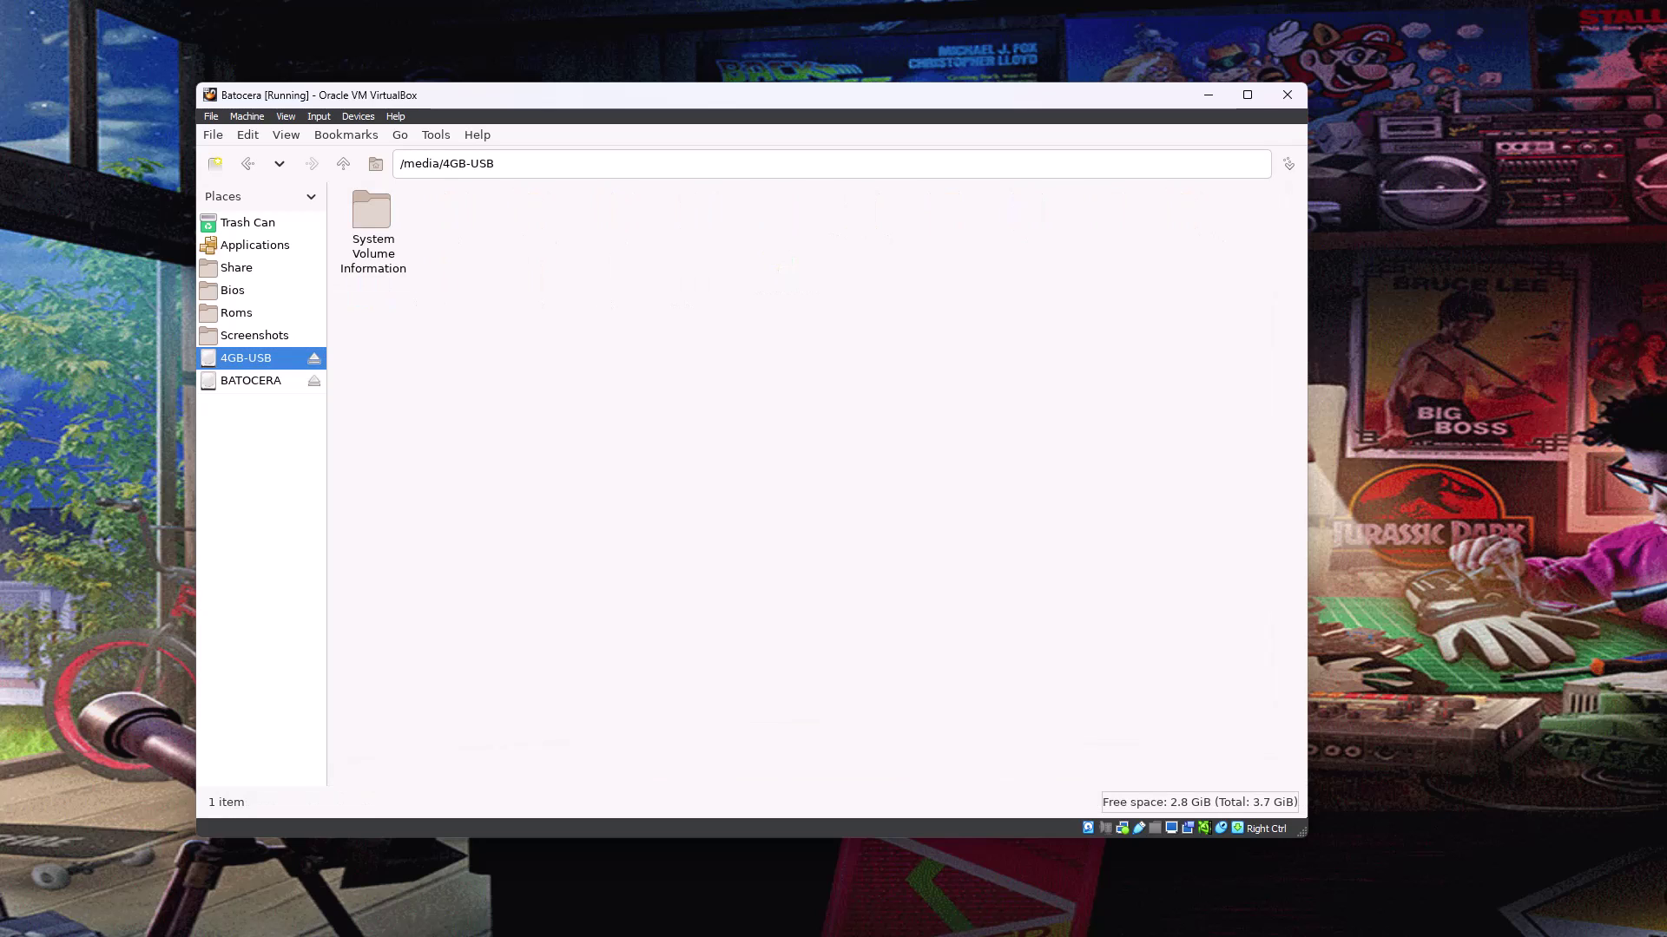
left_click(373, 227)
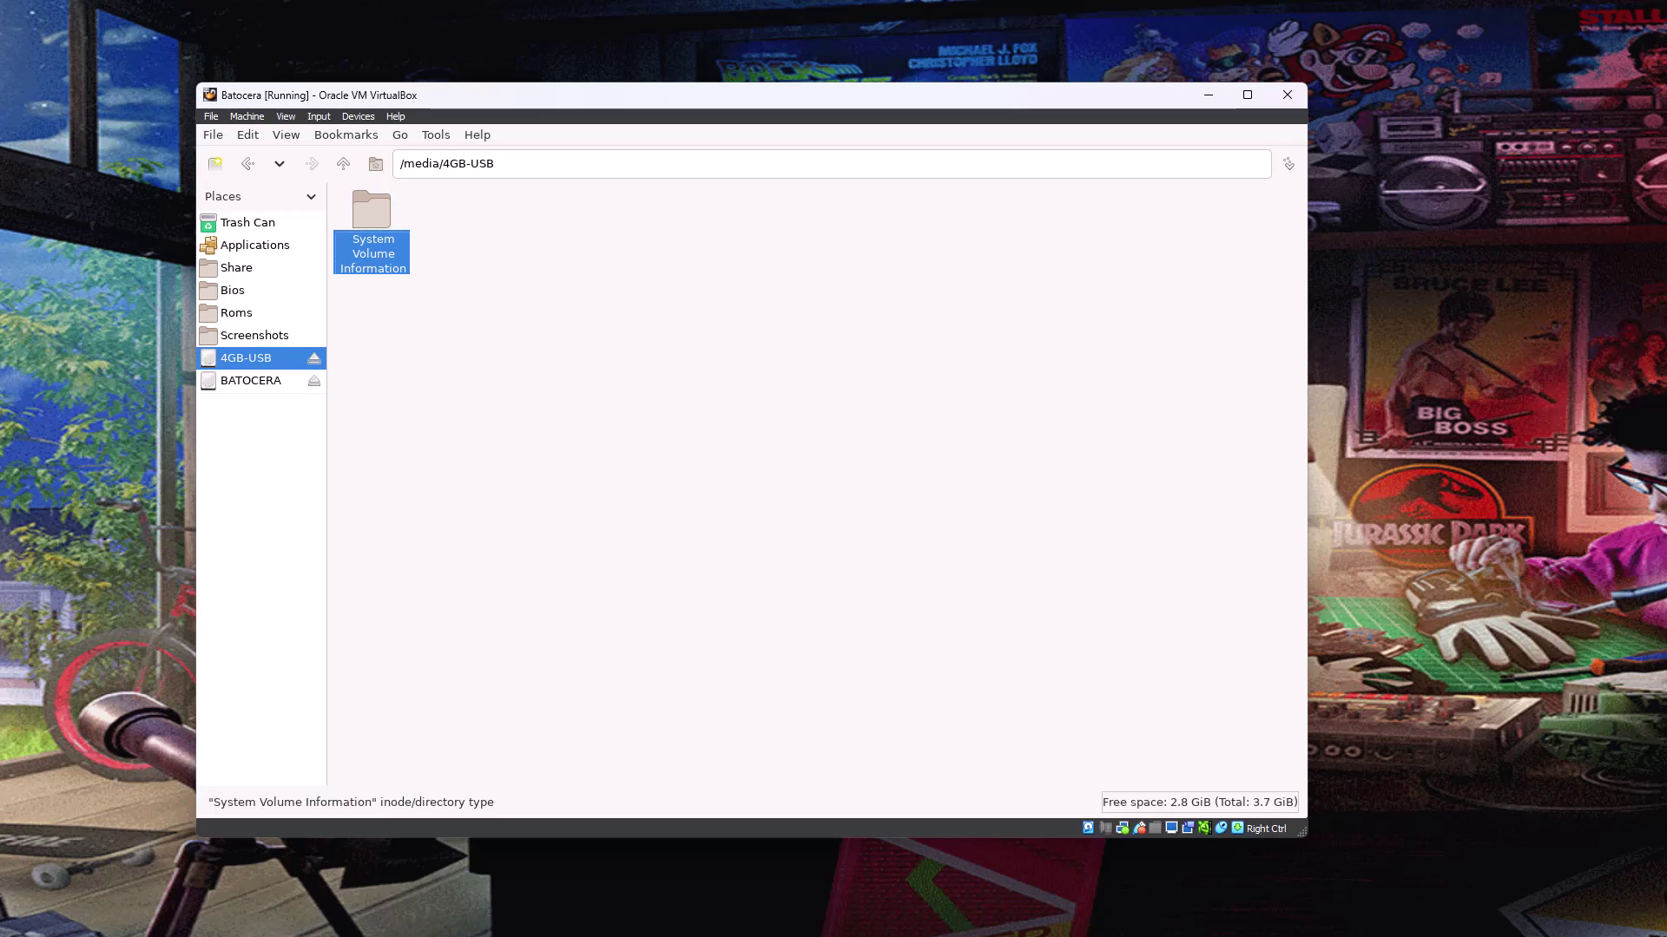
key("alt+f")
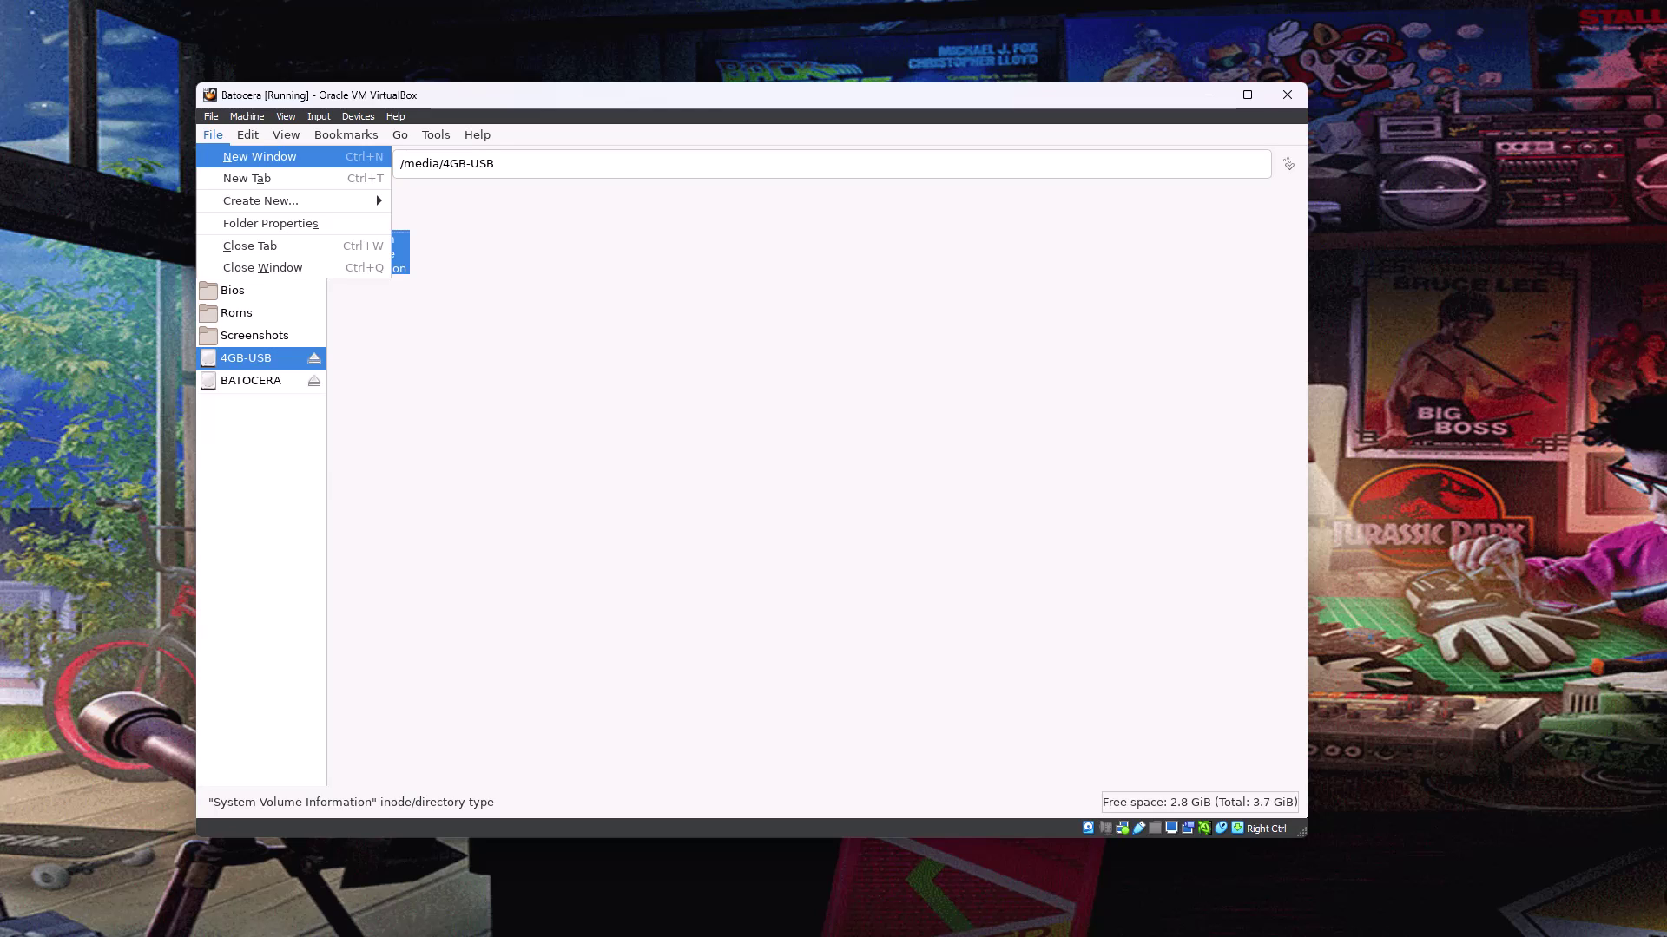
key("Right")
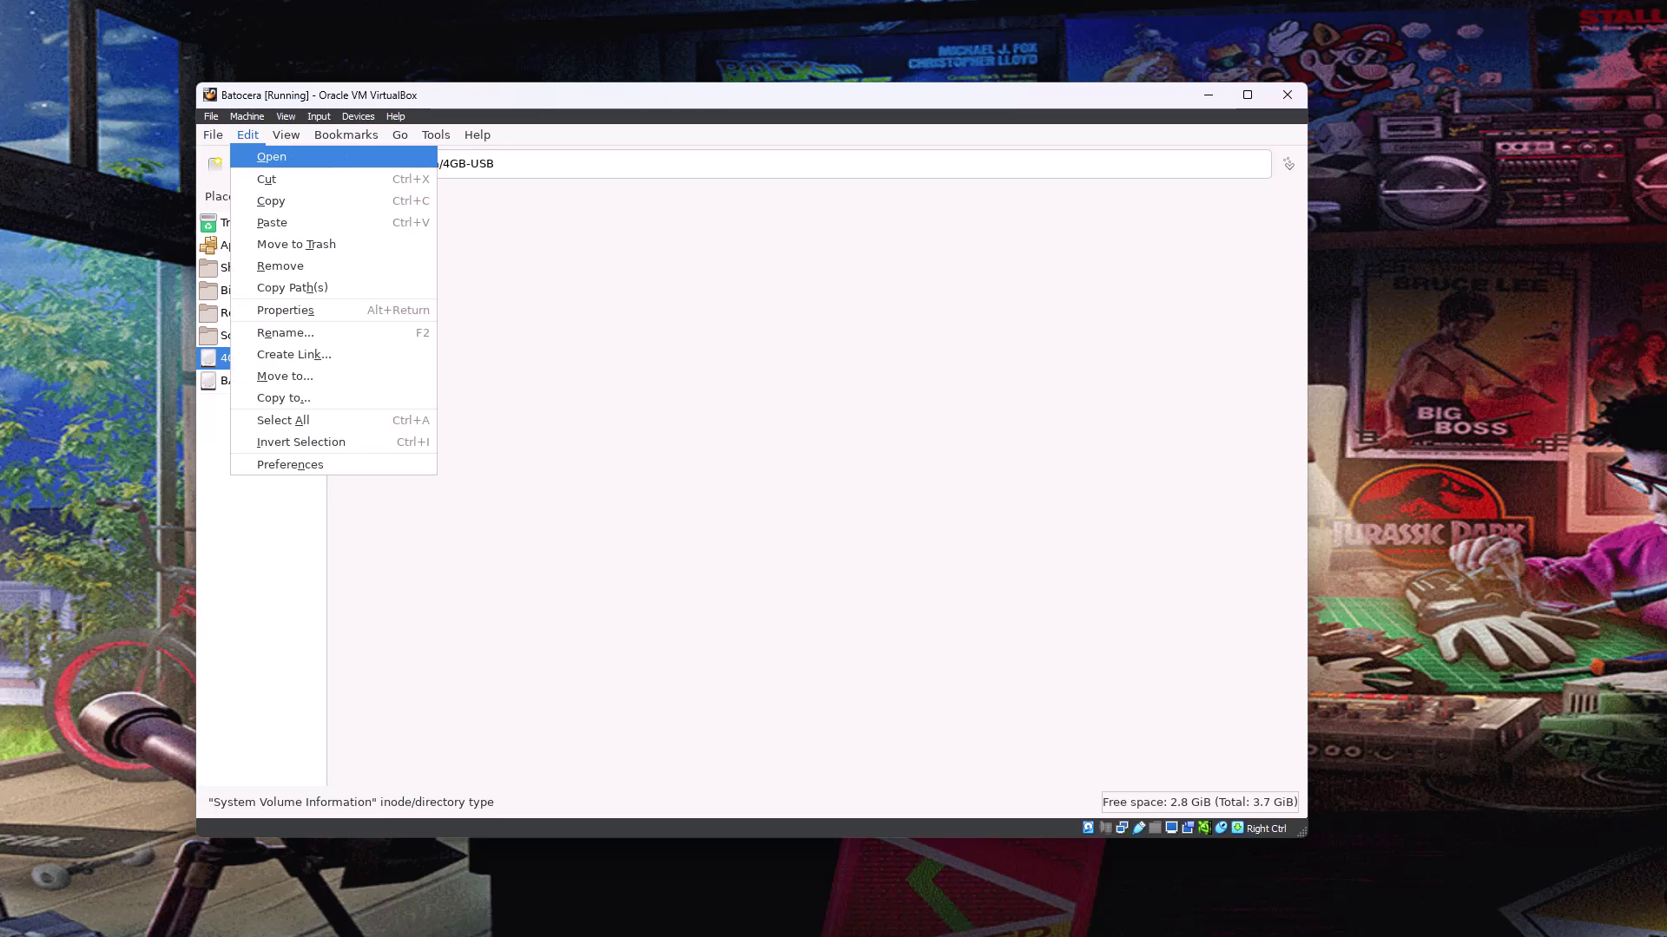
key("Down")
key("Down")
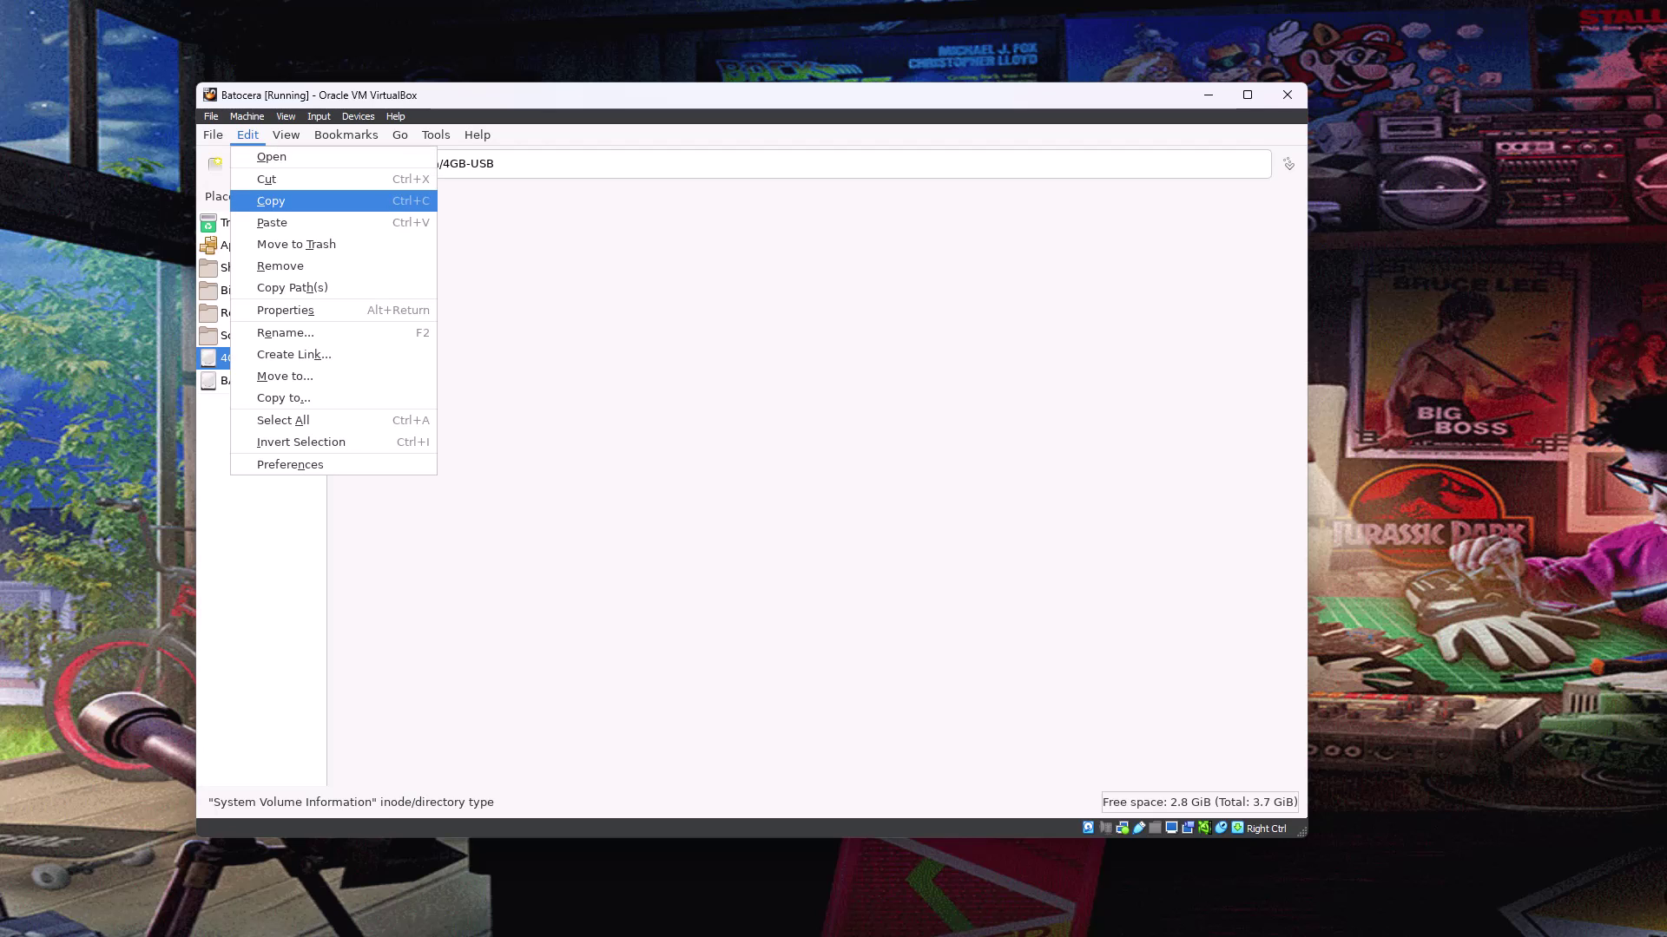
key("Down")
key("Down")
key("Down")
key("Down")
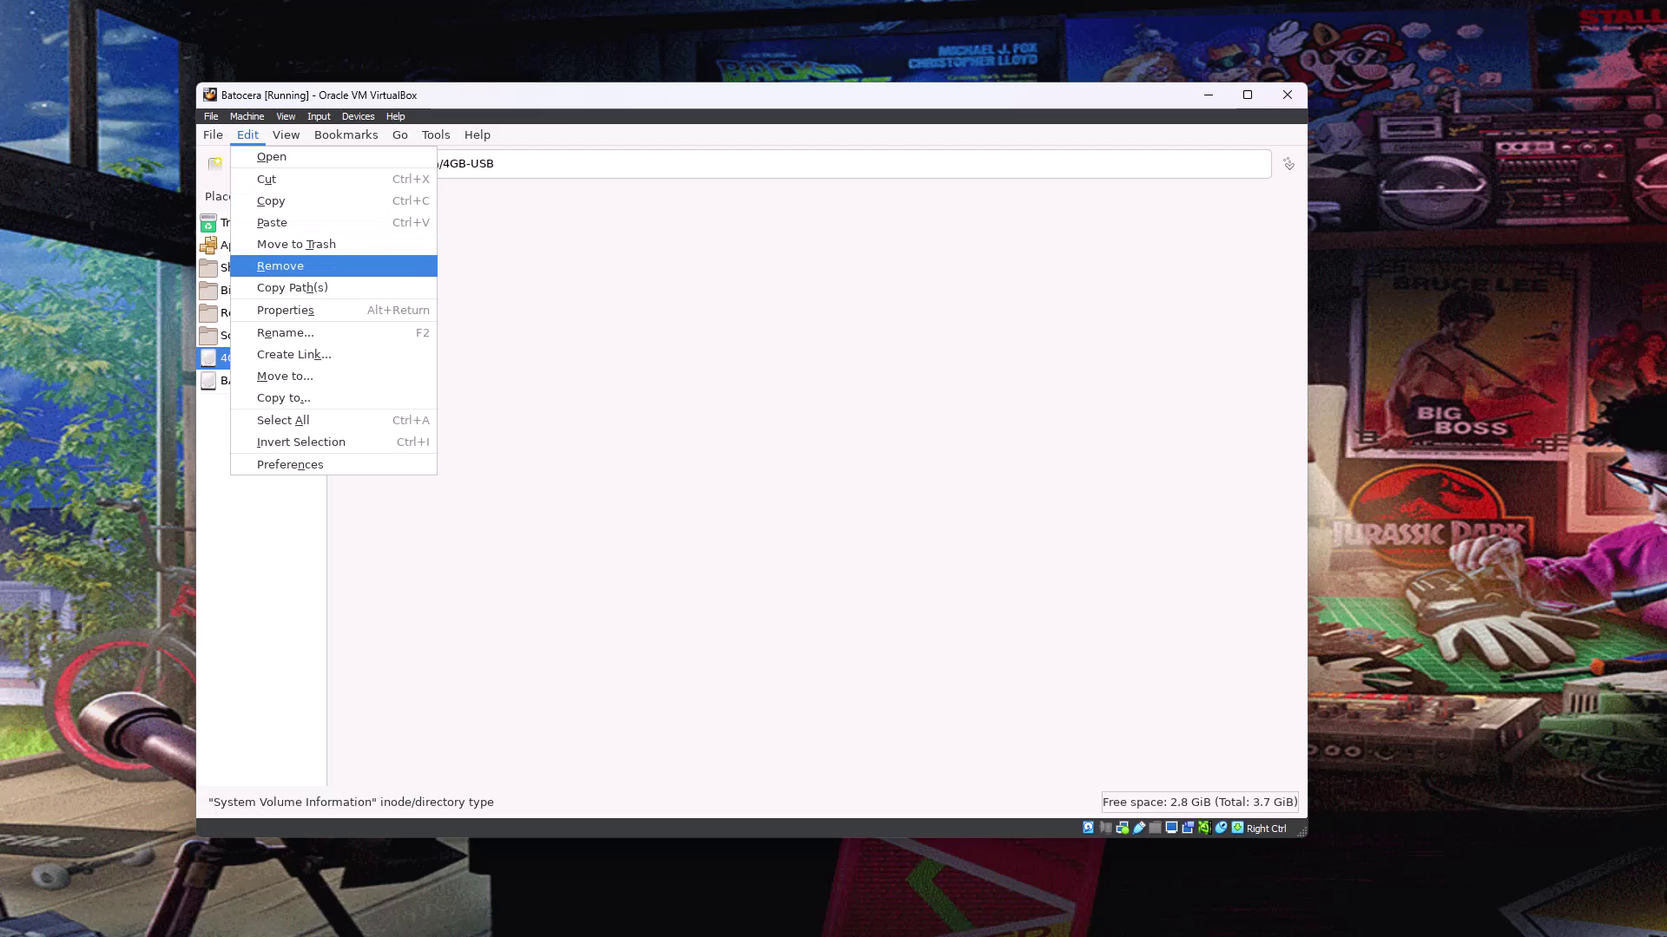
key("Up")
key("Up")
key("Up")
key("Up")
key("Left")
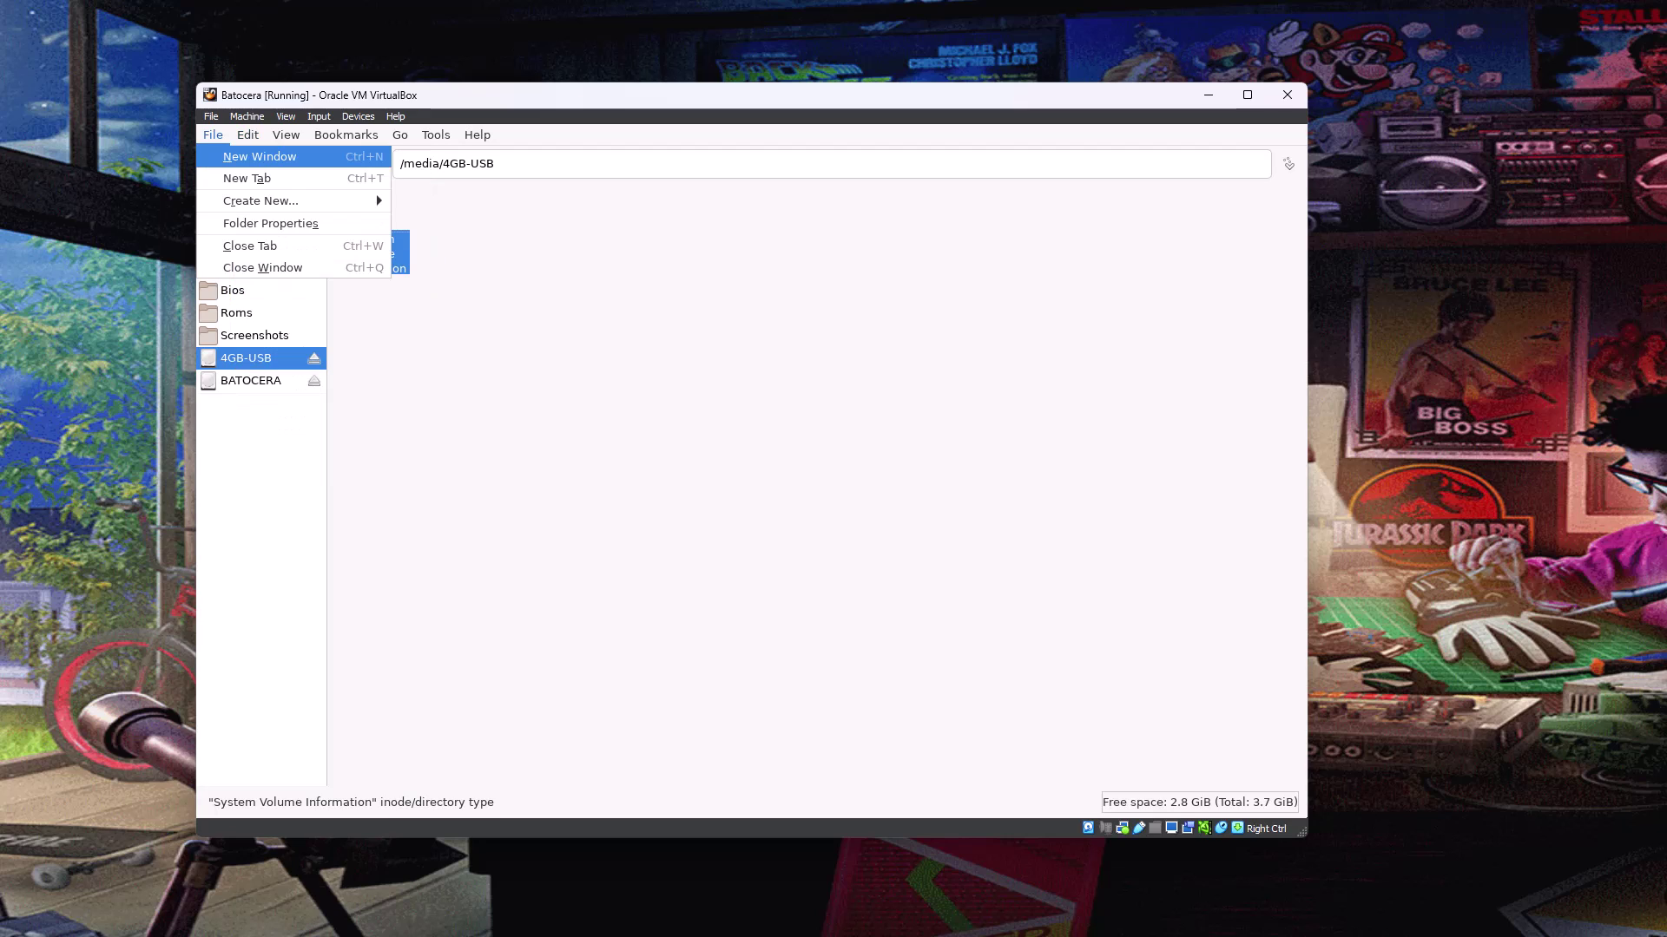
Step: Create a new folder named roms on the 4GB-USB drive
key("Down")
key("Down")
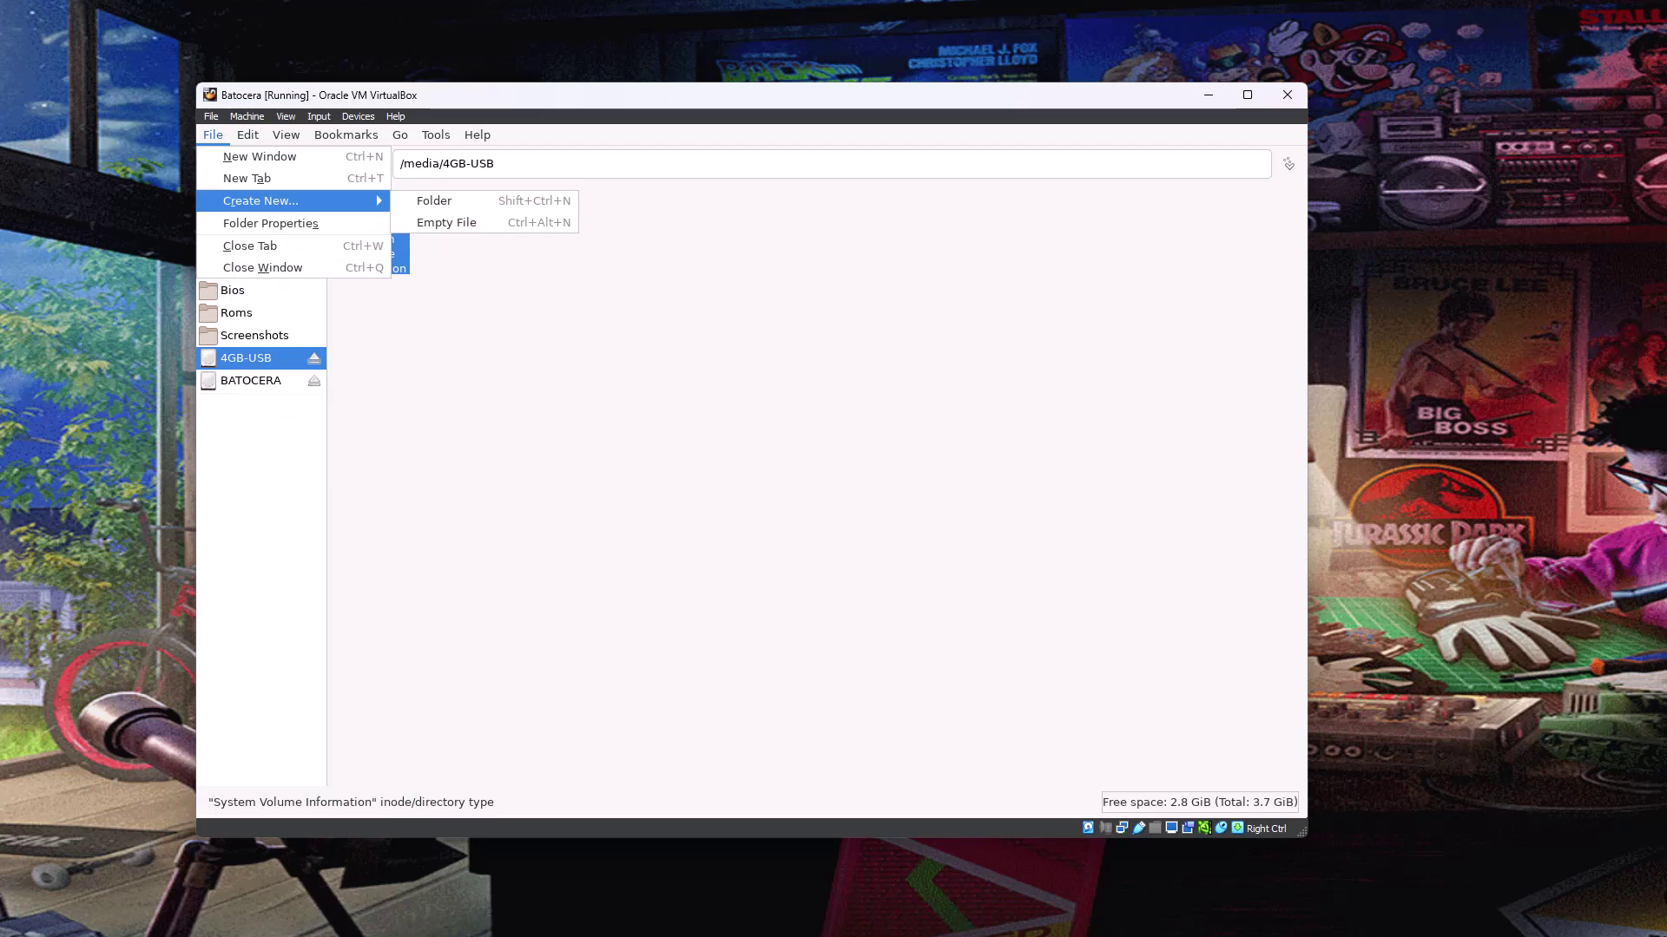
key("Right")
key("Return")
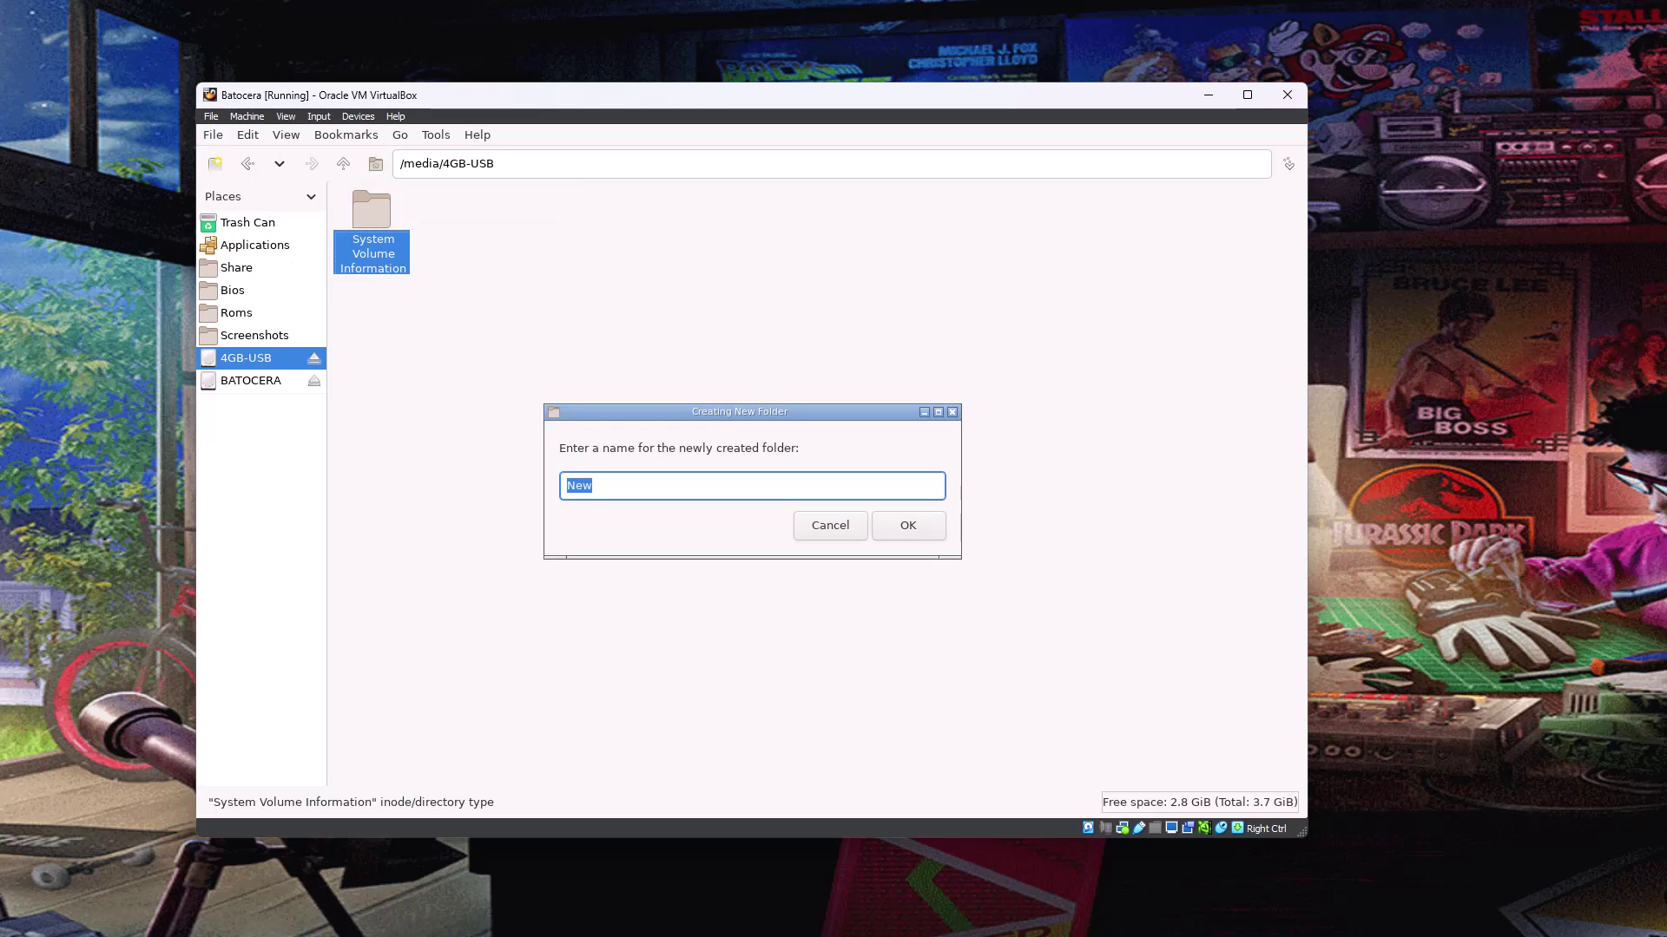
type("roms")
key("Return")
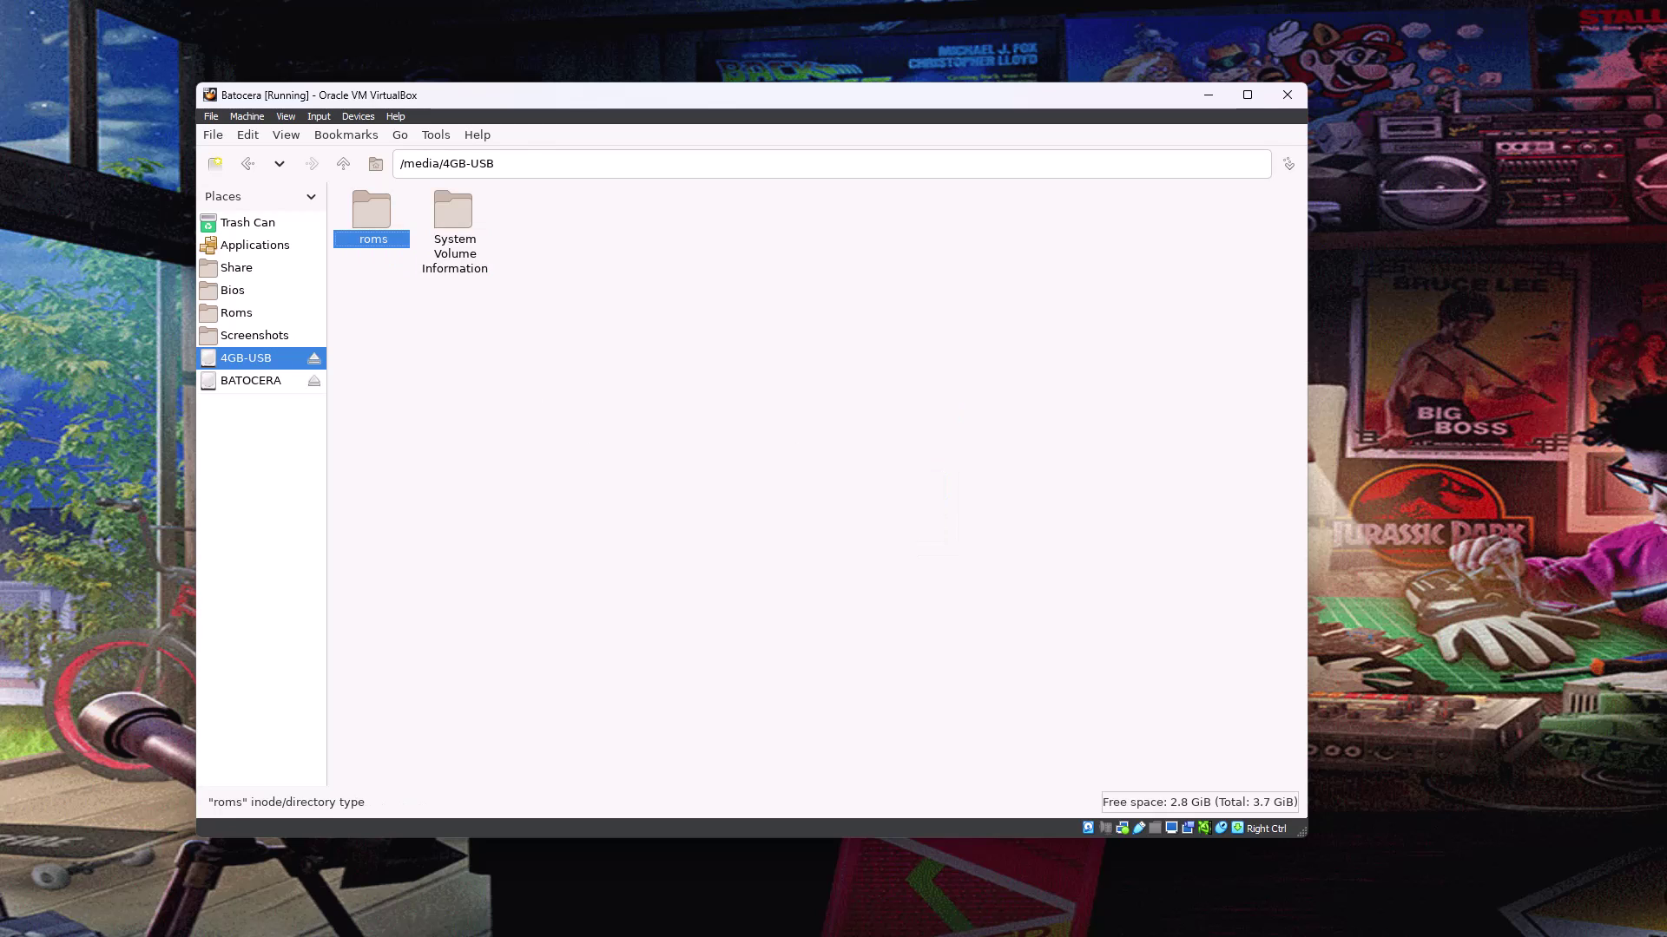
Step: Open the new roms folder on the 4GB-USB drive and create a subfolder named c128 in it
key("Return")
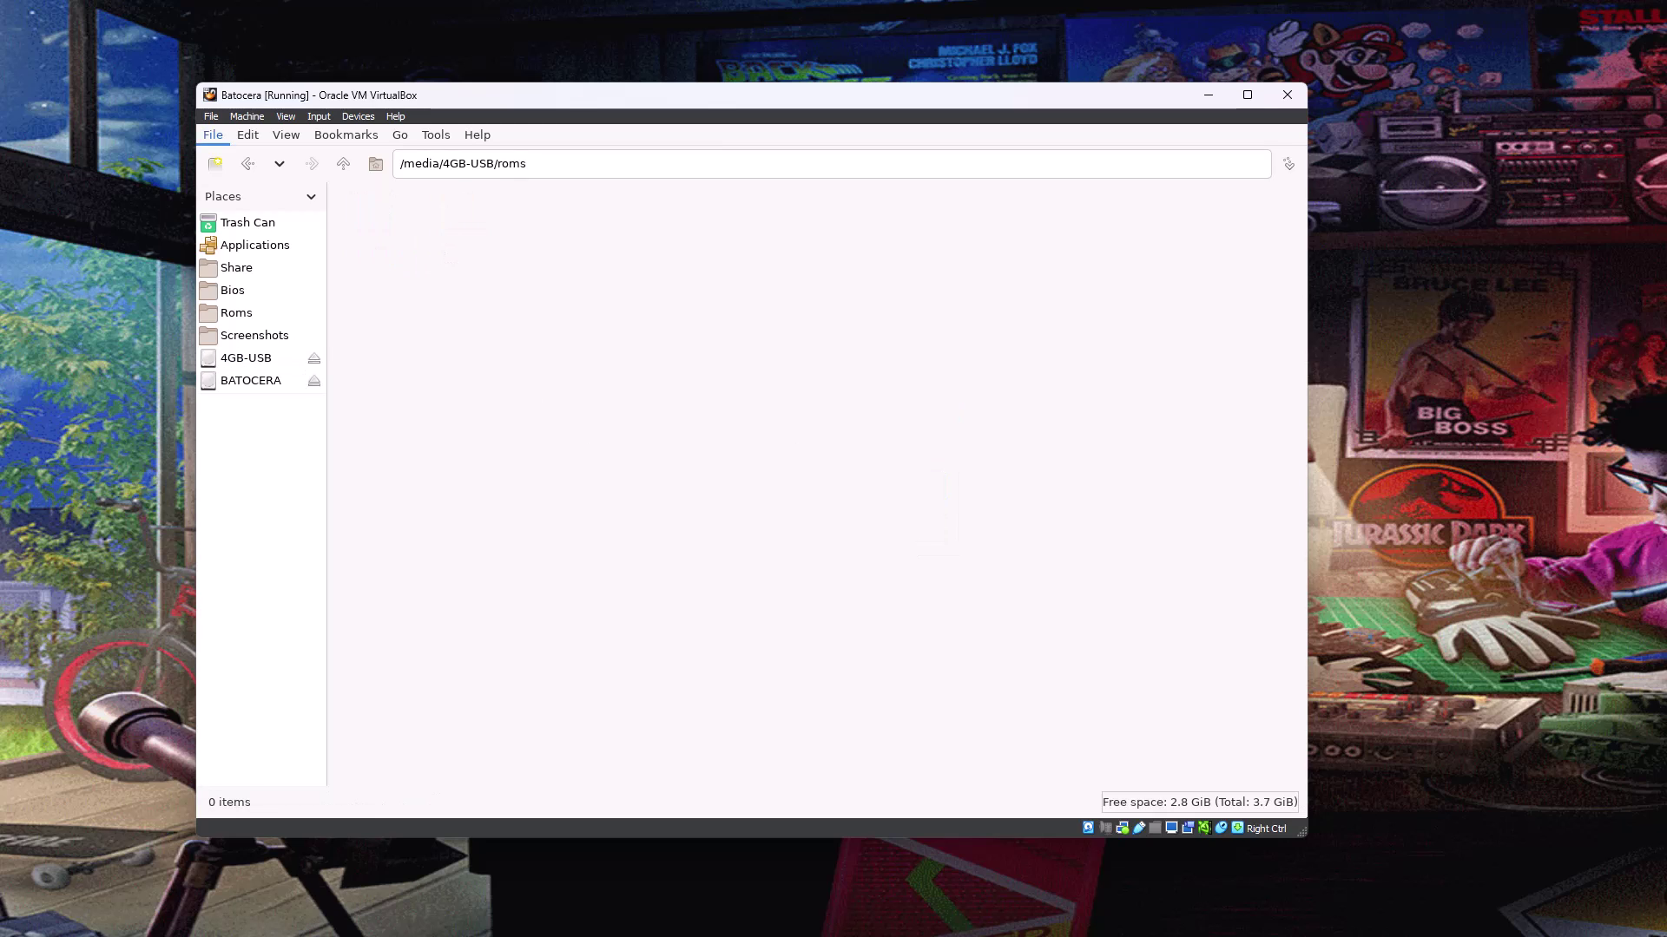
key("alt+f")
key("Down")
key("Down")
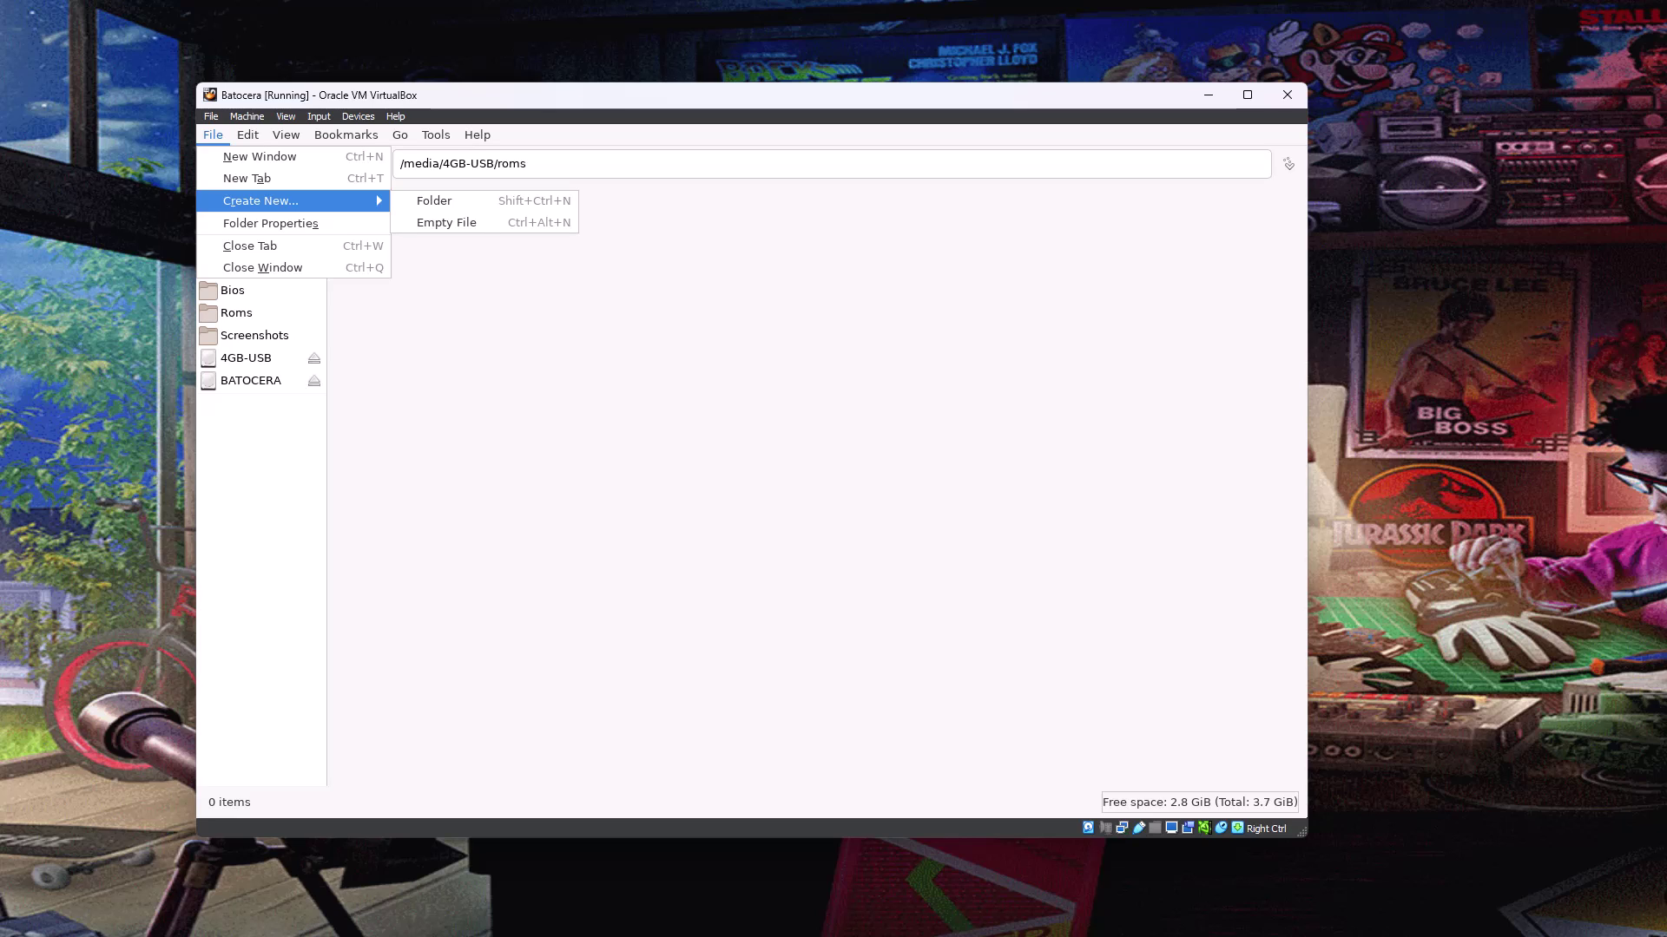
key("Right")
key("Return")
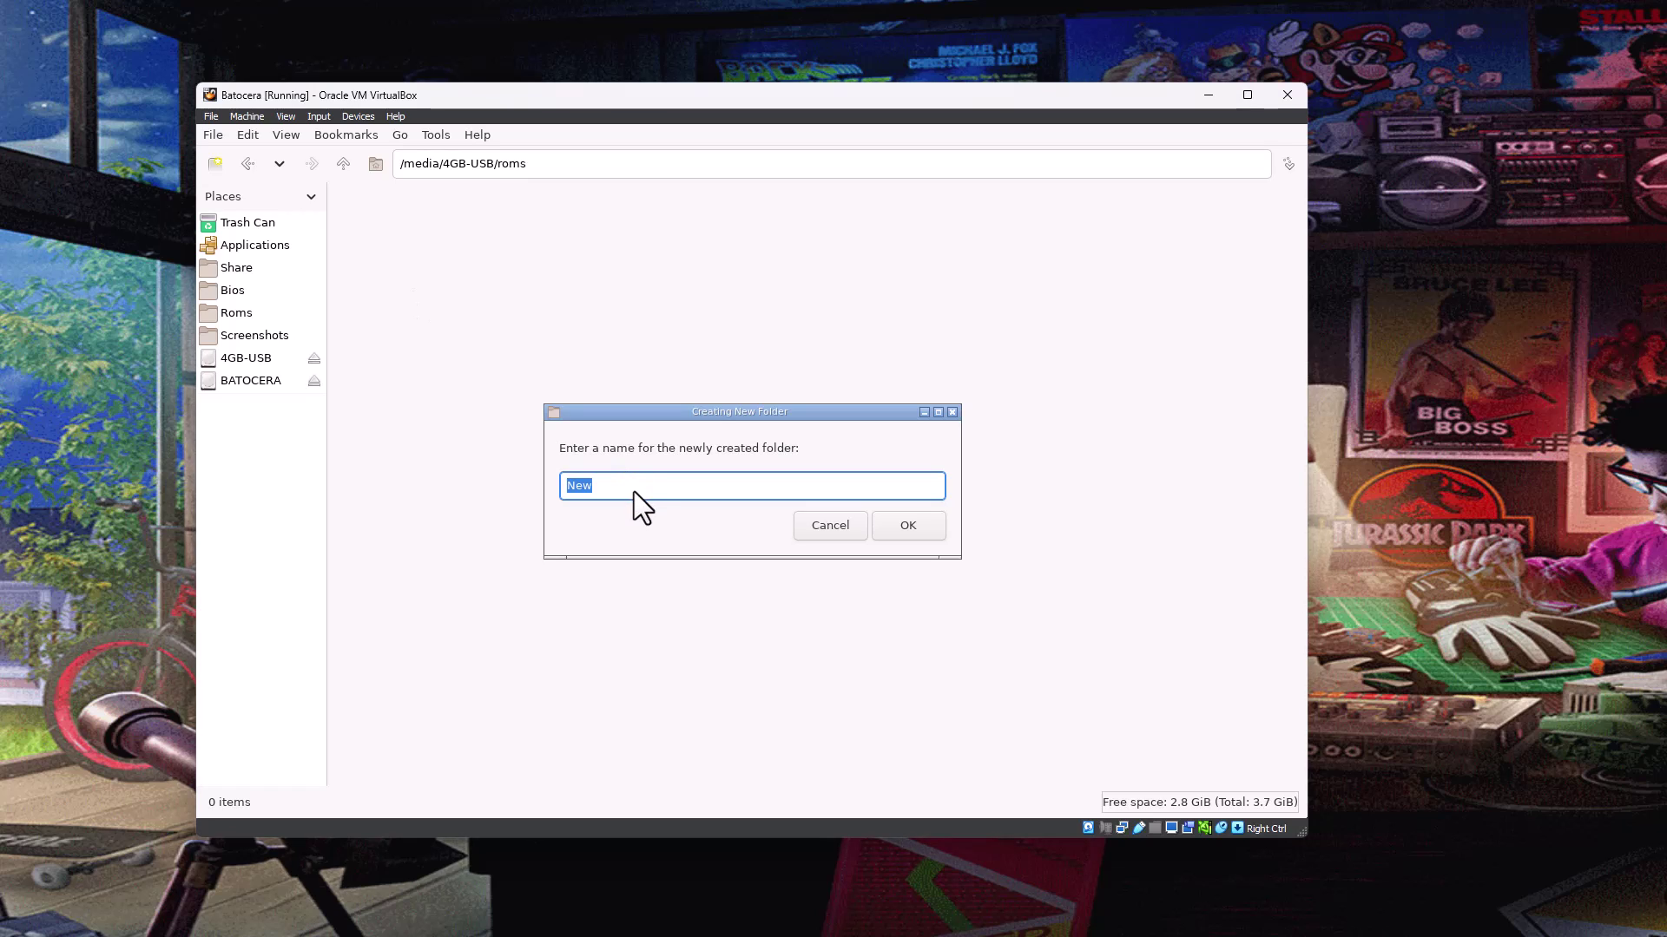
type("c128")
key("Return")
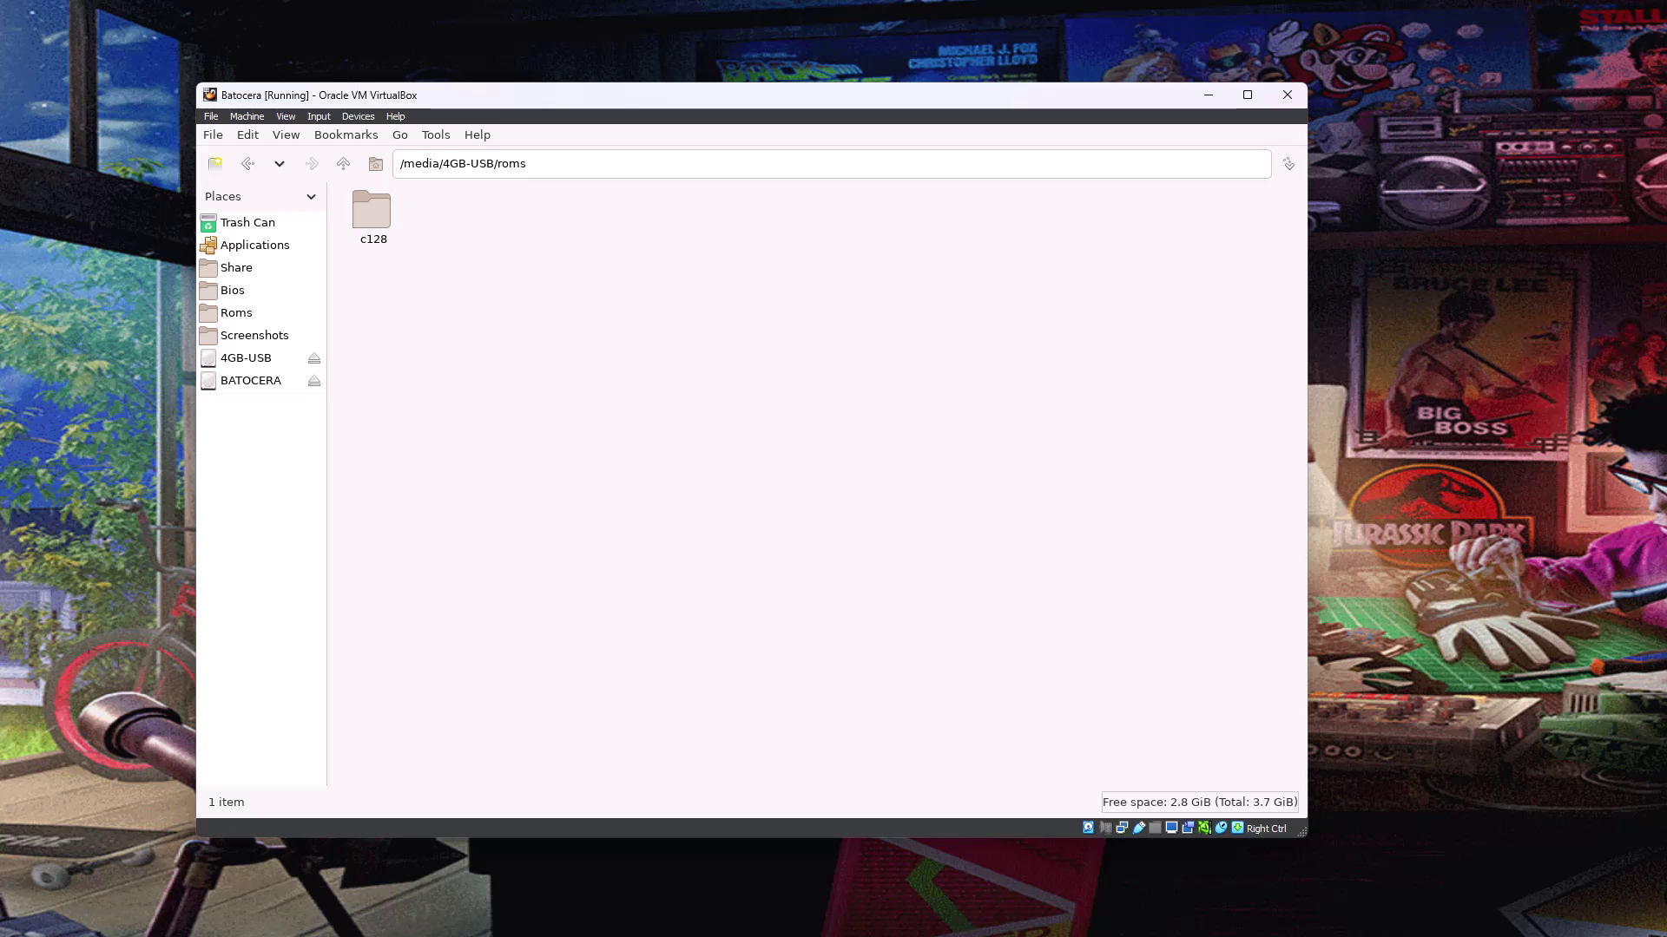
Step: Go to Batocera's own roms folder at /userdata/roms
left_click(372, 217)
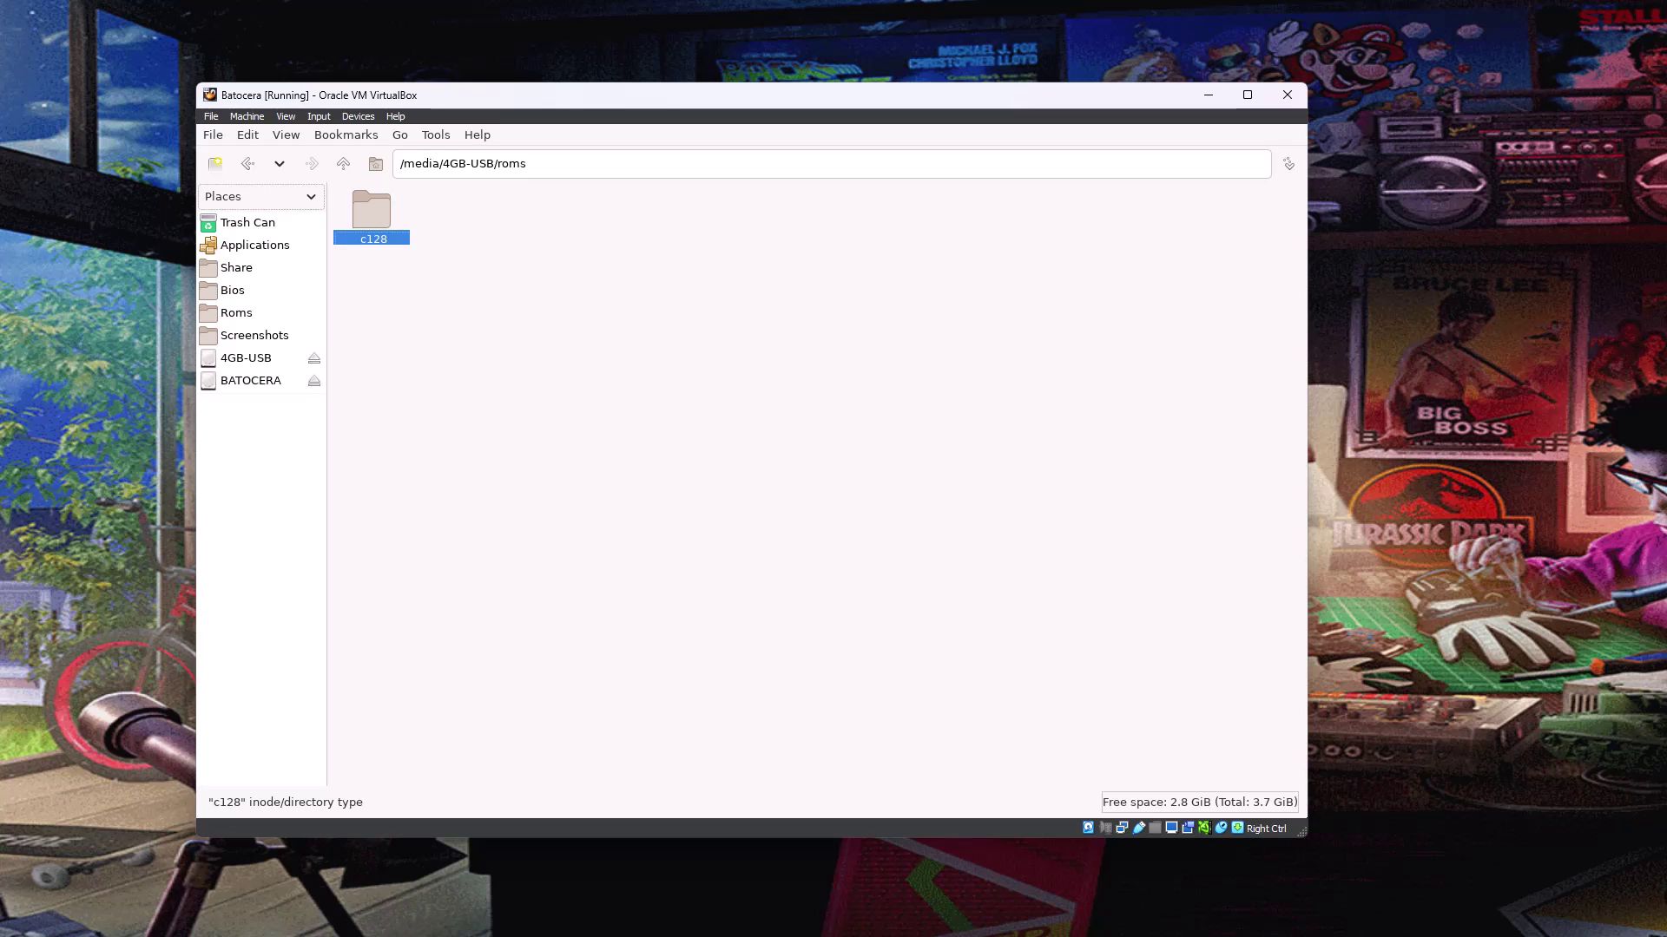
left_click(246, 357)
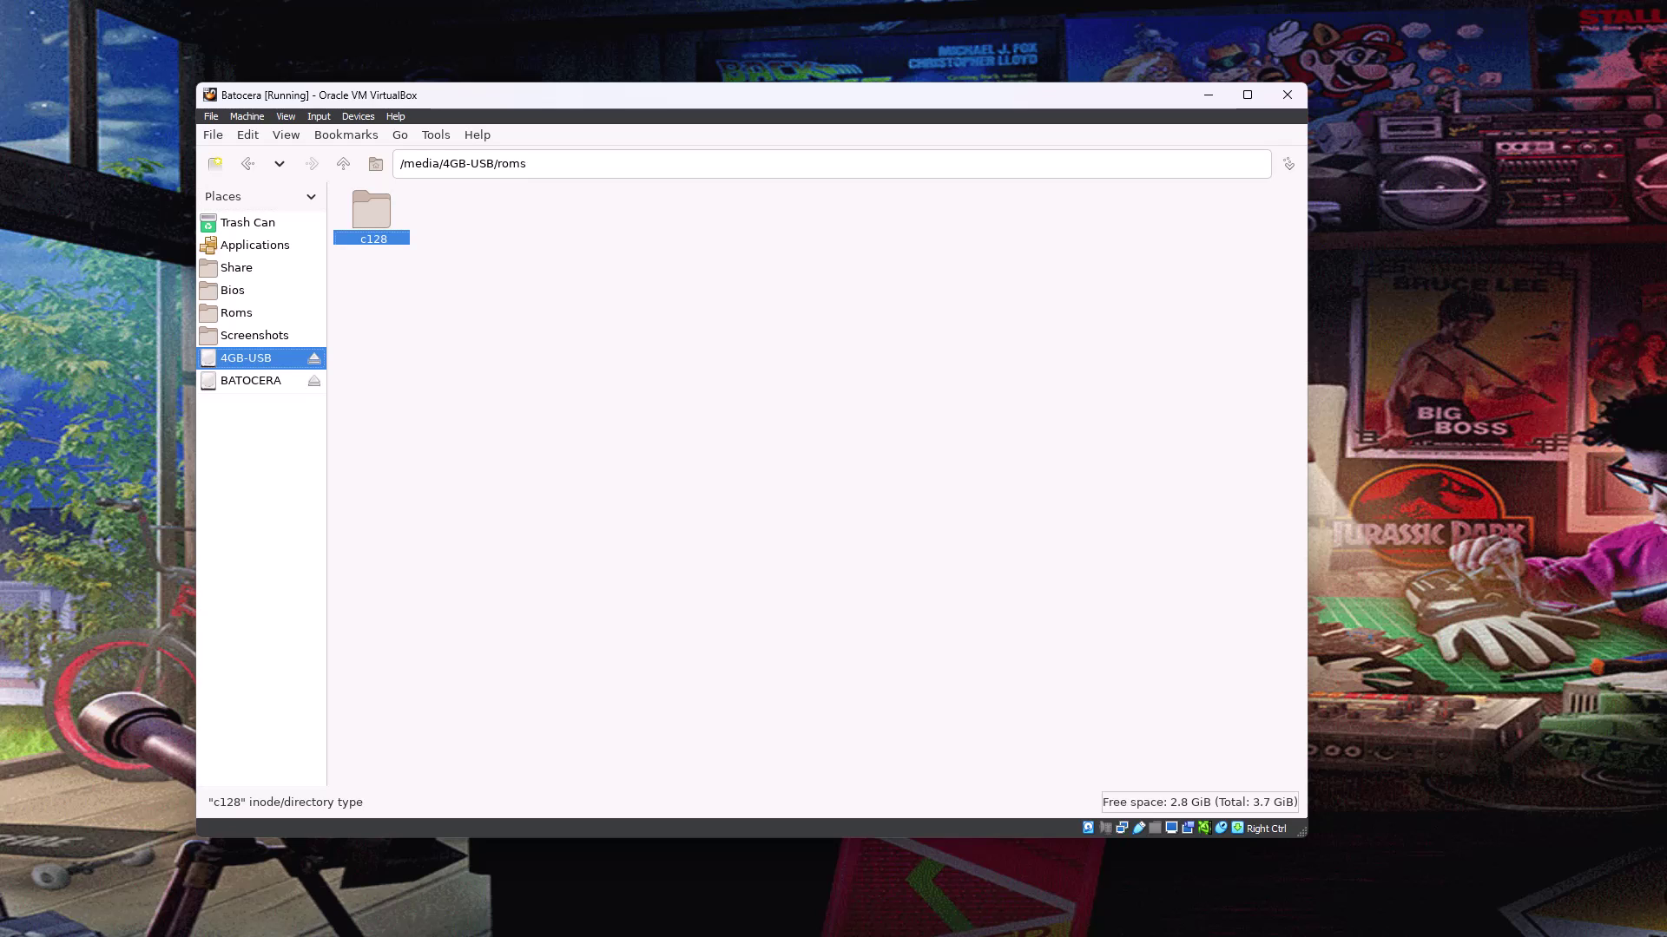
key("Up")
key("Up")
key("Return")
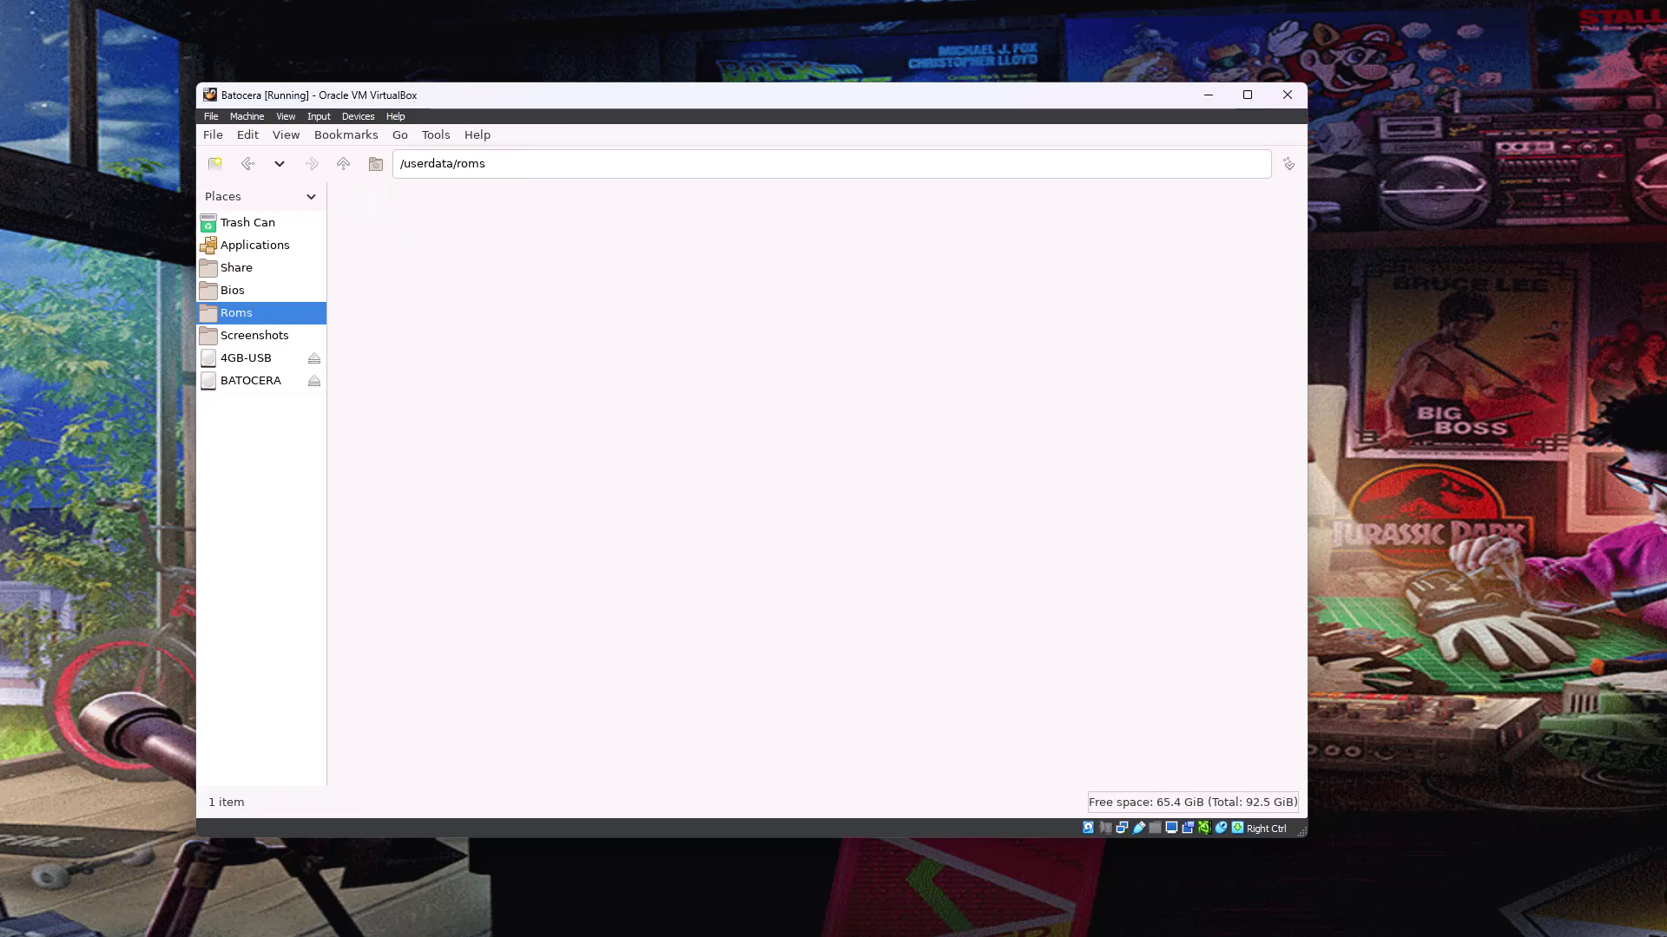
Step: Look inside the c128 folder in /userdata/roms, and go back to the roms folder
left_click(372, 217)
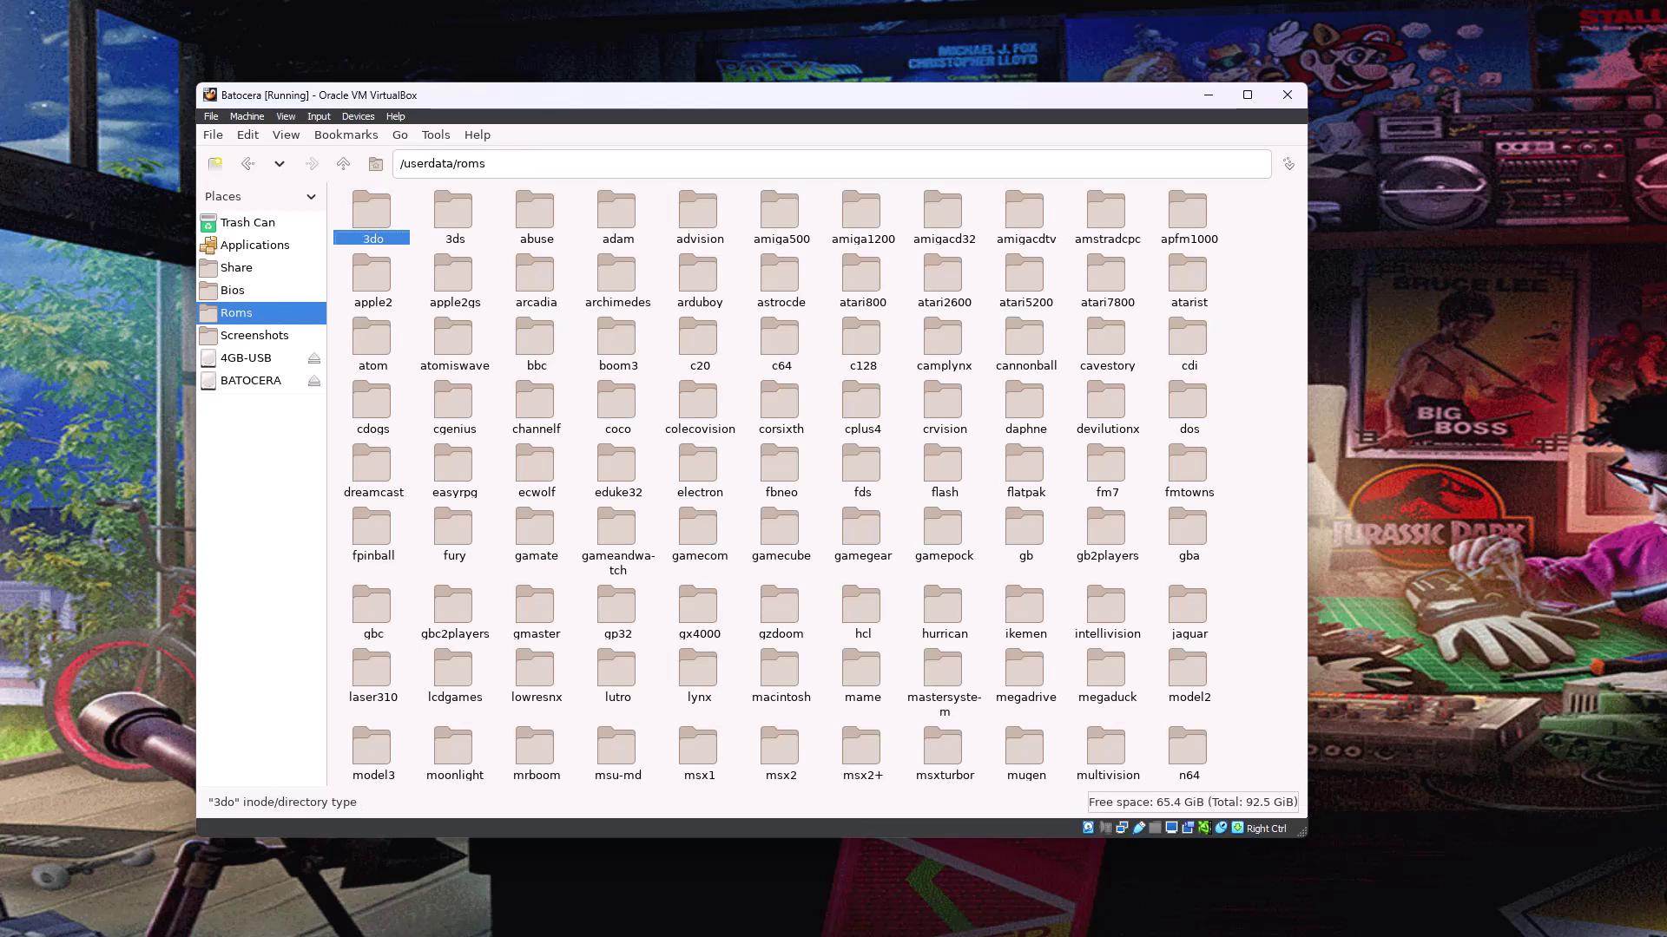
key("Right")
key("Right")
key("Right")
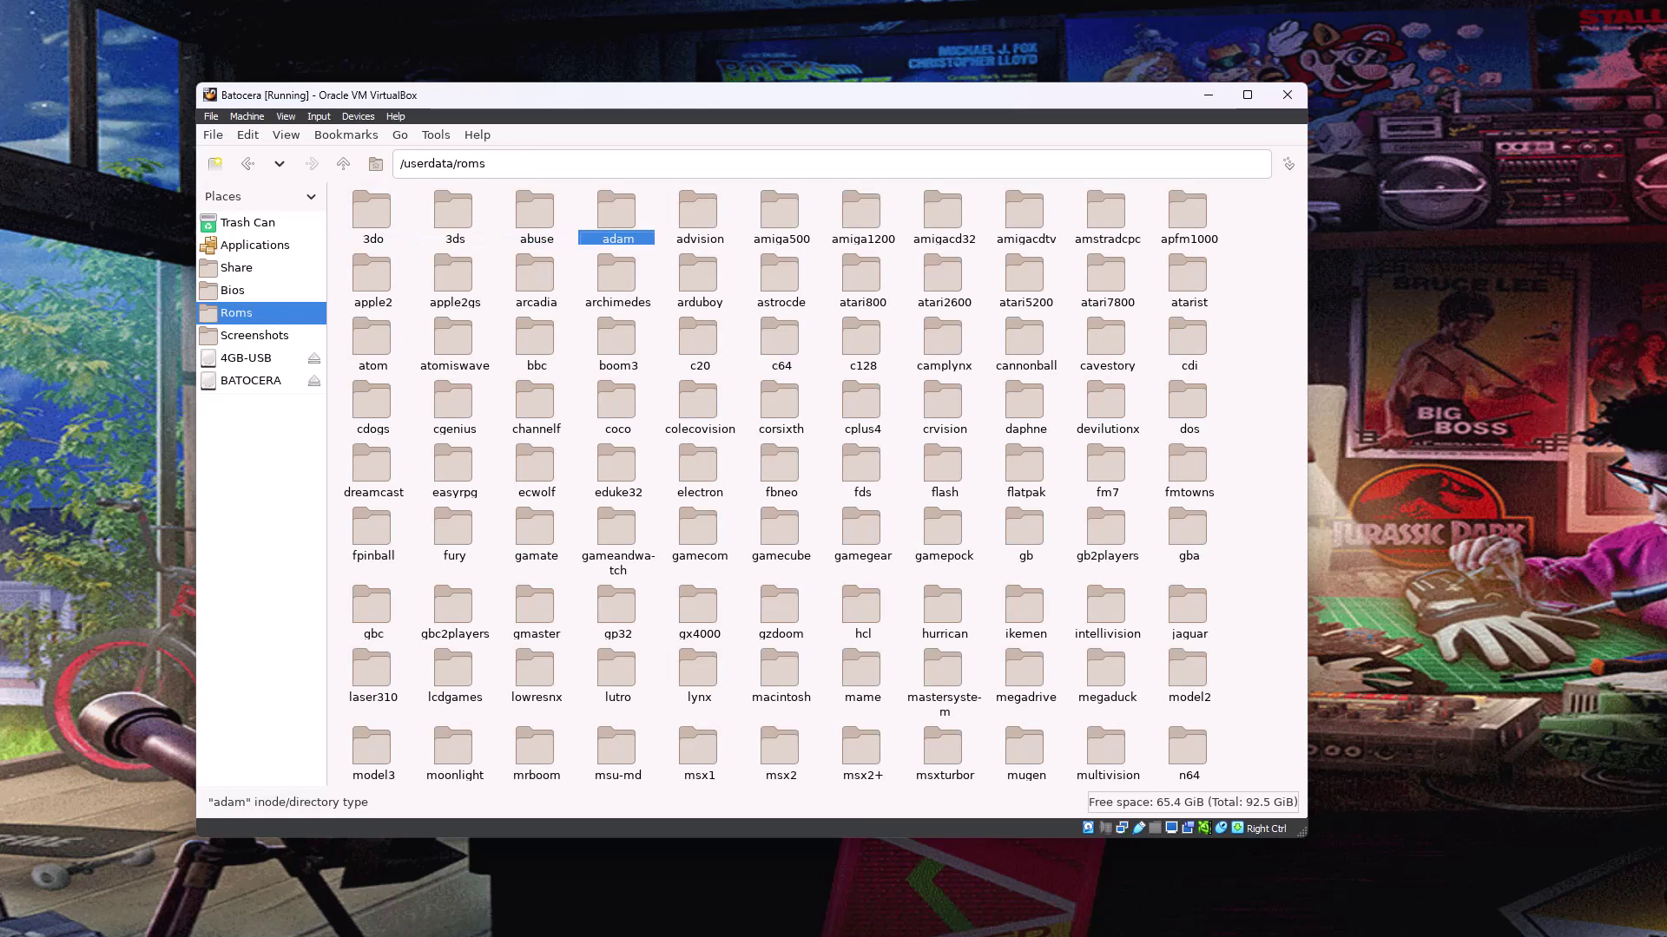
key("Down")
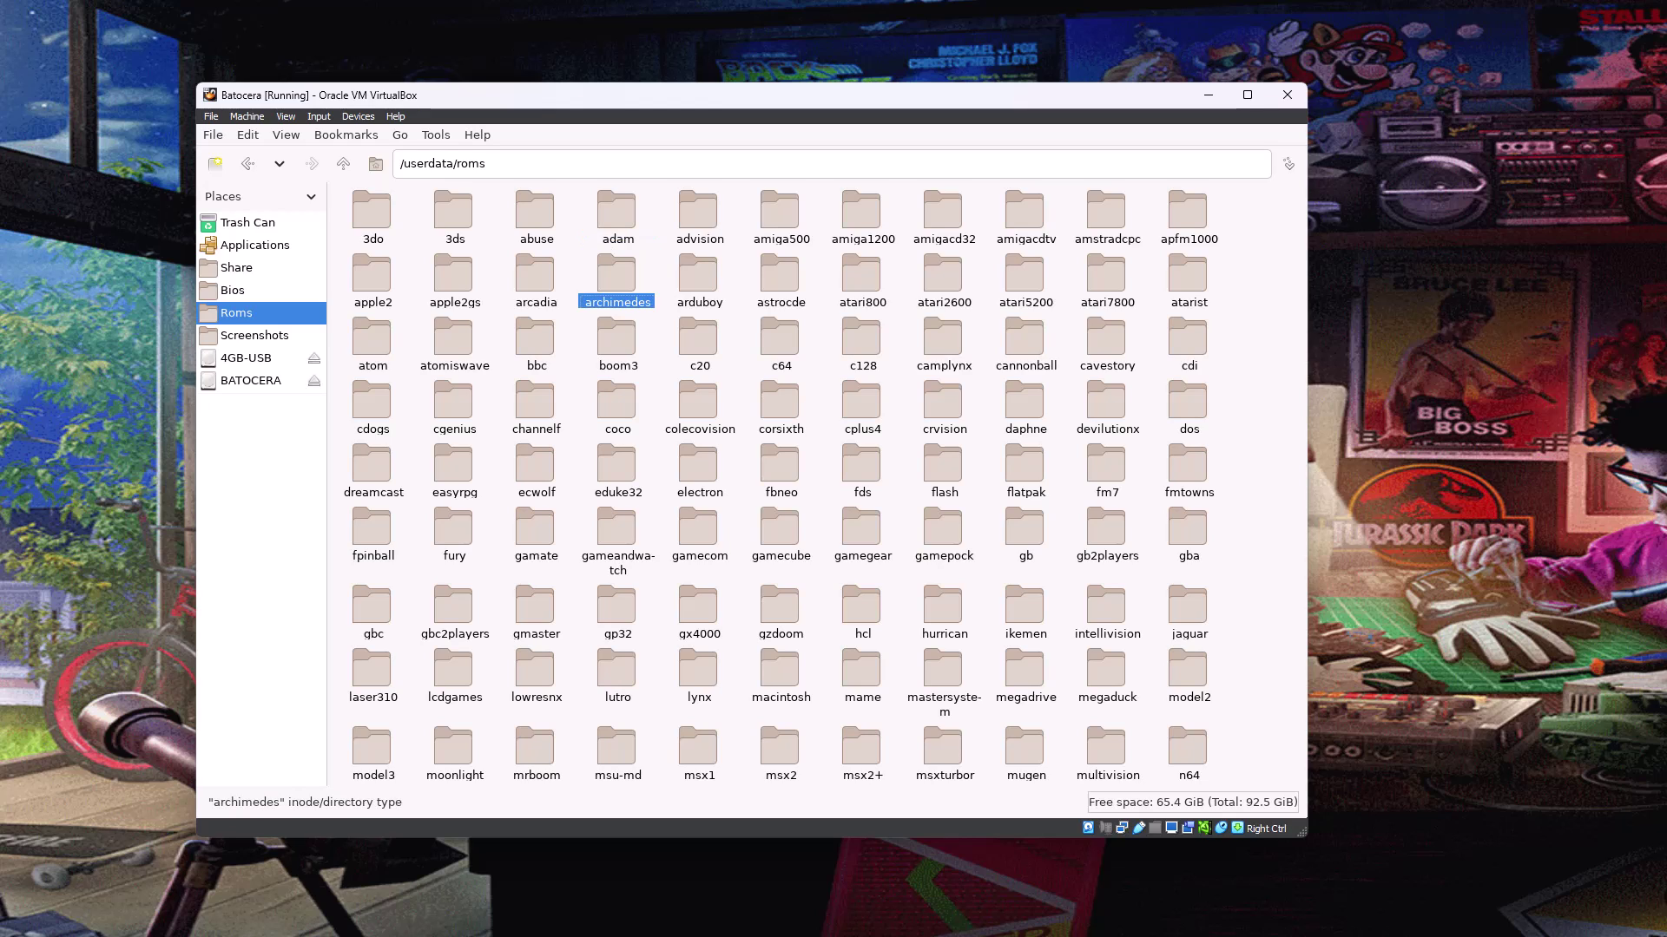
key("Down")
key("Right")
key("Right")
key("Right")
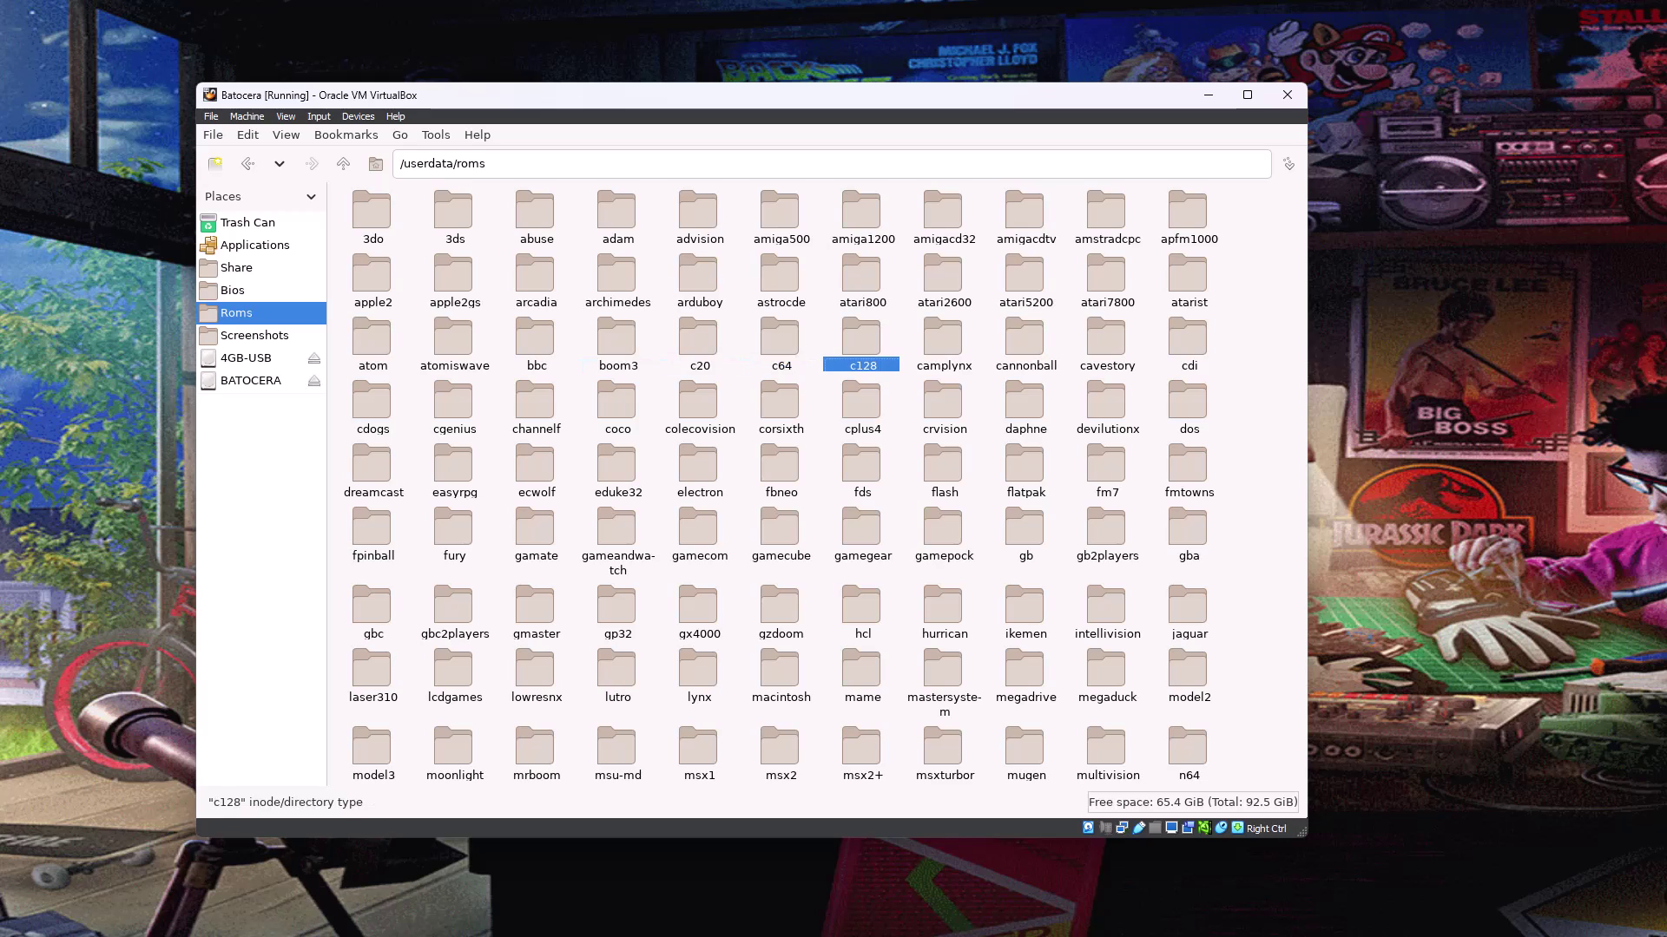
key("Return")
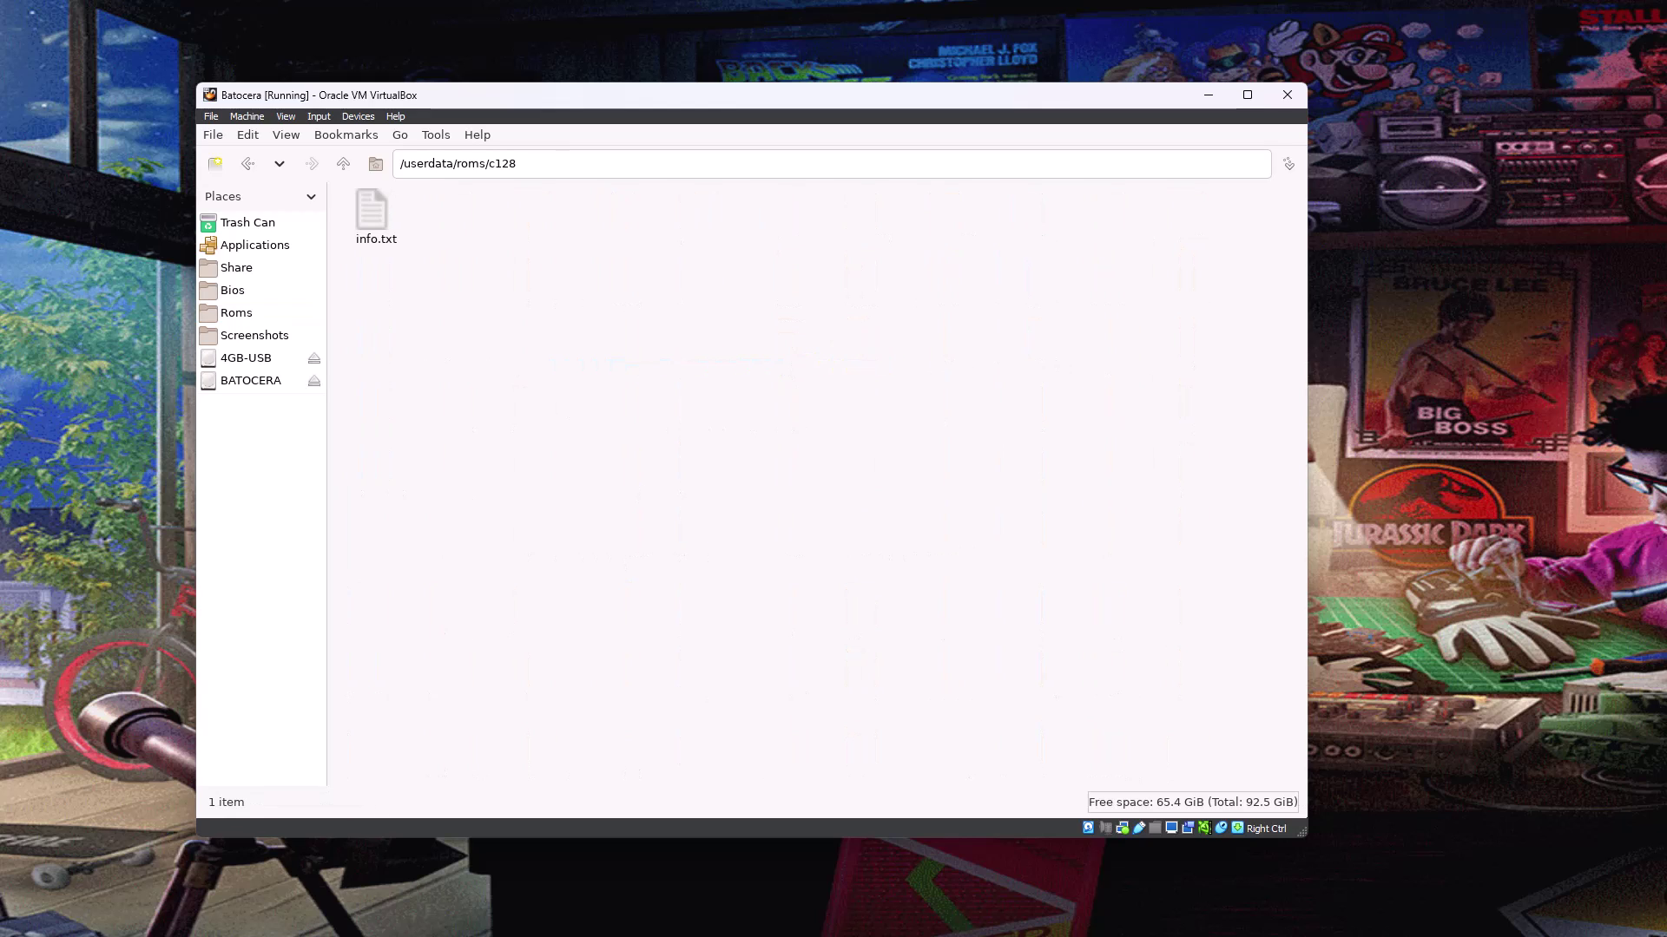
key("BackSpace")
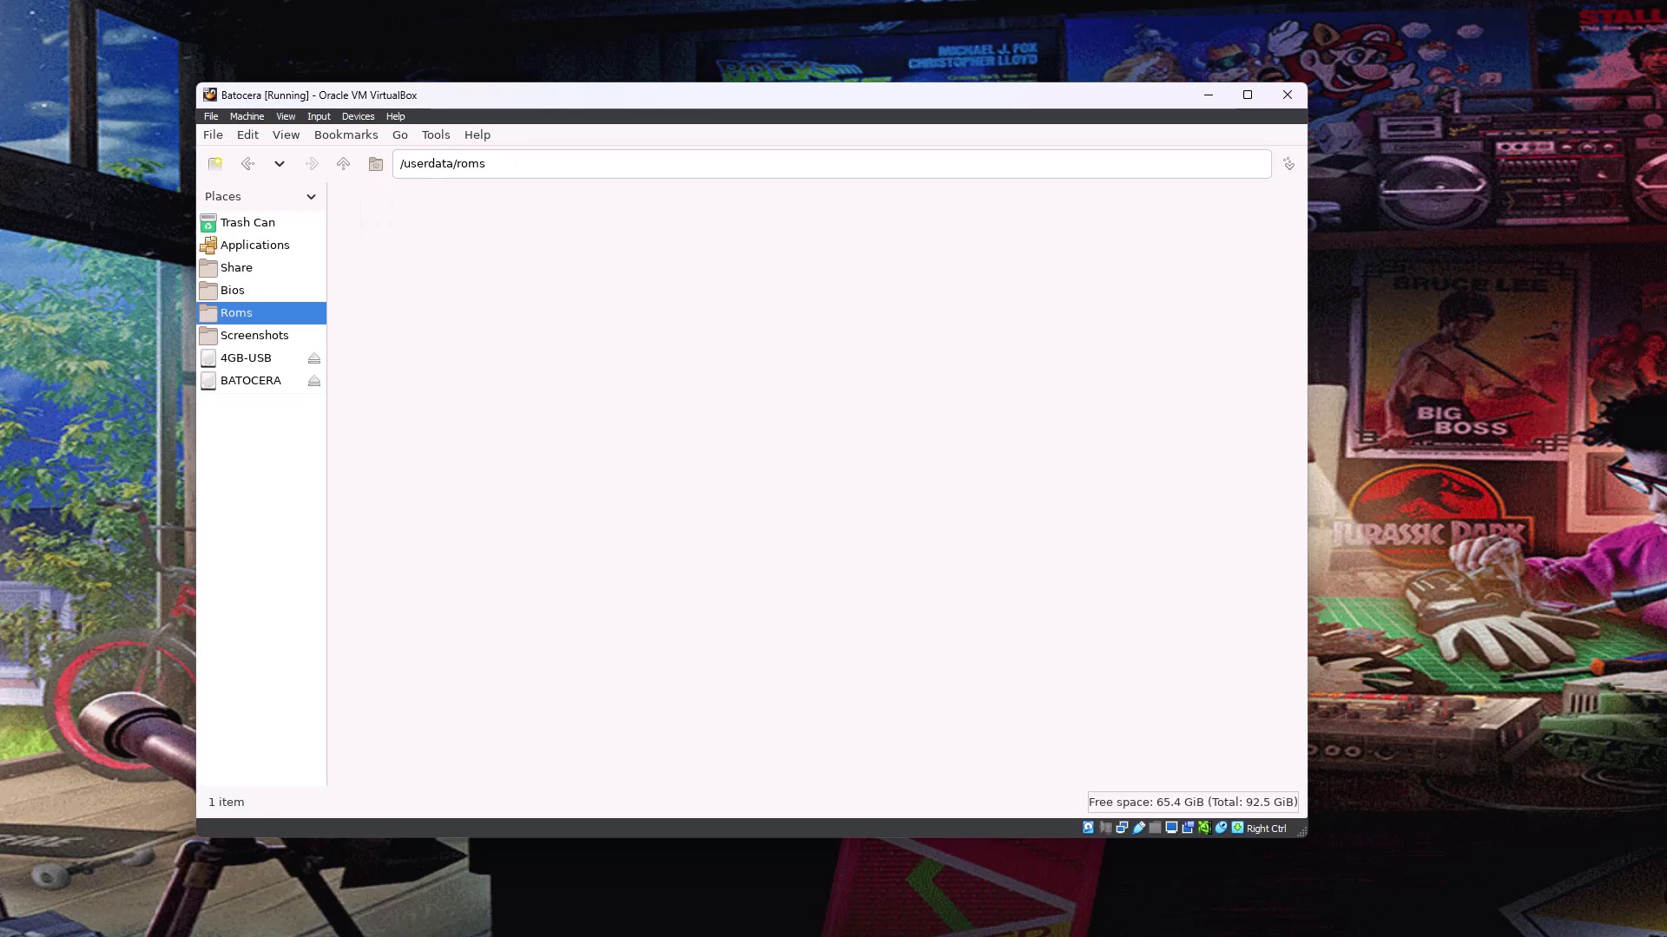
Step: Rename the original c128 folder in /userdata/roms to c128.old
left_click(372, 213)
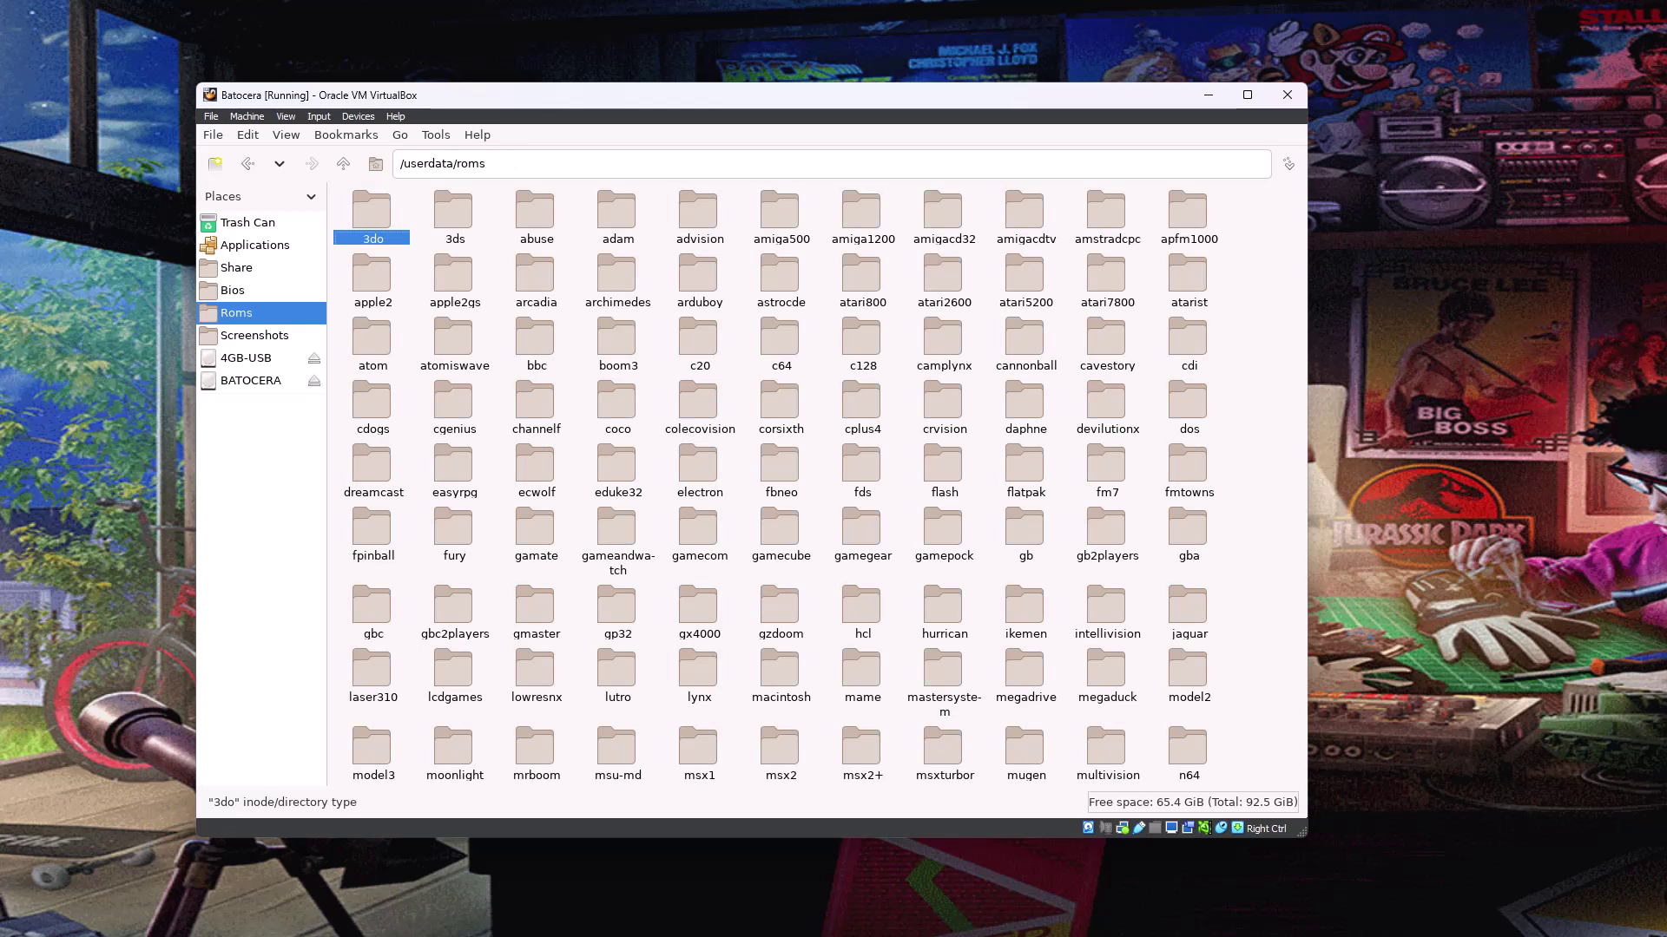
key("Right")
key("Right")
key("Right")
key("Right")
key("Down")
key("Down")
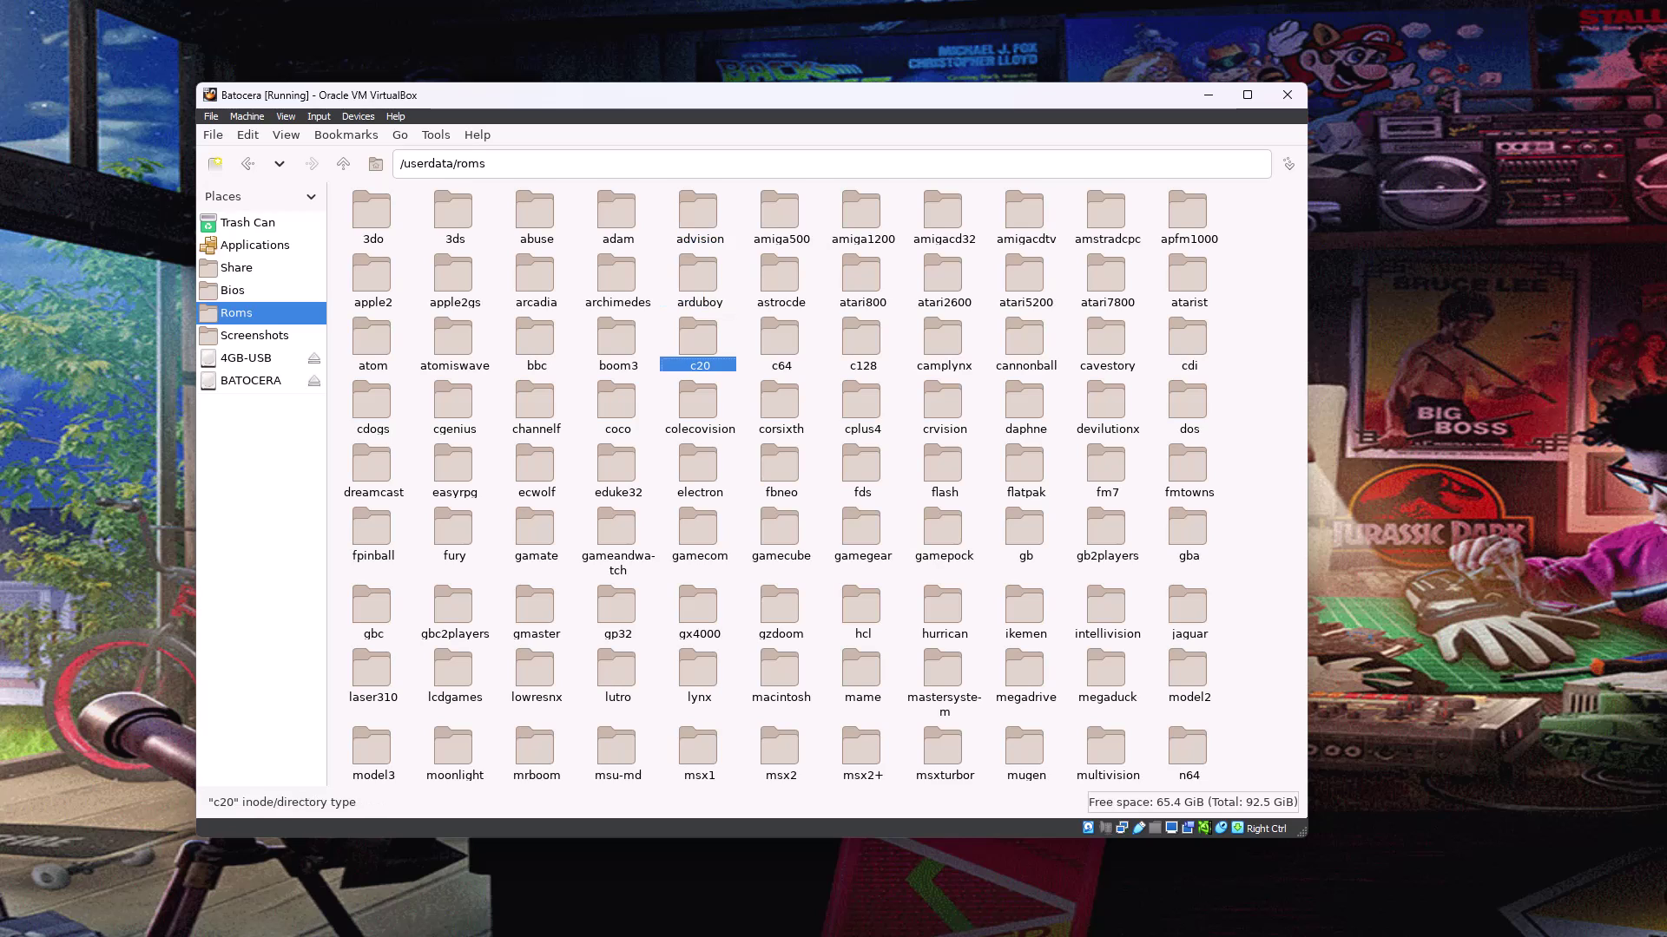
key("Right")
key("Right")
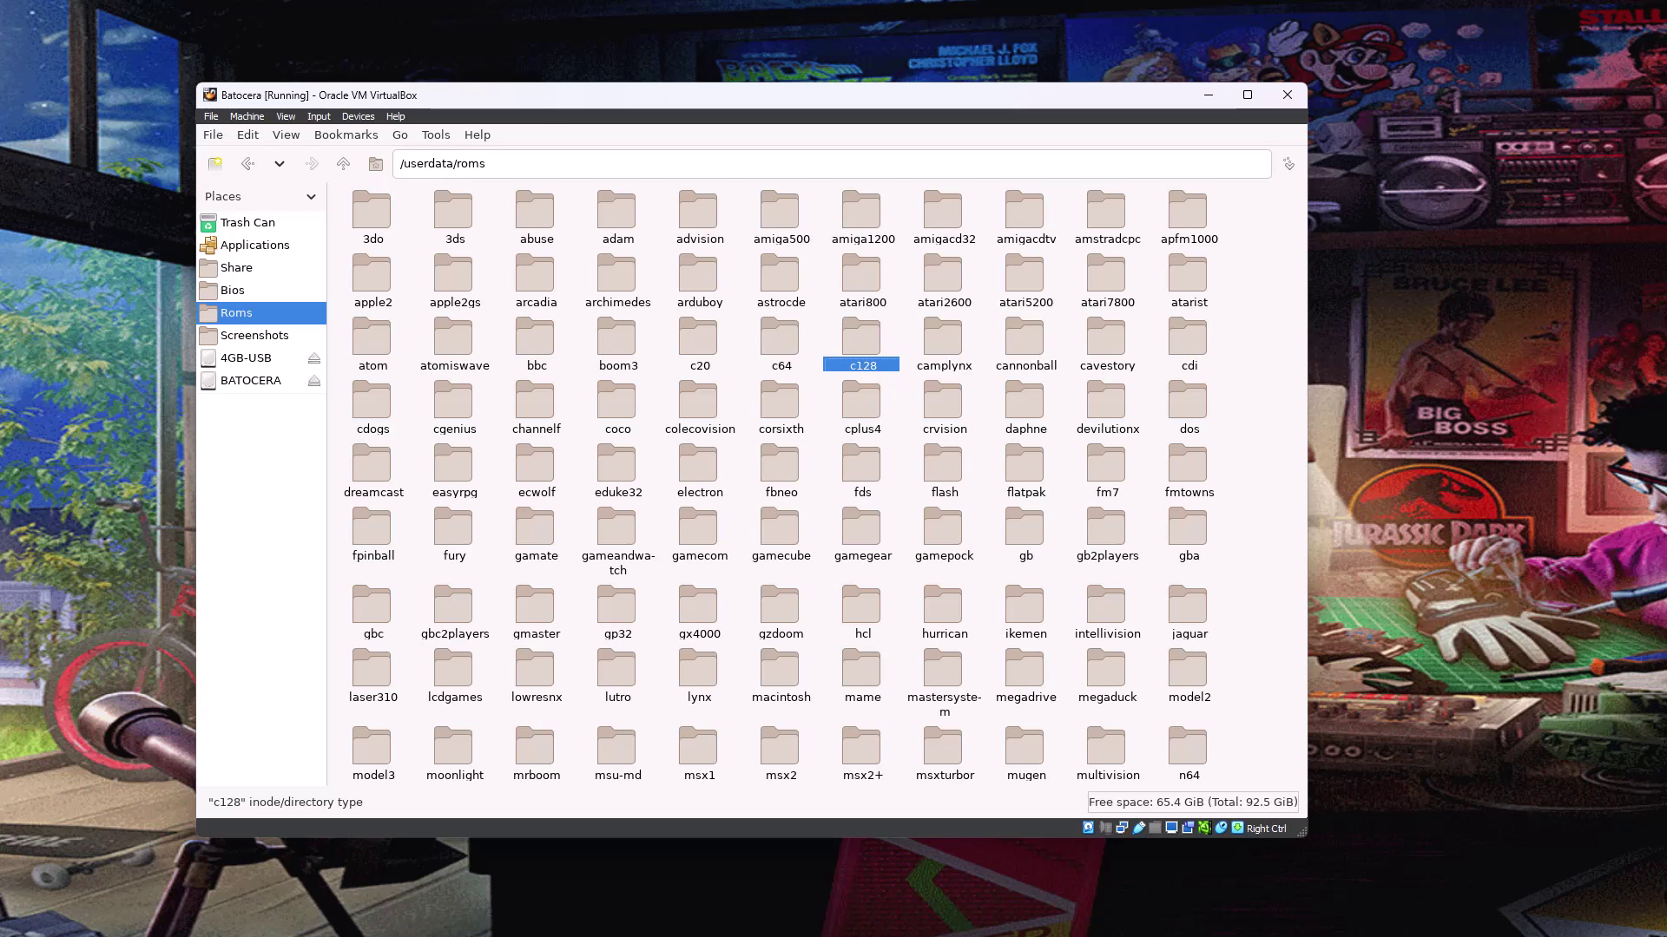
key("F2")
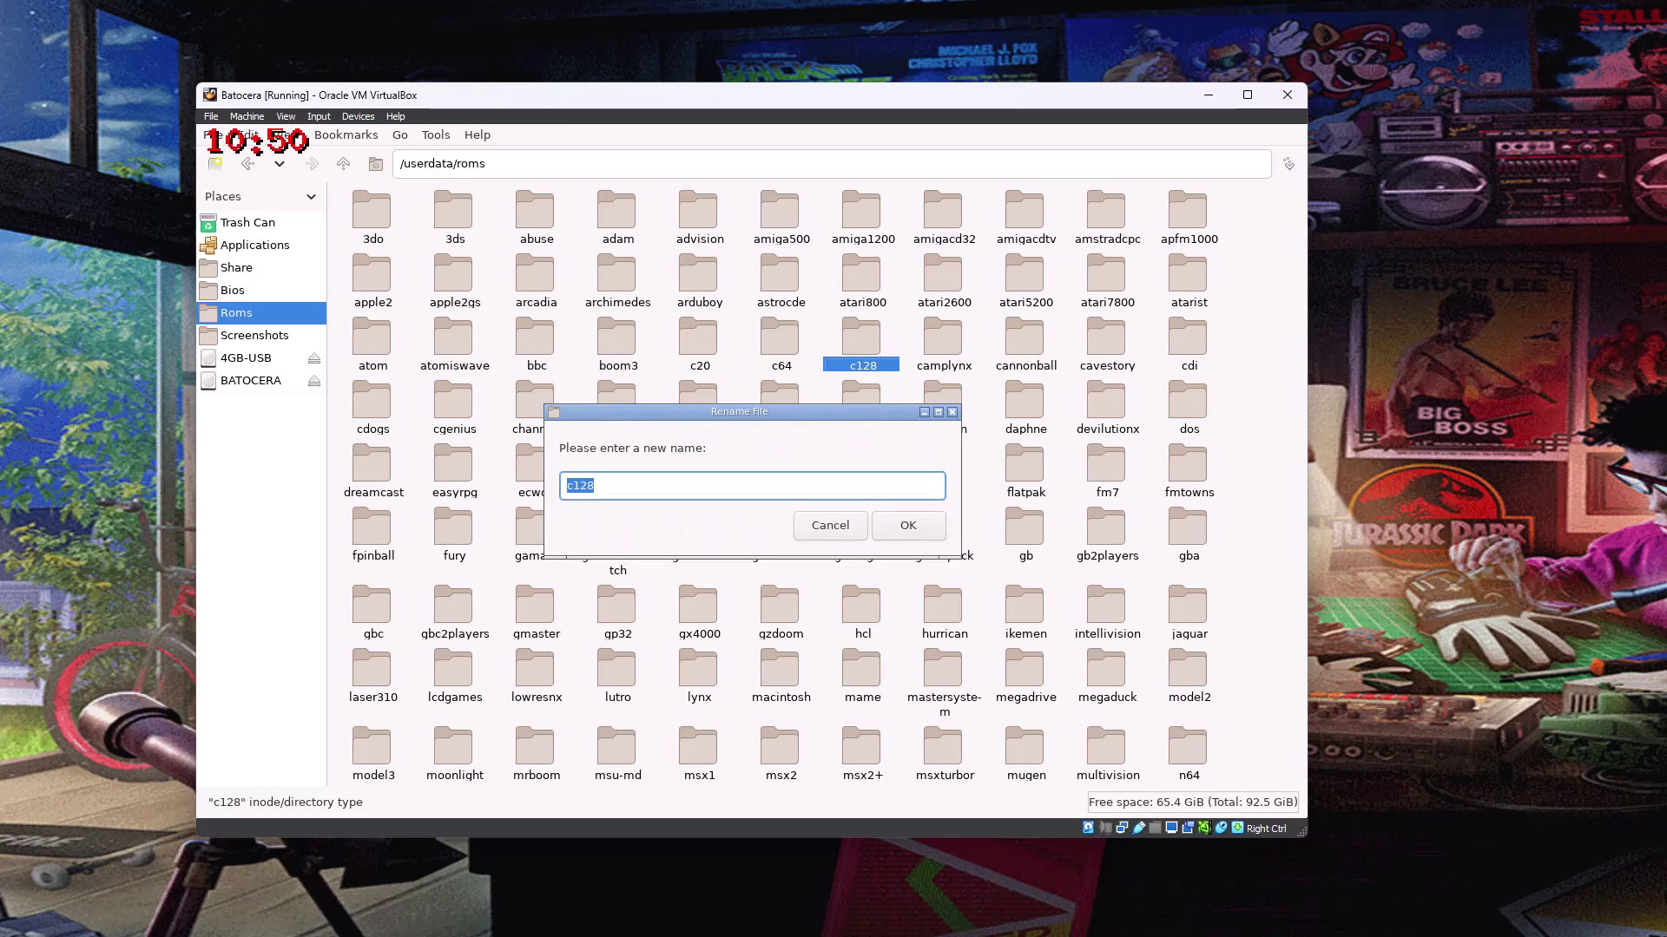
key("End")
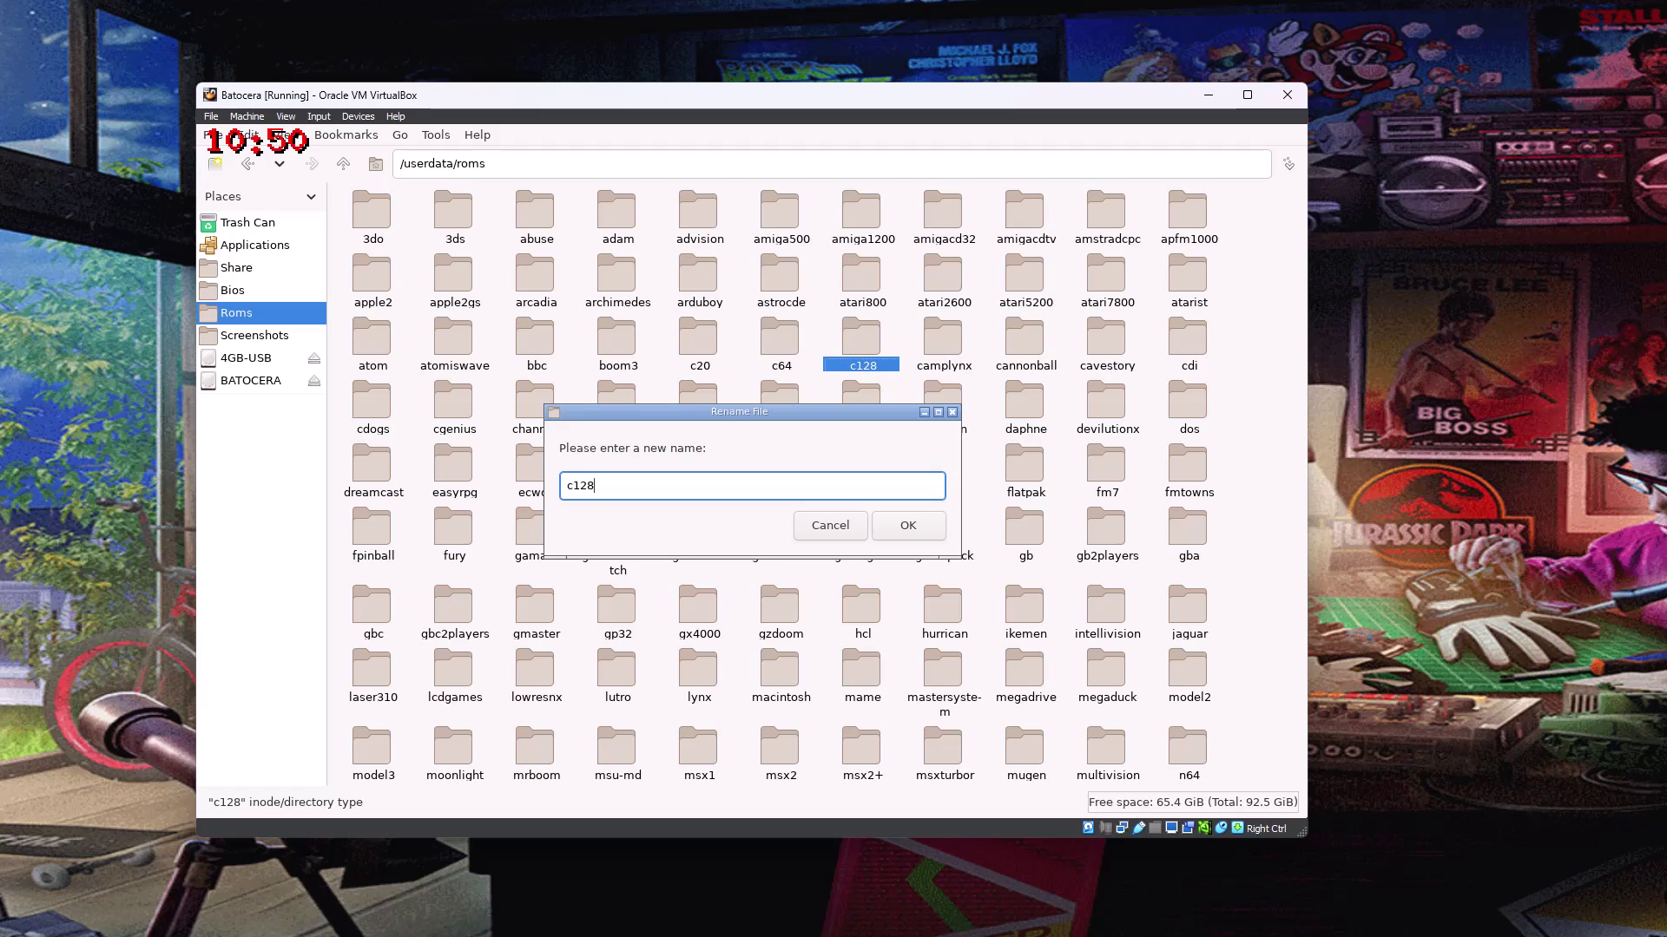
type(".old")
key("Return")
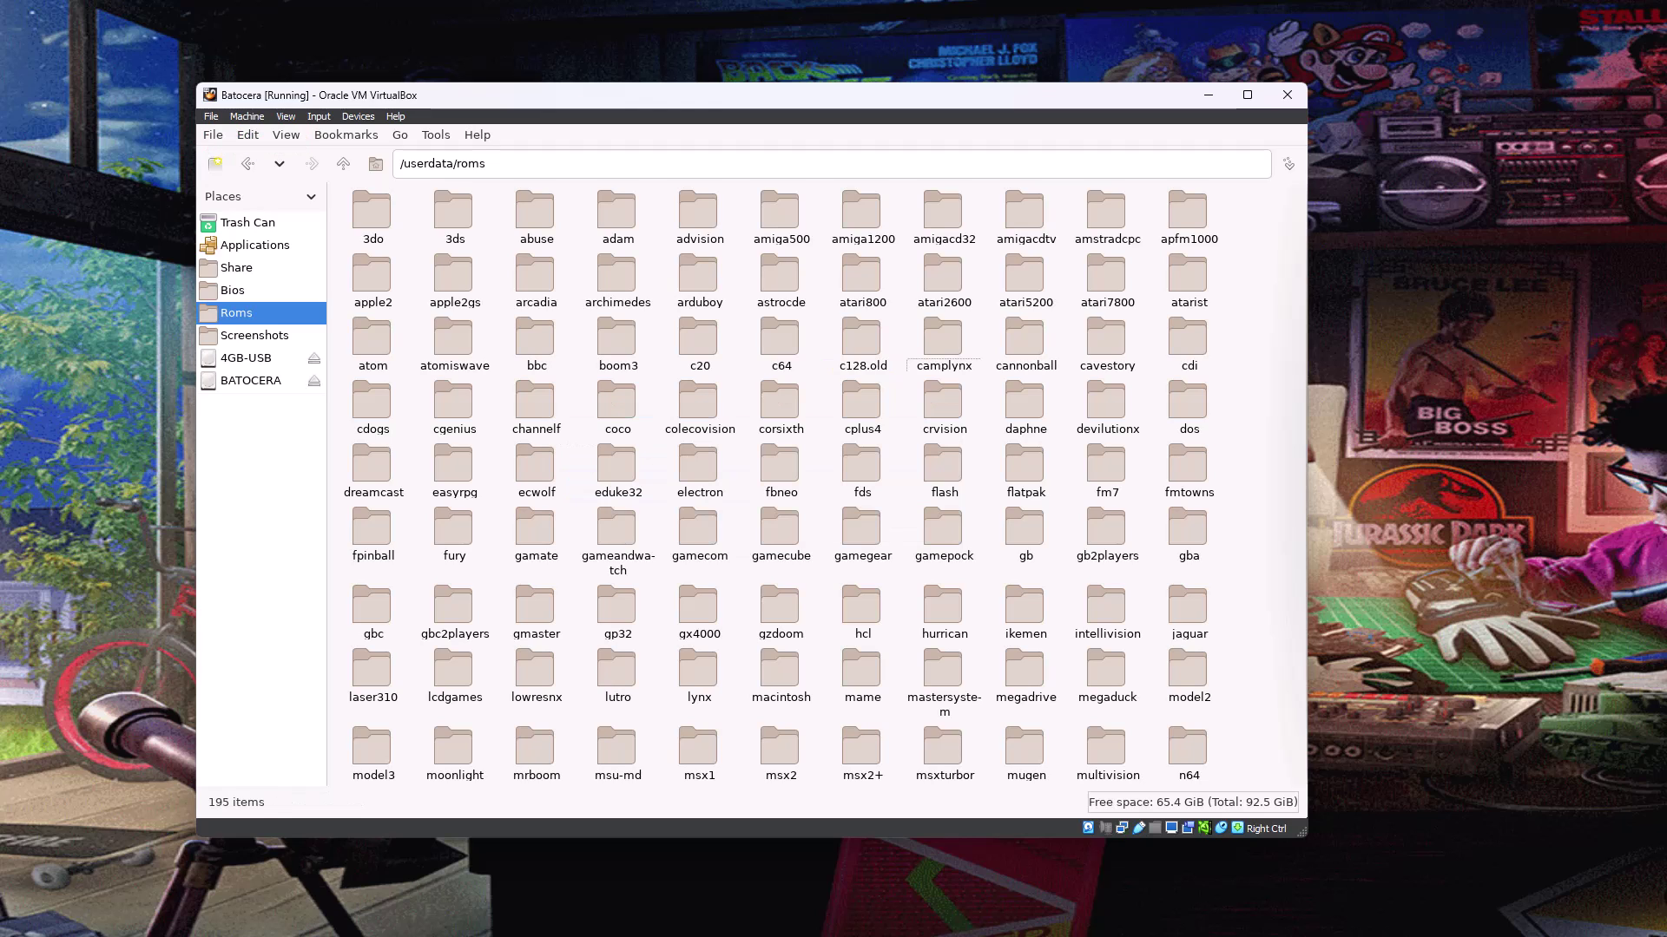
Step: Go to the 4GB-USB drive and open its roms folder
left_click(863, 365)
key("Left")
key("Left")
key("Left")
key("Left")
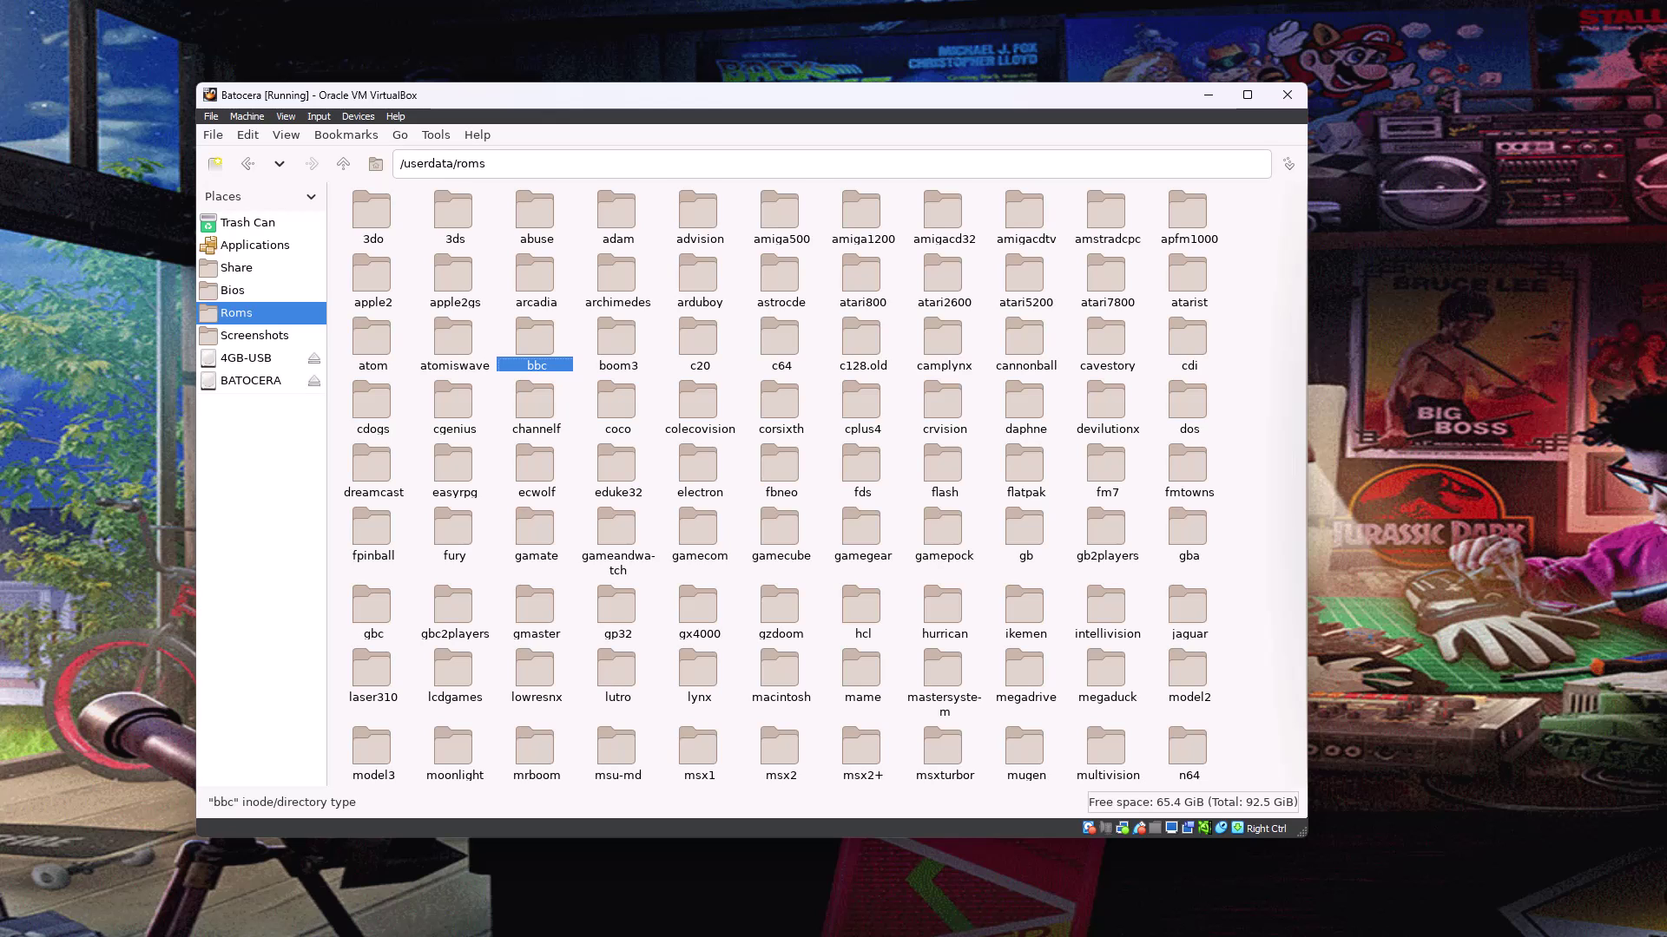
left_click(254, 335)
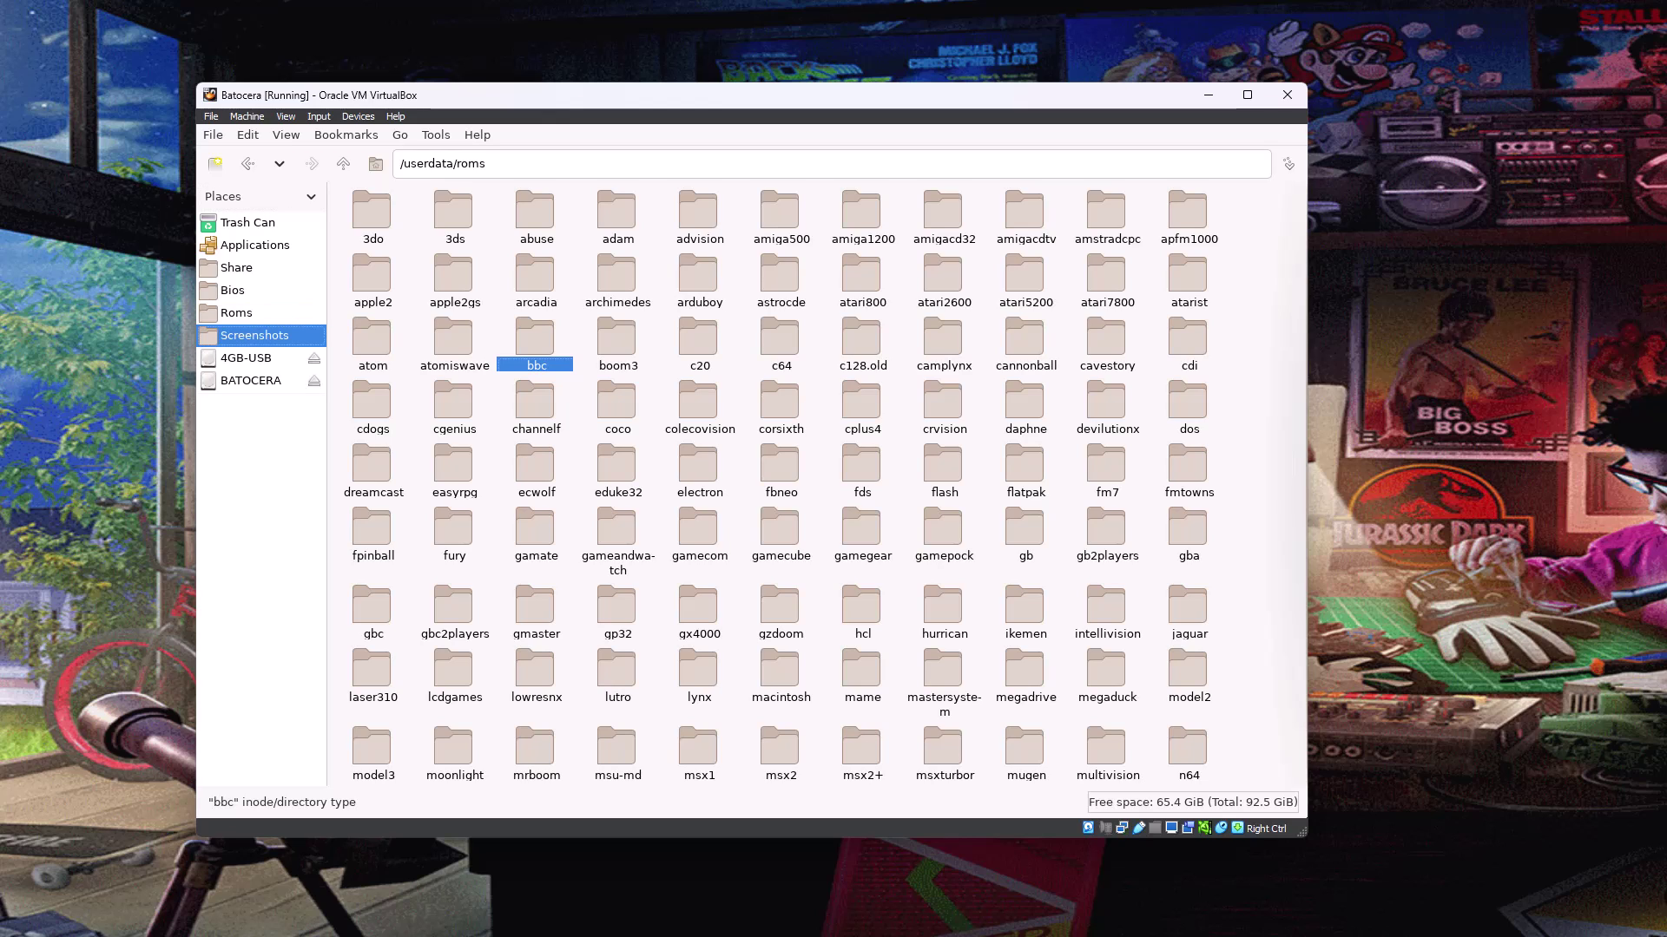
key("Down")
key("Return")
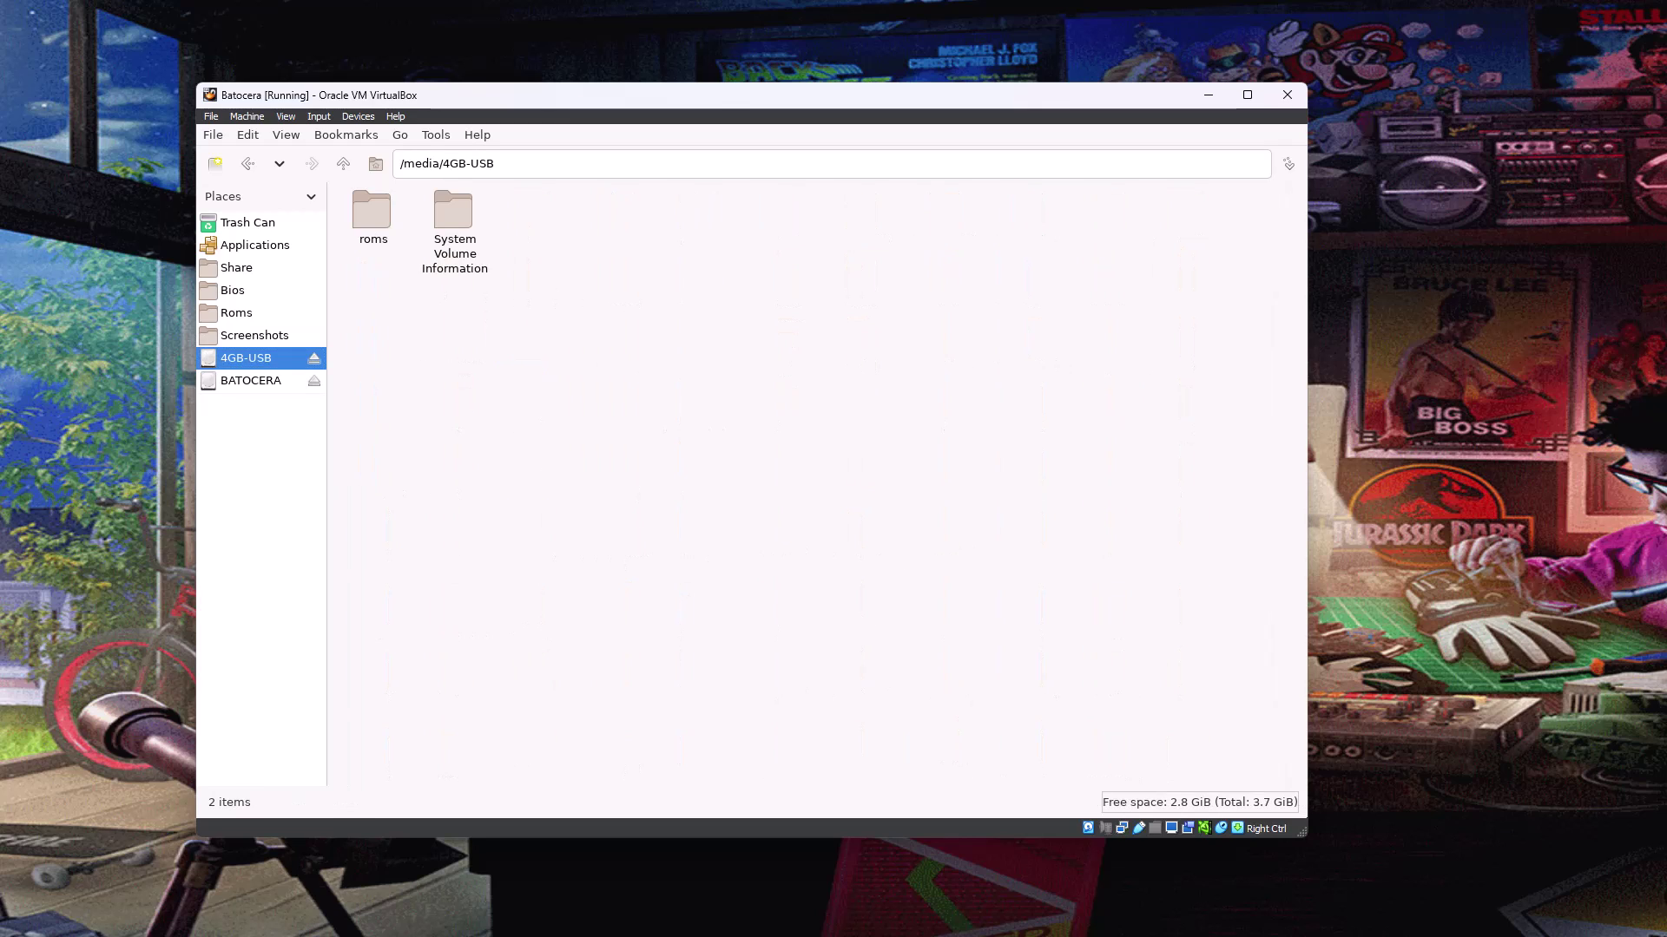
left_click(372, 221)
key("Return")
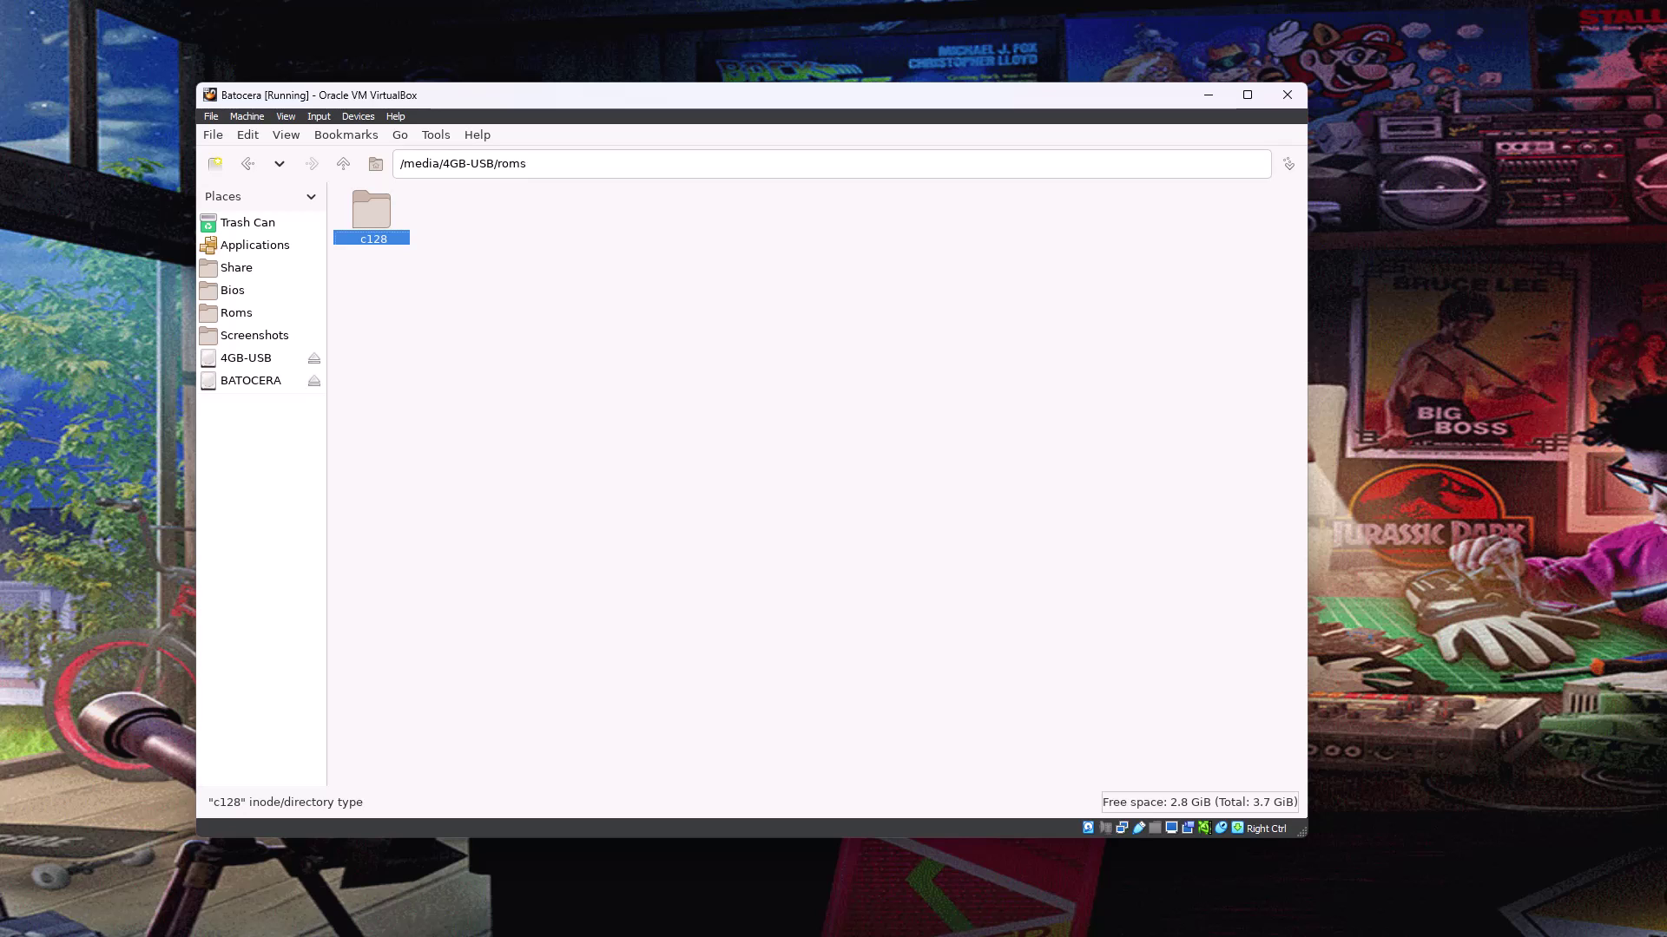
Step: Create a link to the 4GB-USB drive's c128 folder, choosing /userdata/roms as the link's destination
key("alt+e")
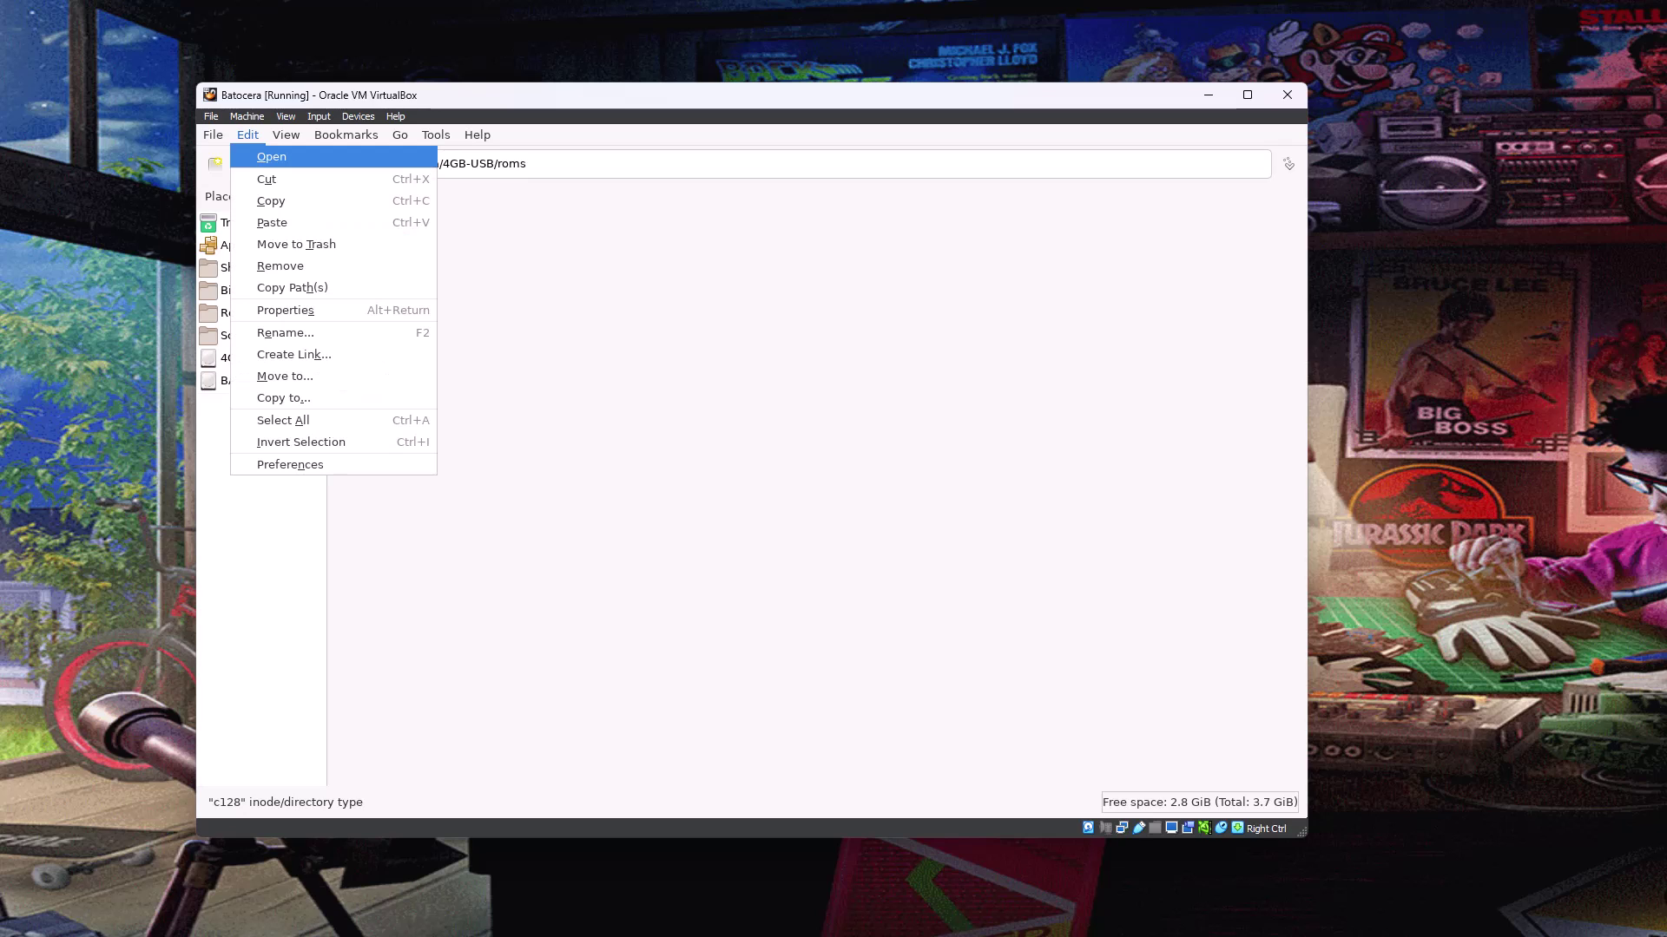
key("Down")
key("Down")
key("Down")
key("Down")
key("Down")
key("Down")
key("Down")
key("Down")
key("Down")
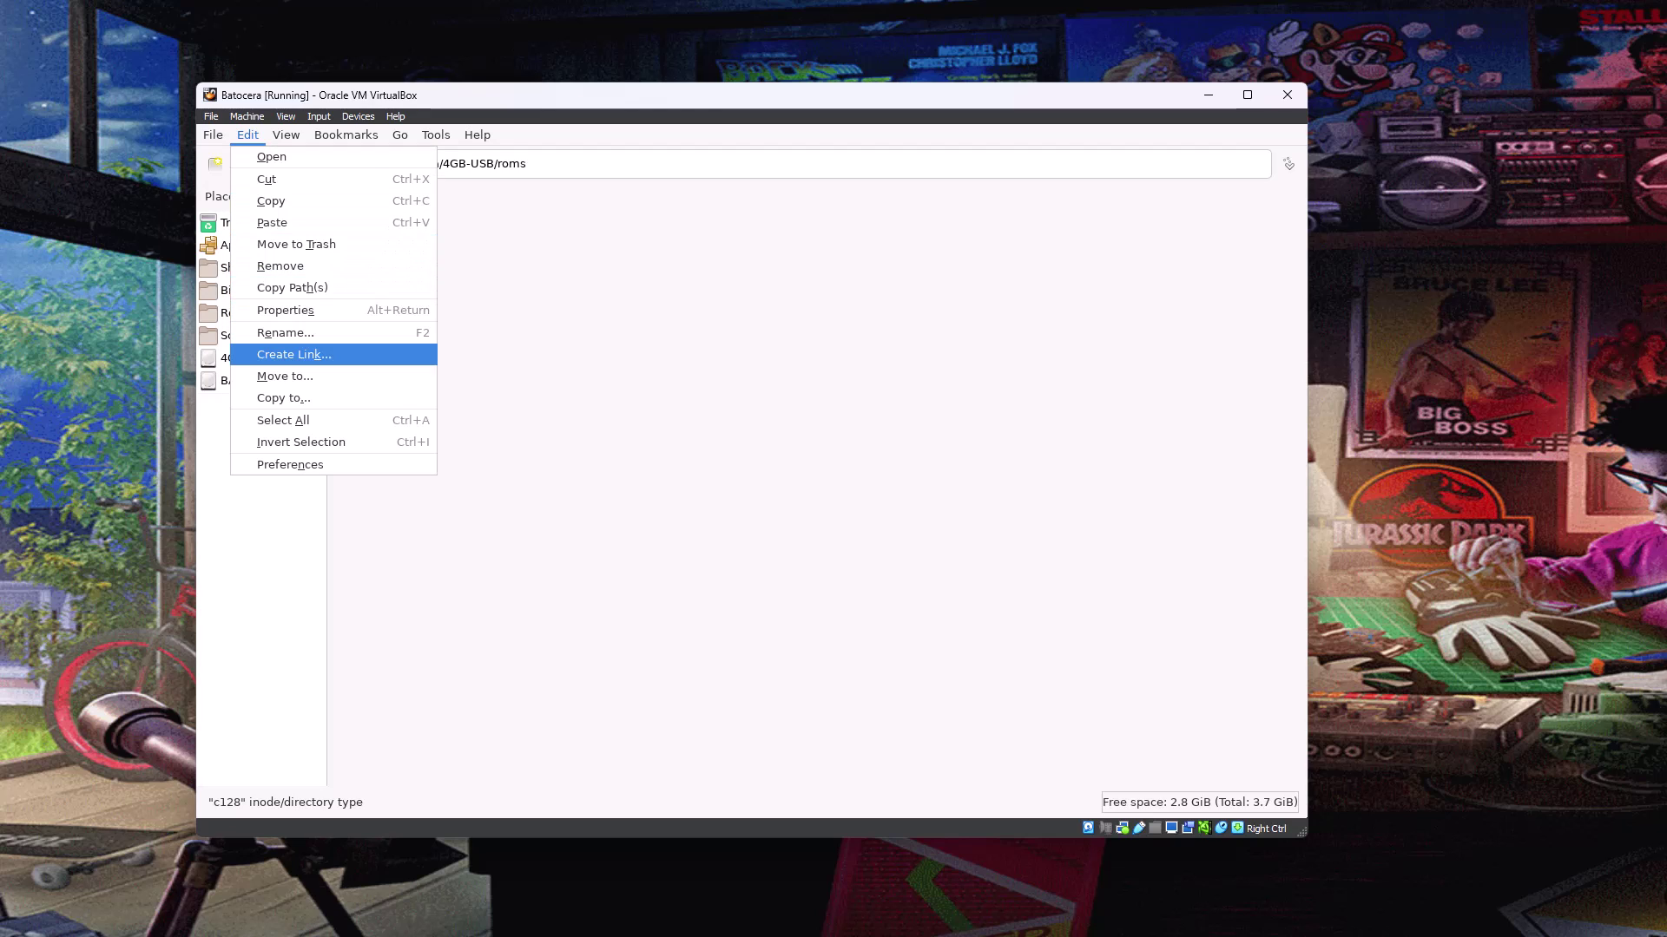
key("Return")
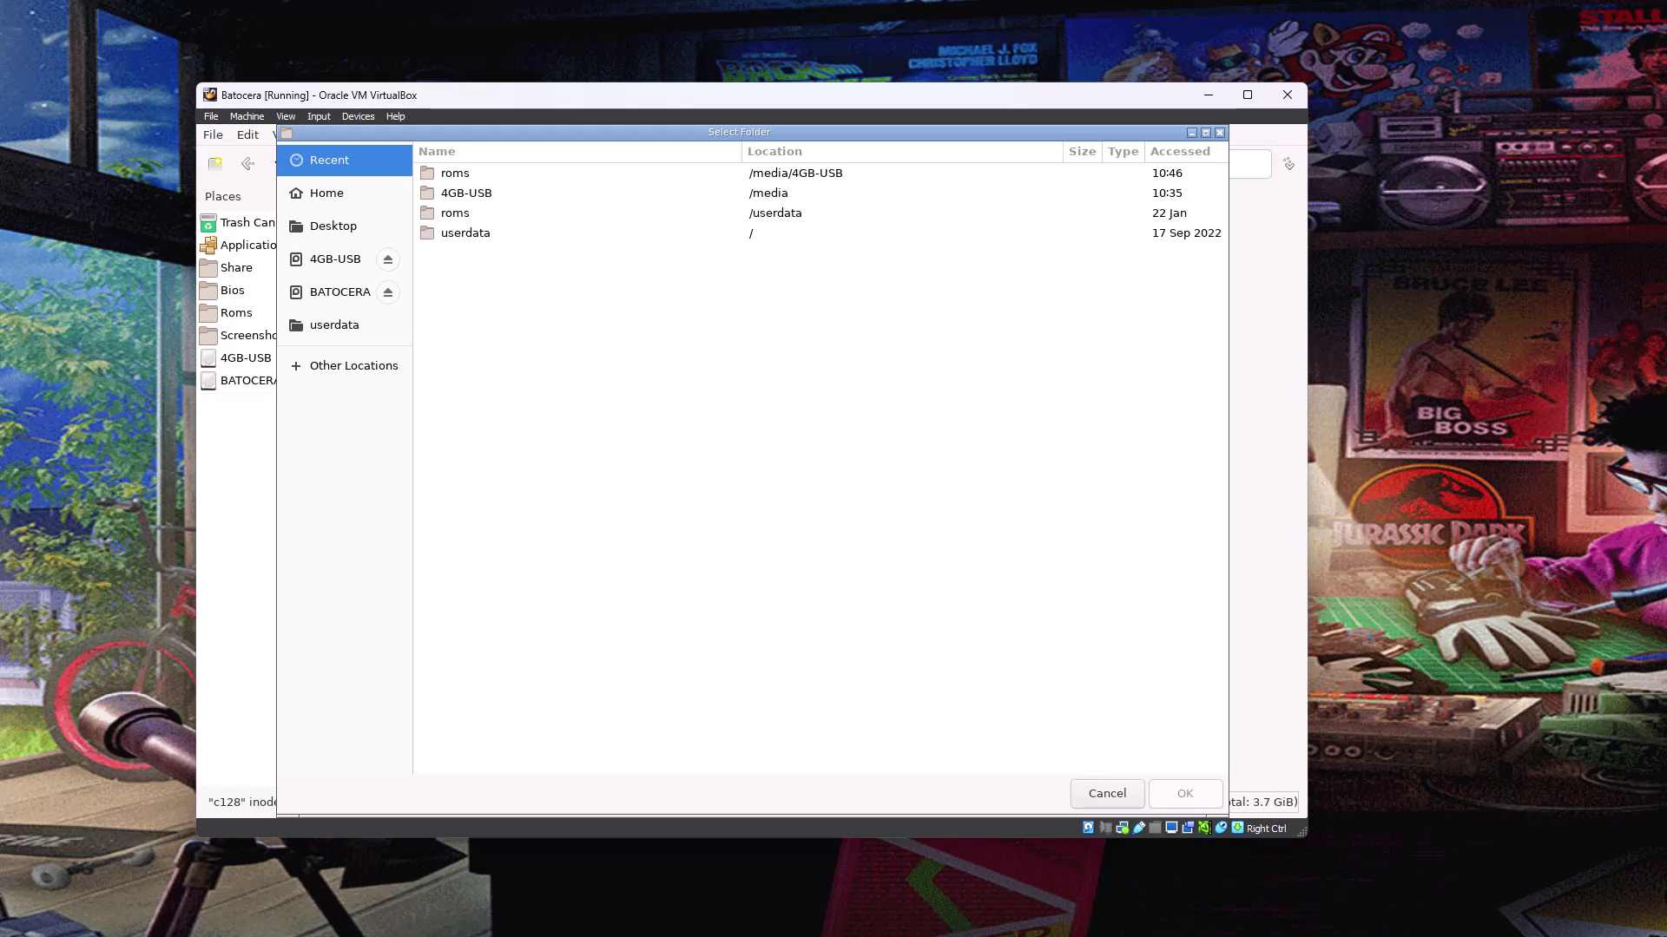
left_click(467, 193)
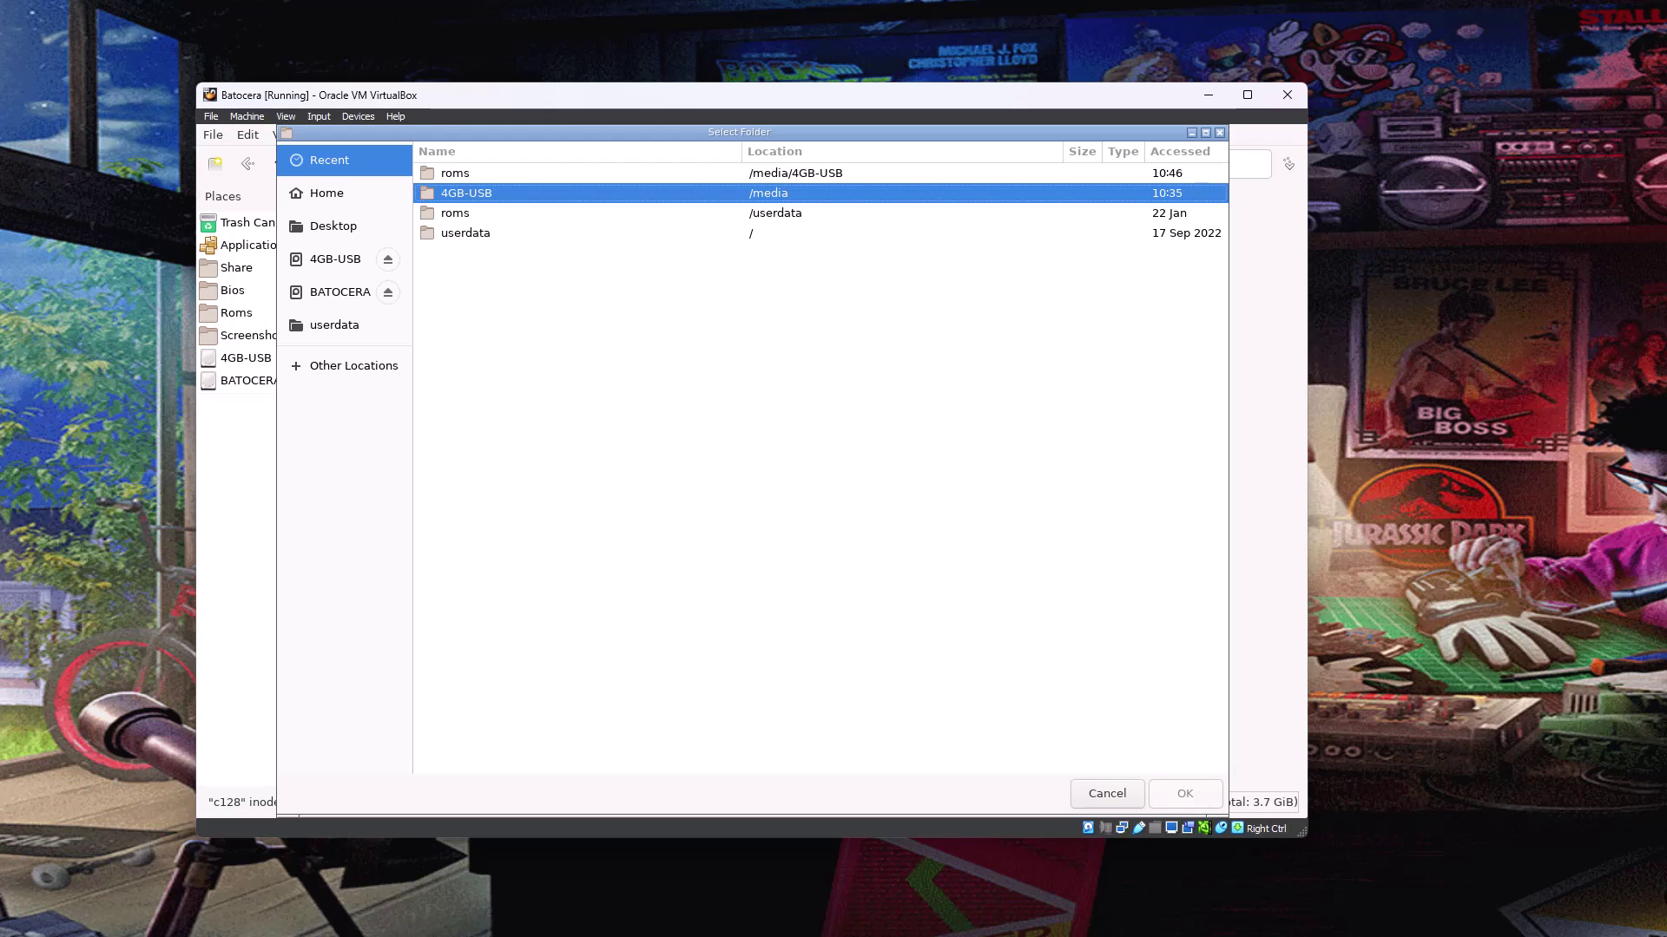
left_click(465, 233)
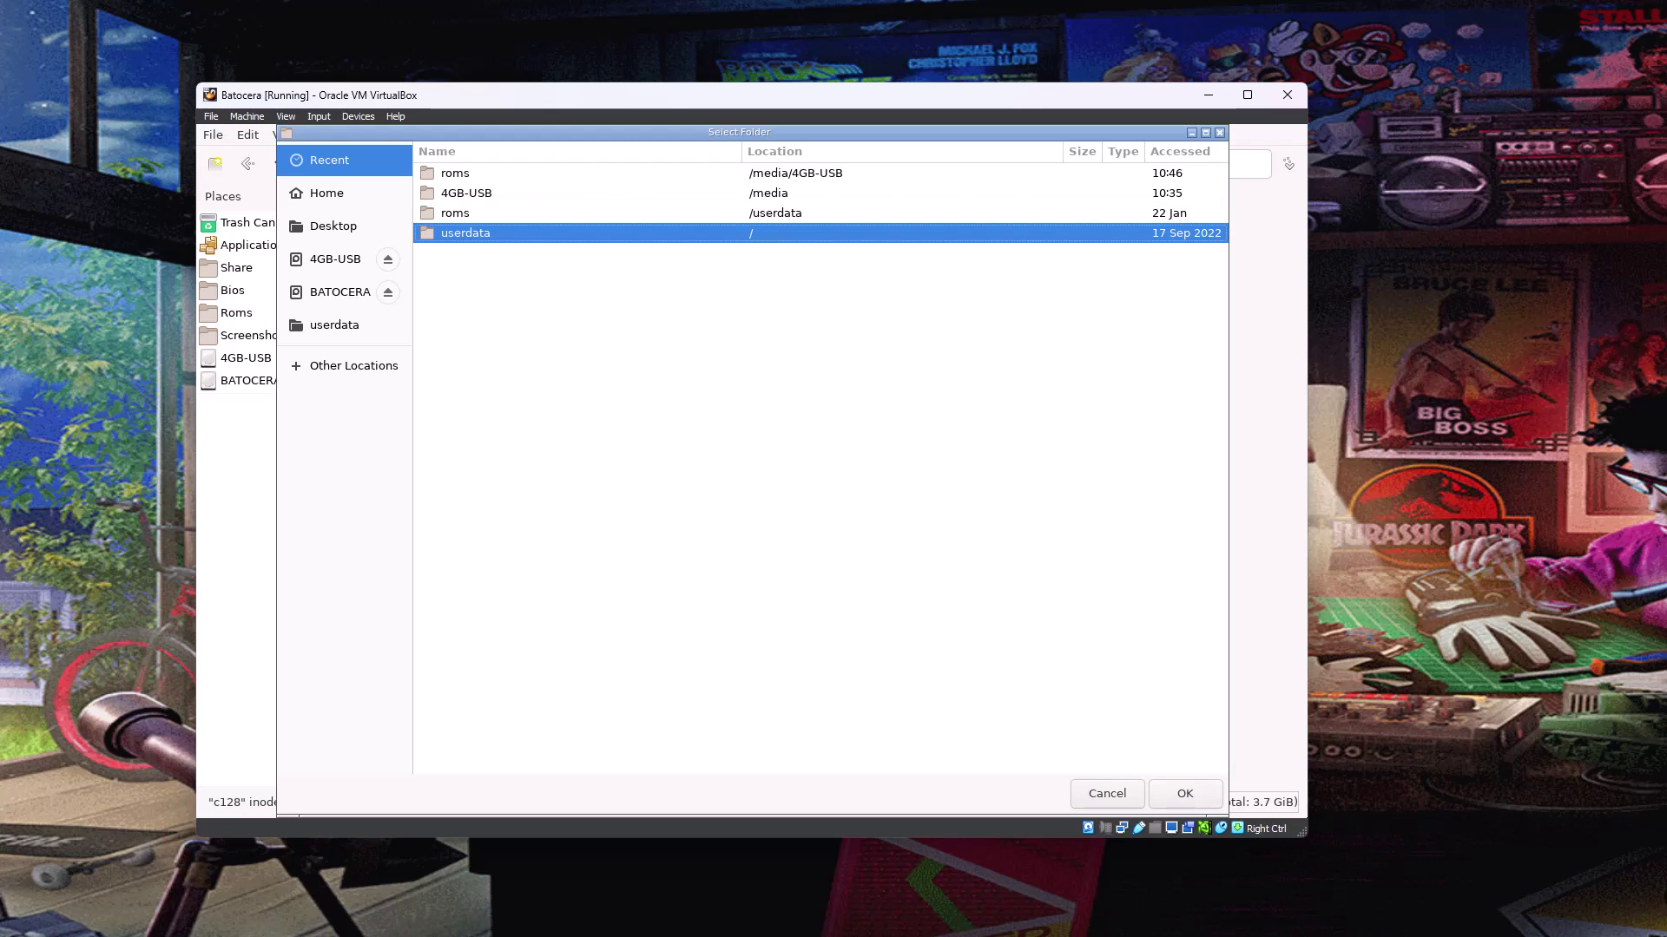
double_click(455, 212)
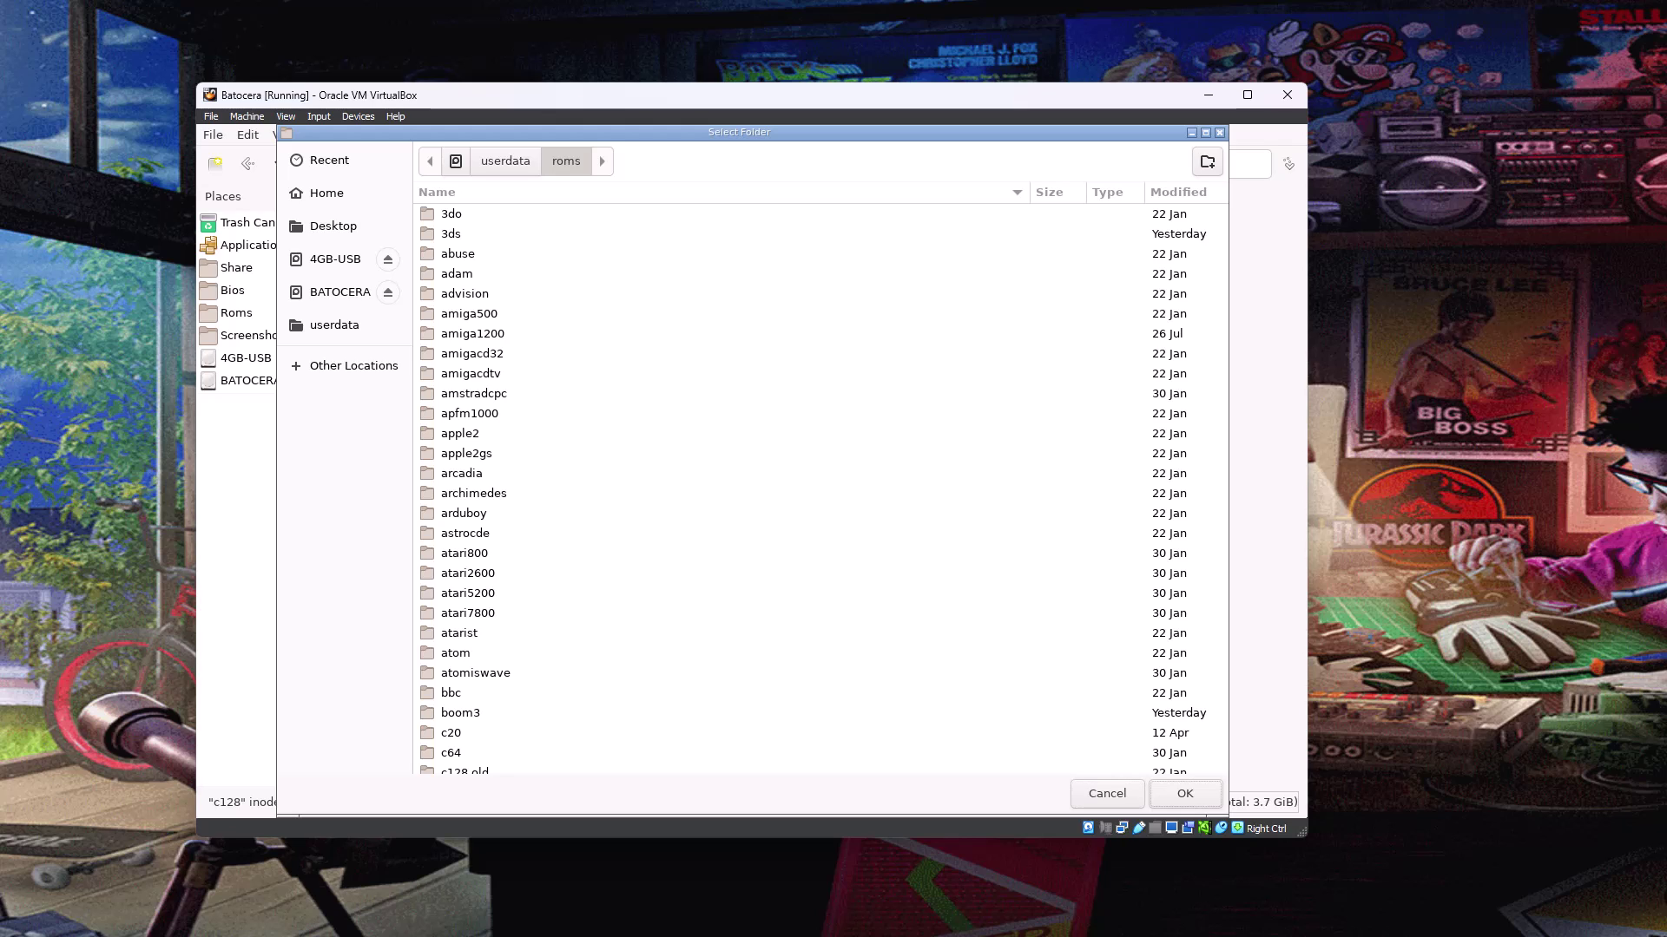
left_click(1185, 794)
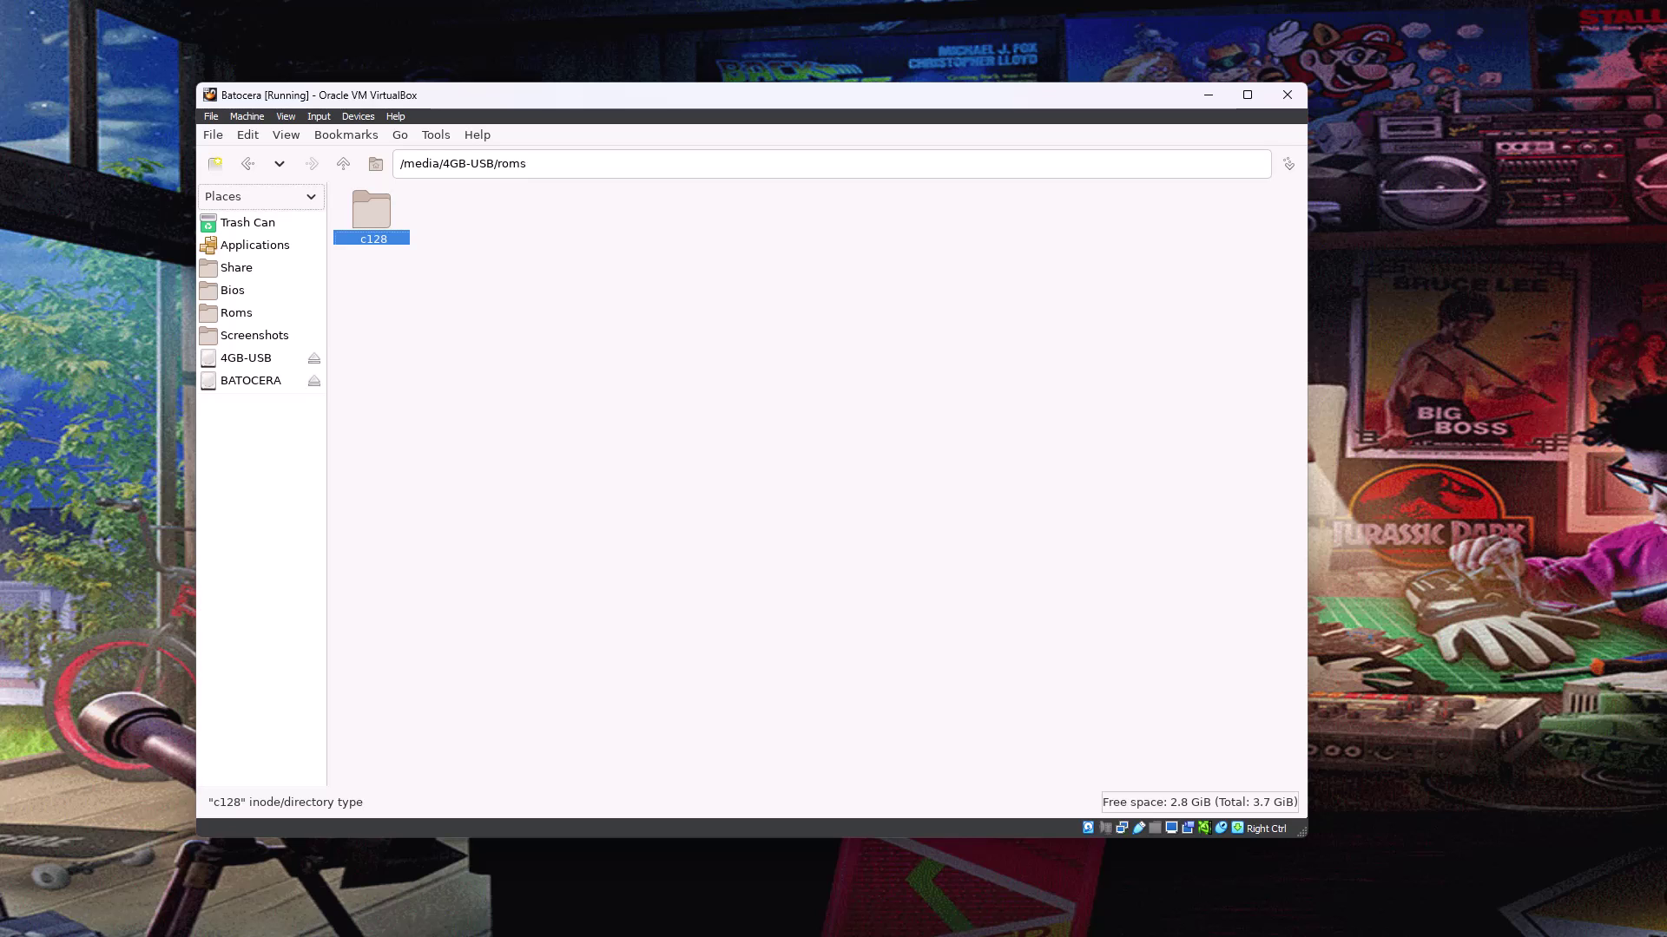
Step: Go to /userdata/roms and open the linked c128 folder to check where it leads
left_click(255, 335)
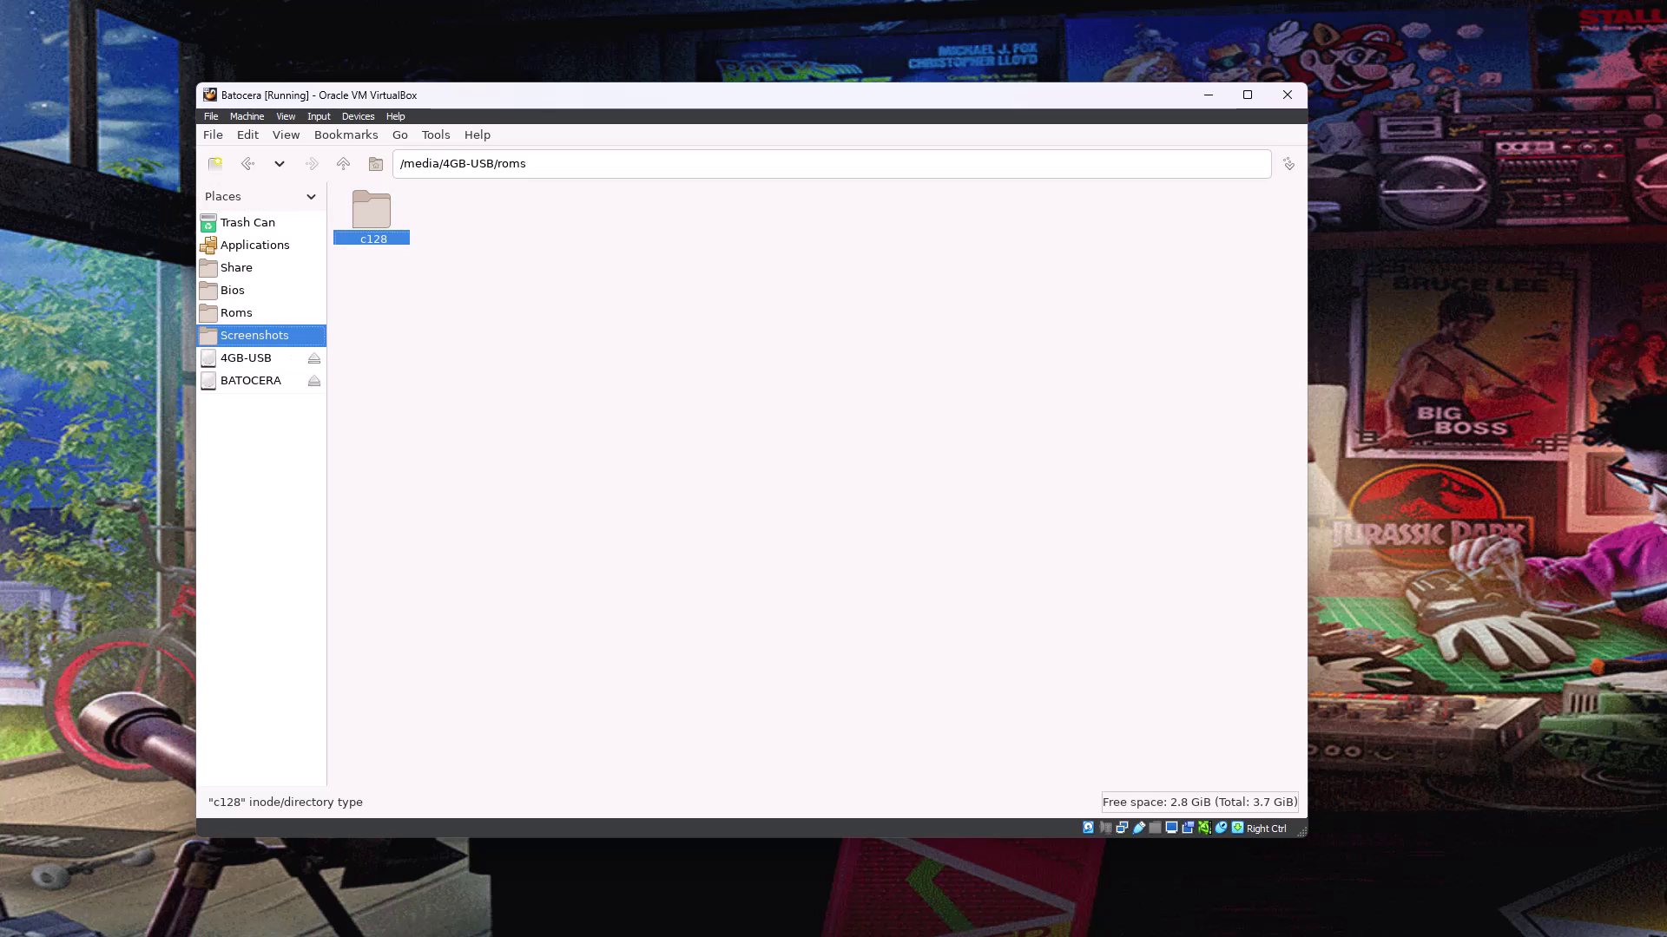
left_click(236, 313)
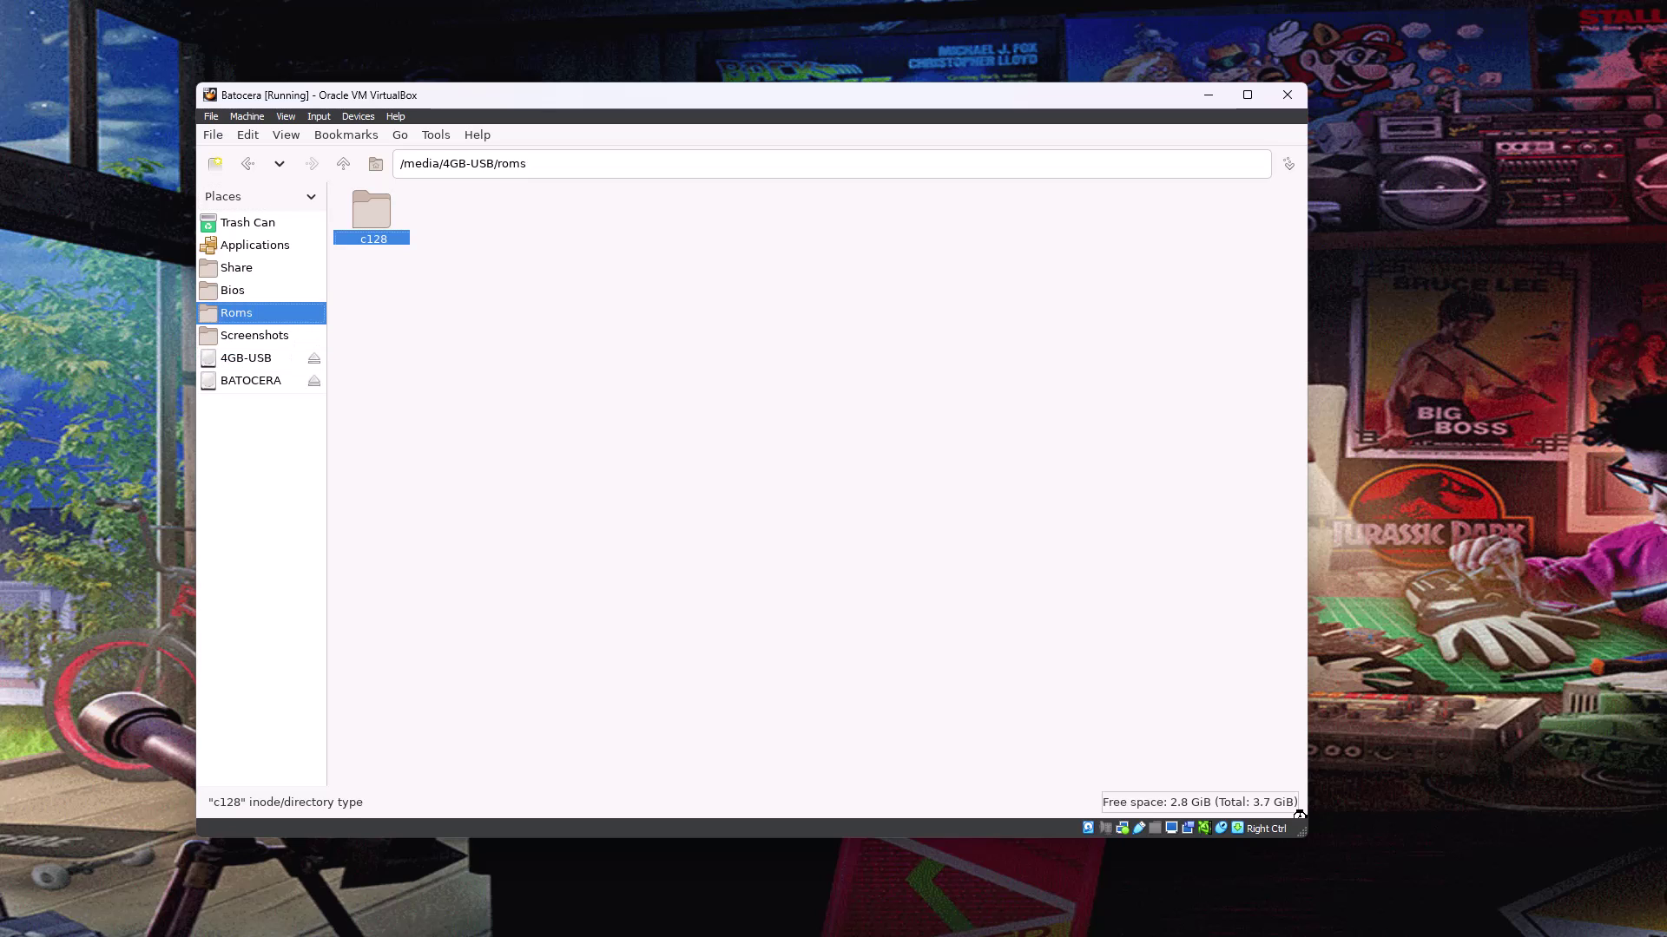
key("Tab")
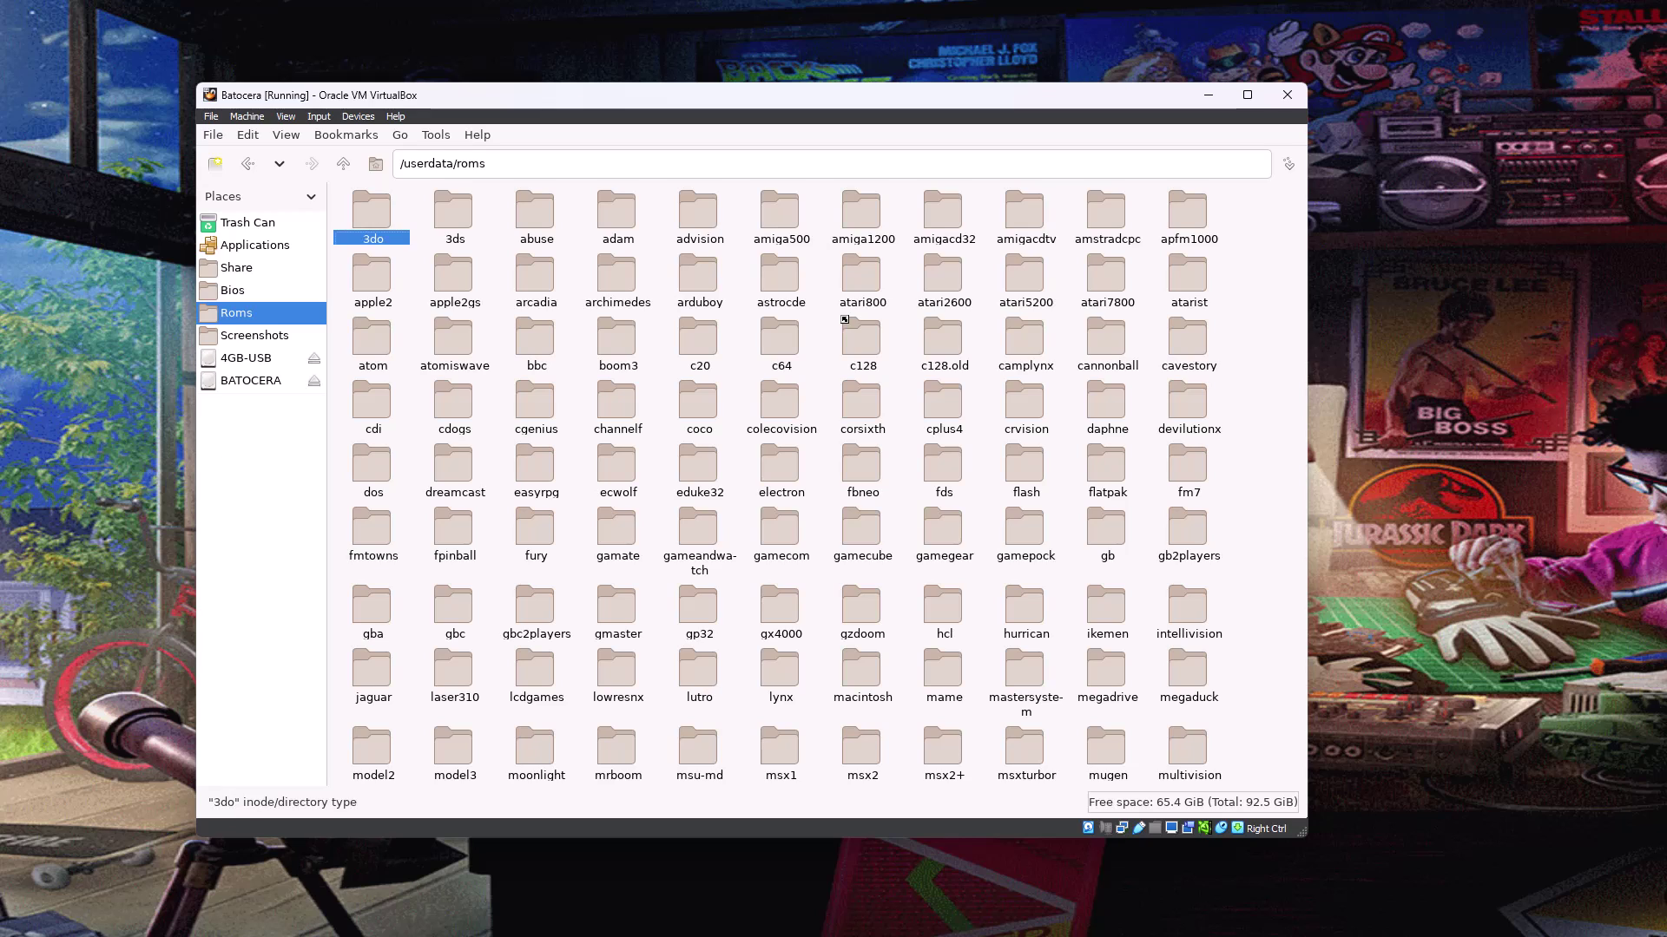
key("Right")
key("Right")
key("Right")
key("Right")
key("Down")
key("Down")
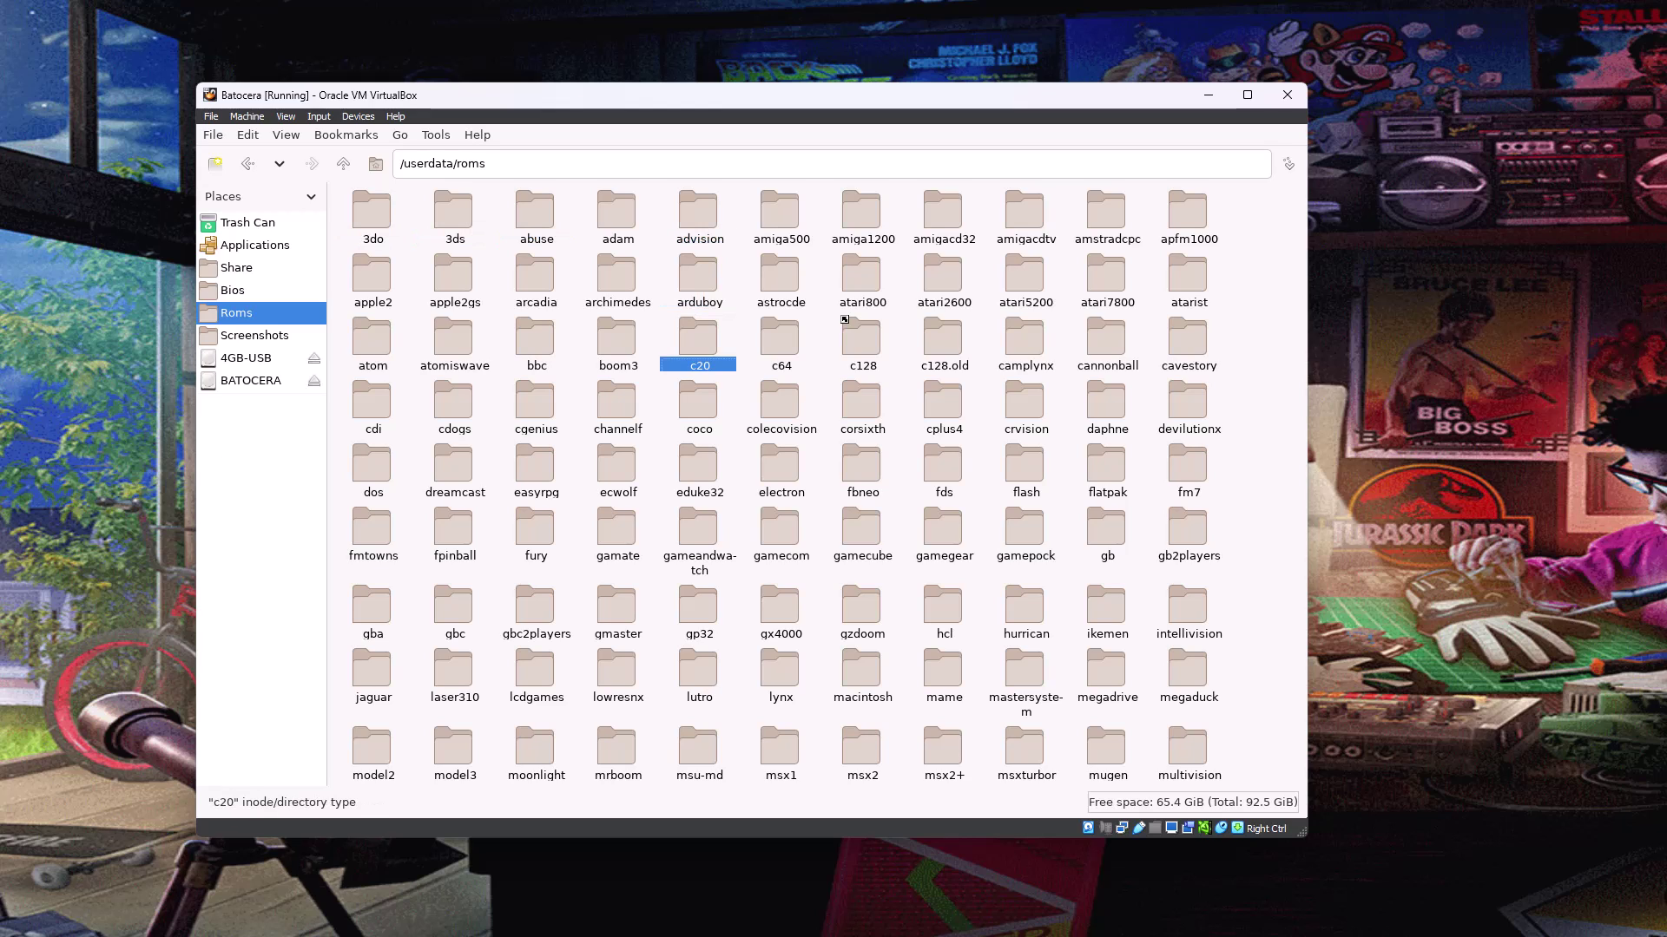
key("Right")
key("Right")
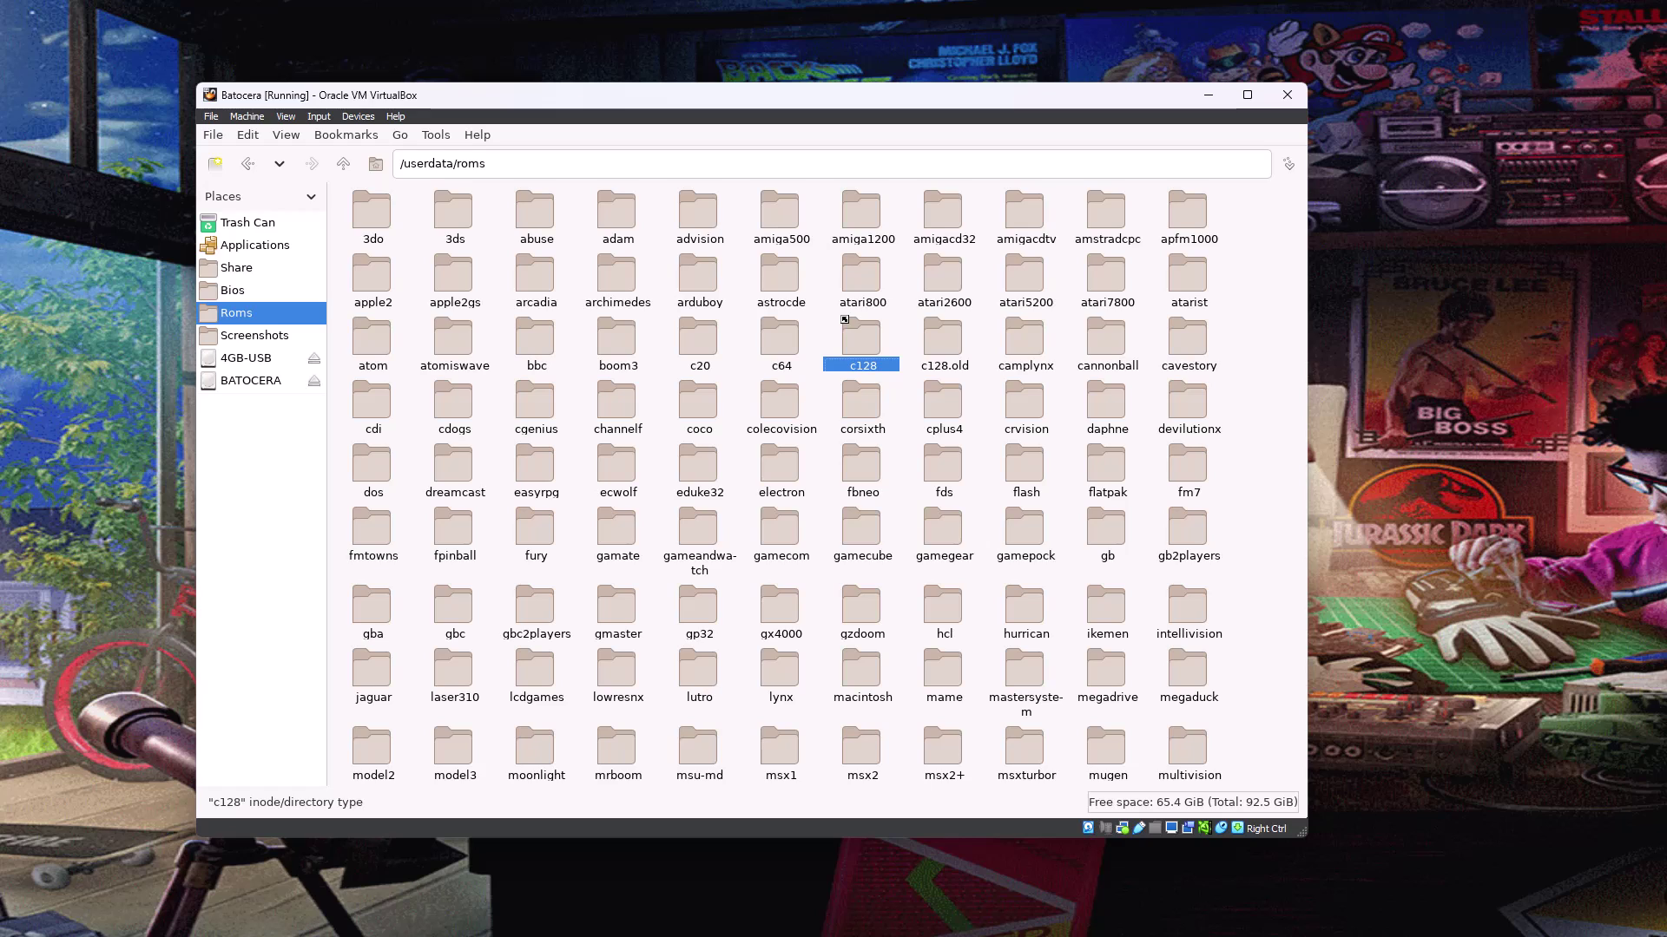
double_click(844, 320)
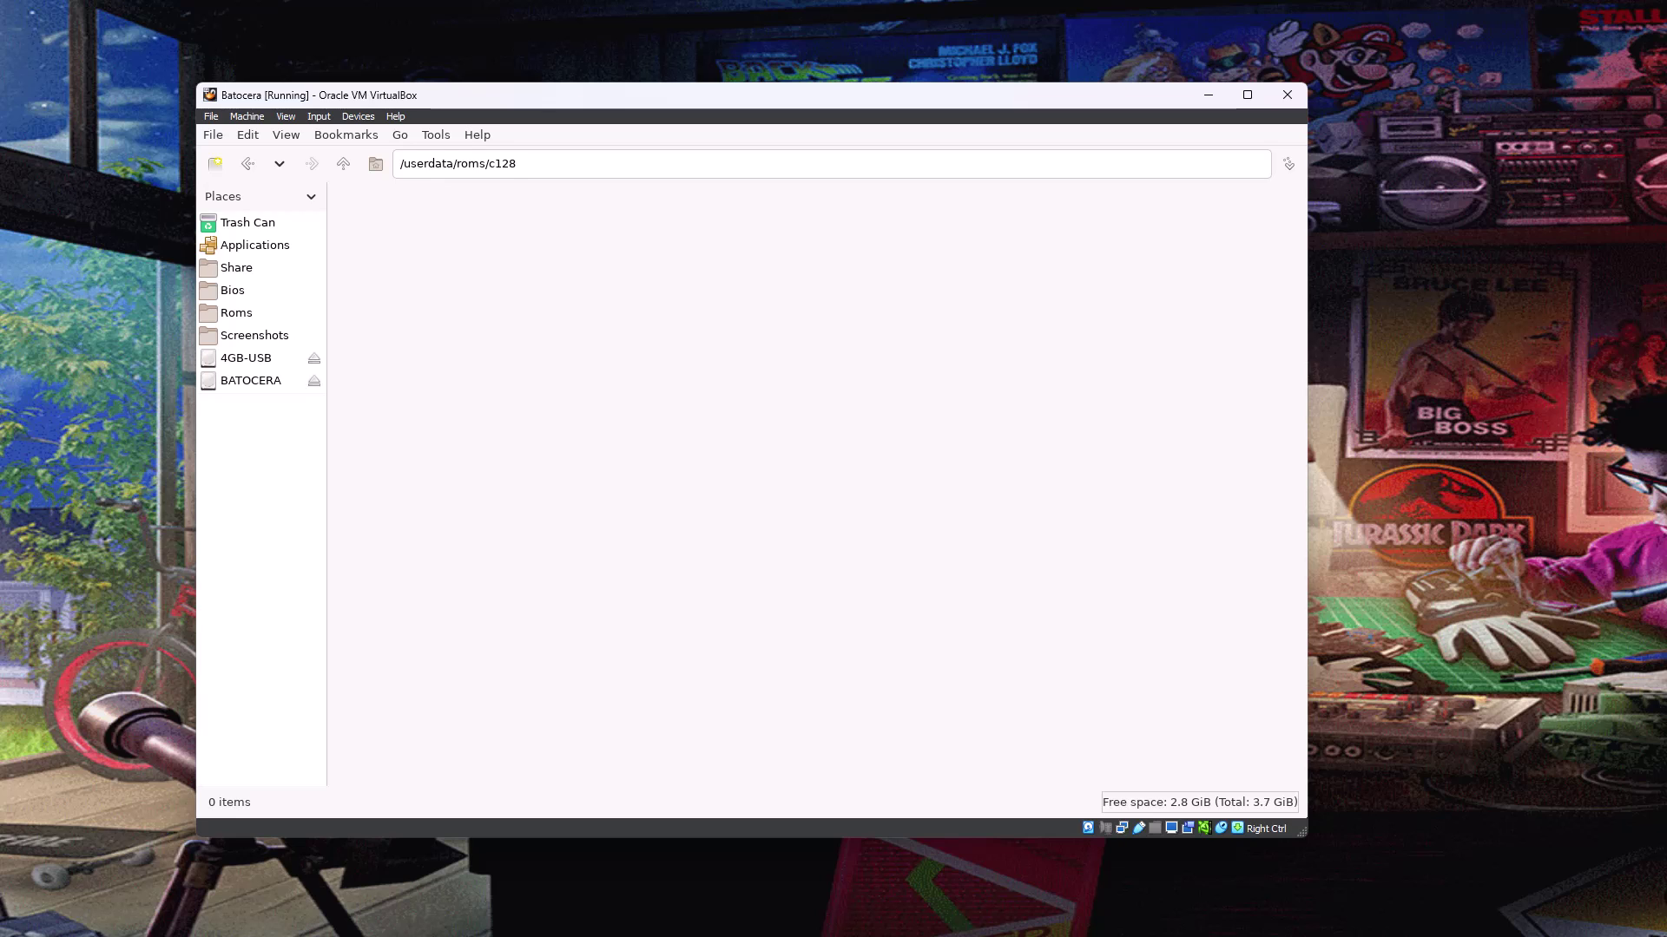
Step: Go back to the 4GB-USB drive and open the c128 folder inside its roms folder
left_click(236, 313)
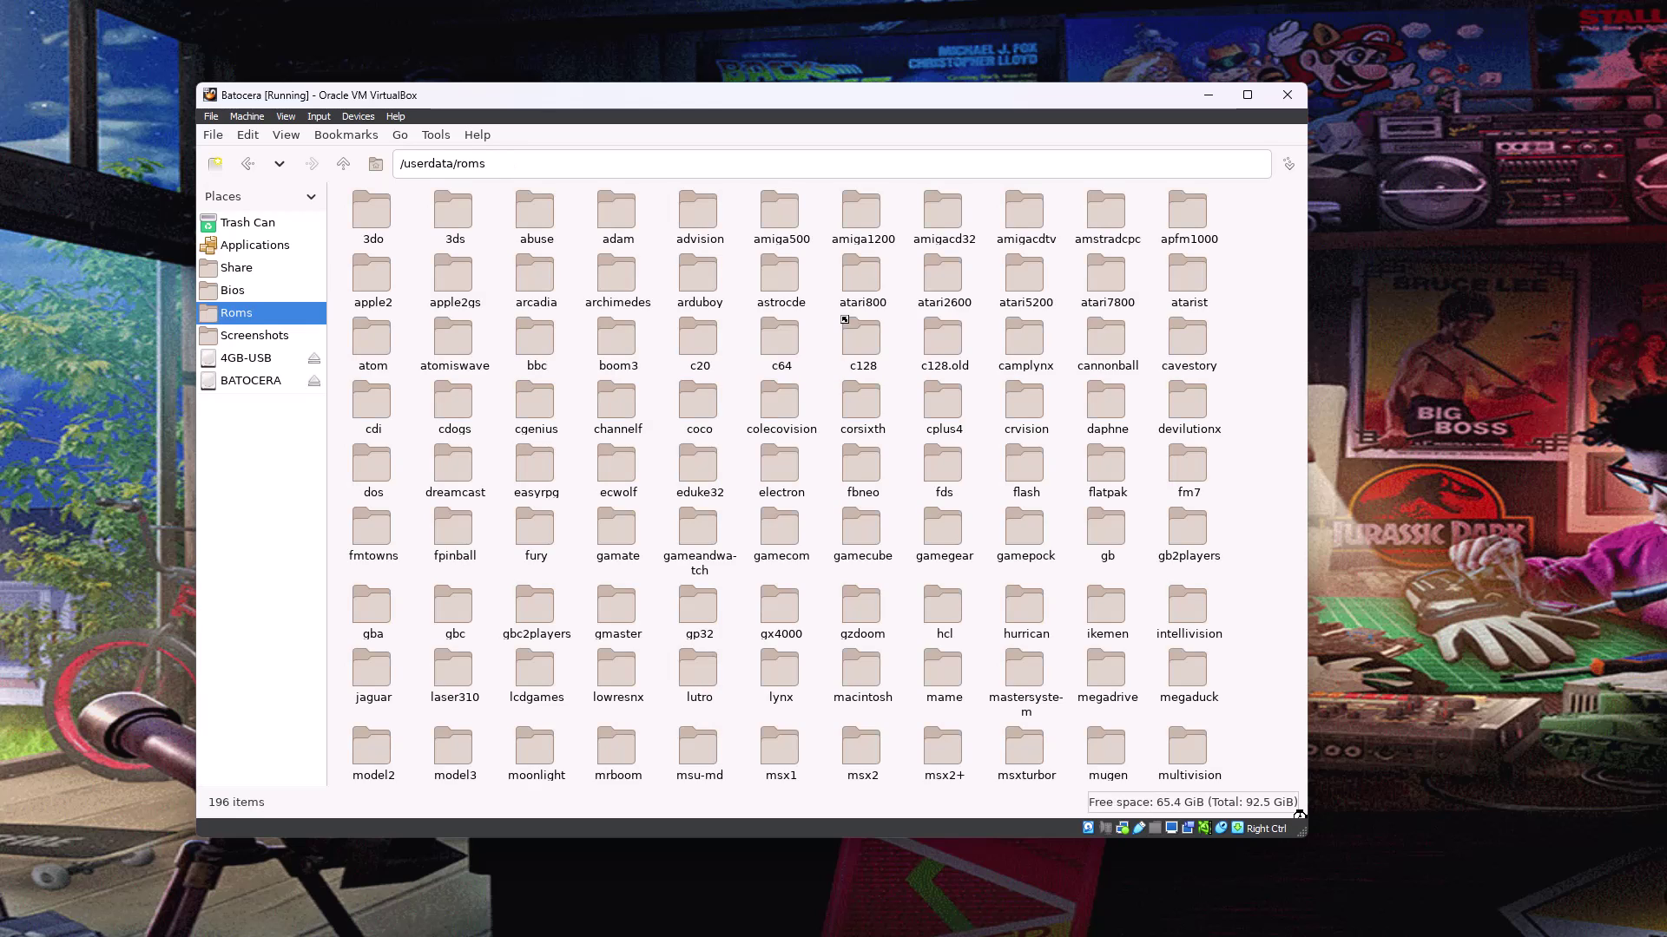
key("alt+Up")
key("Down")
key("Down")
key("Left")
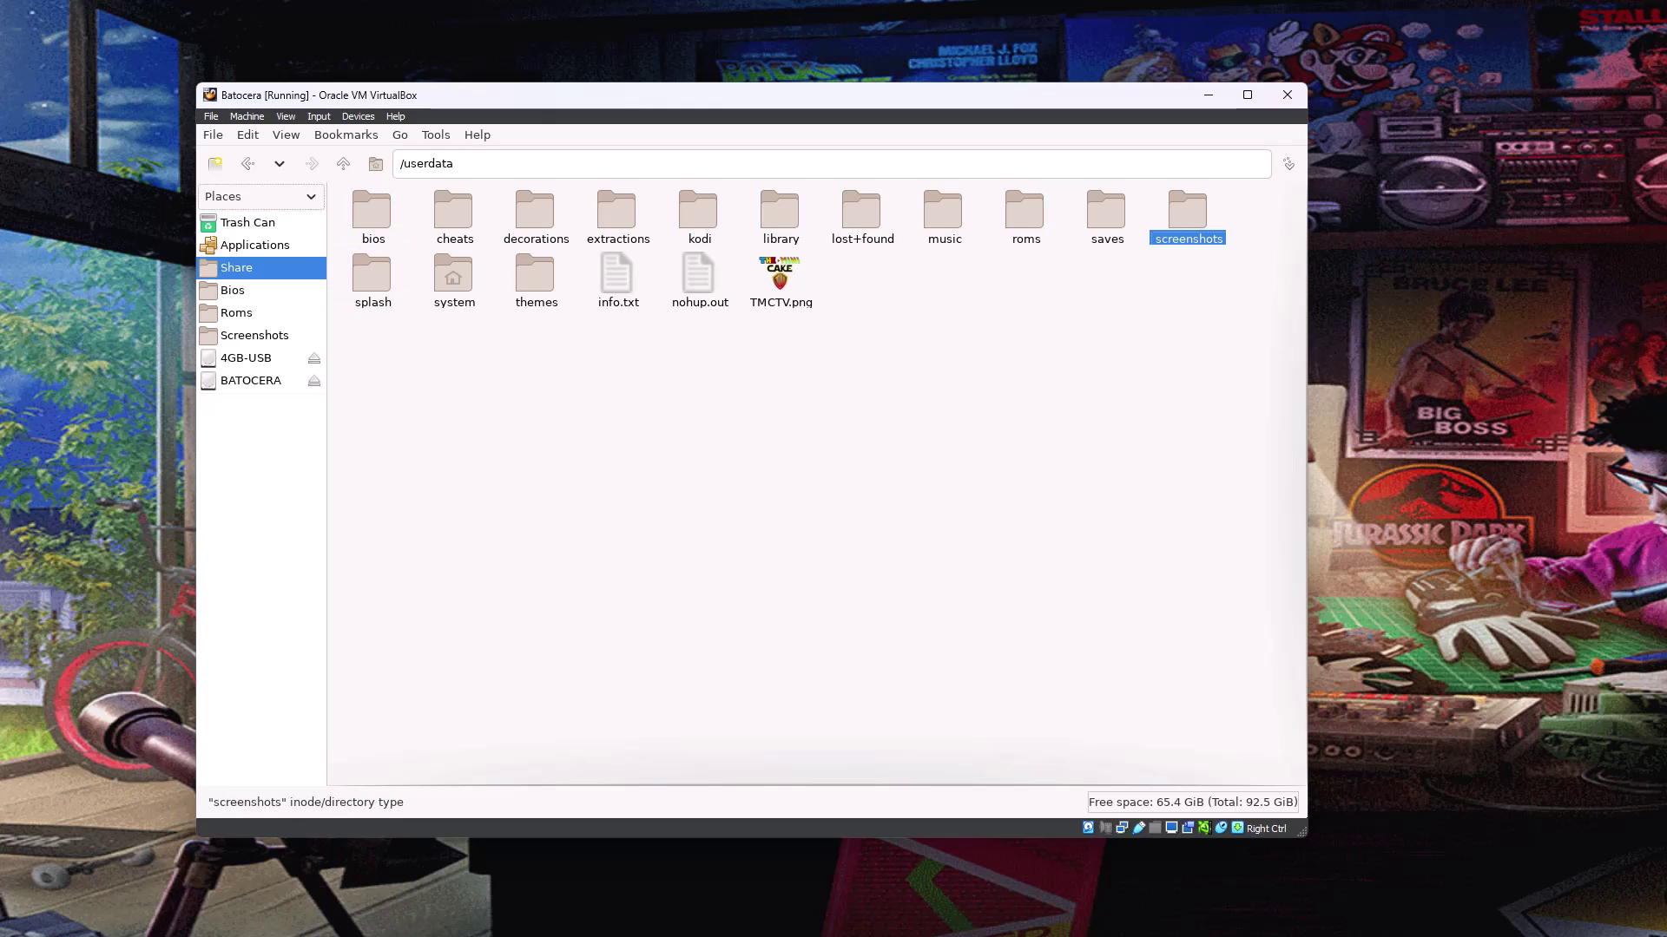
key("Down")
key("Down")
key("Down")
key("Down")
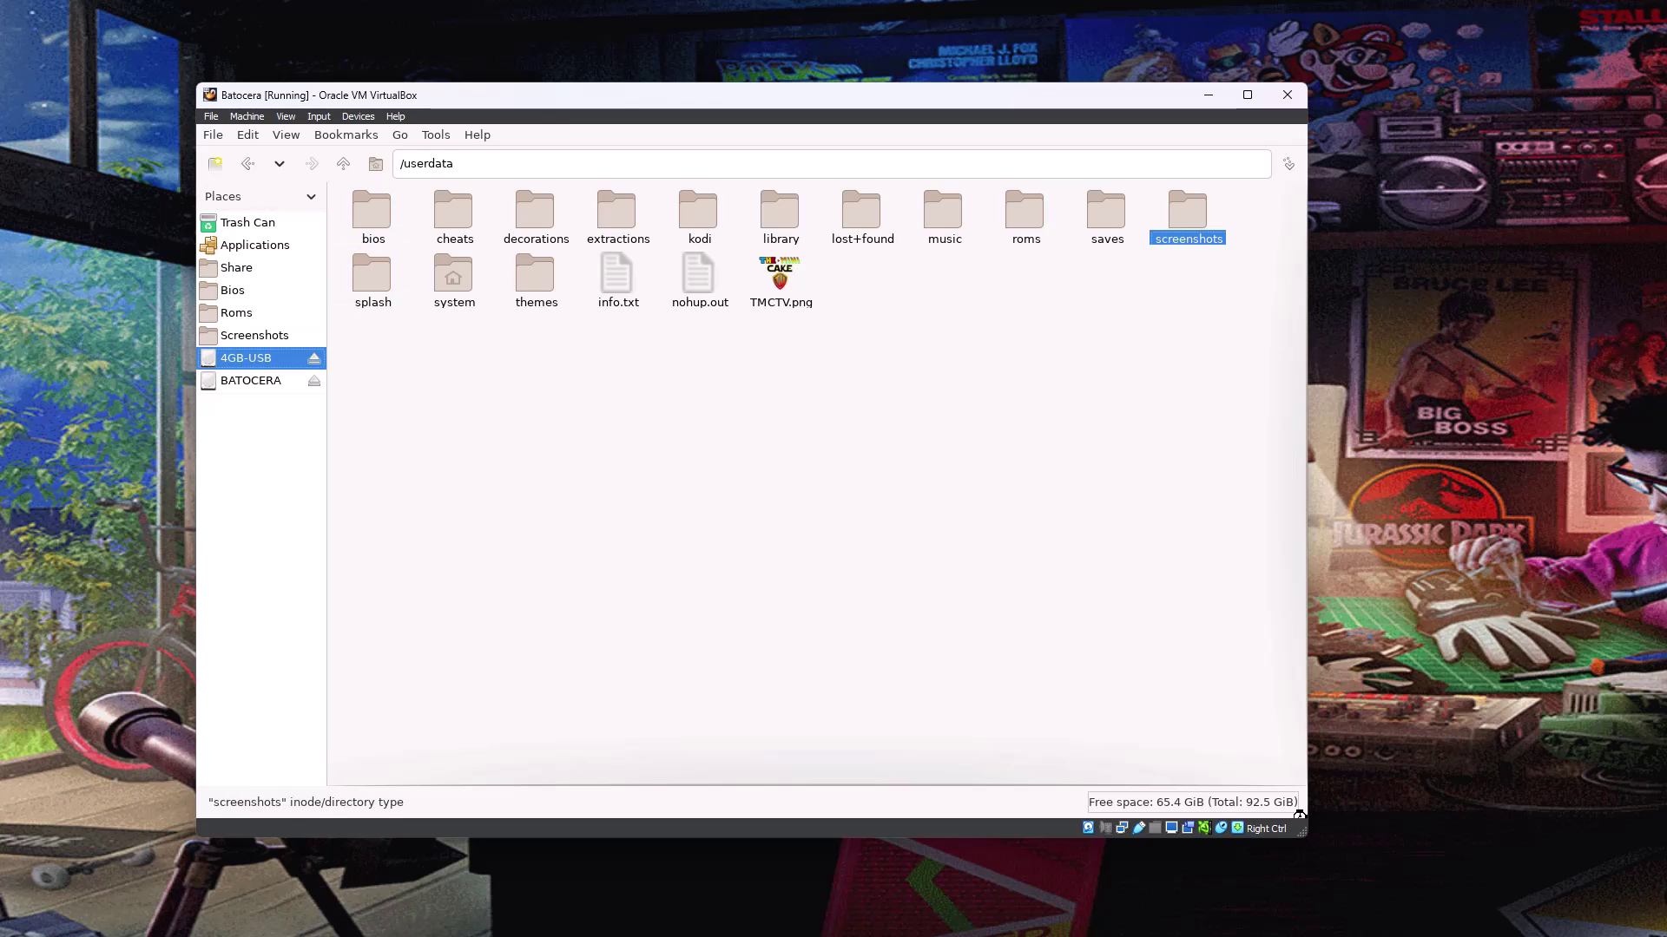
key("Return")
key("Right")
key("Return")
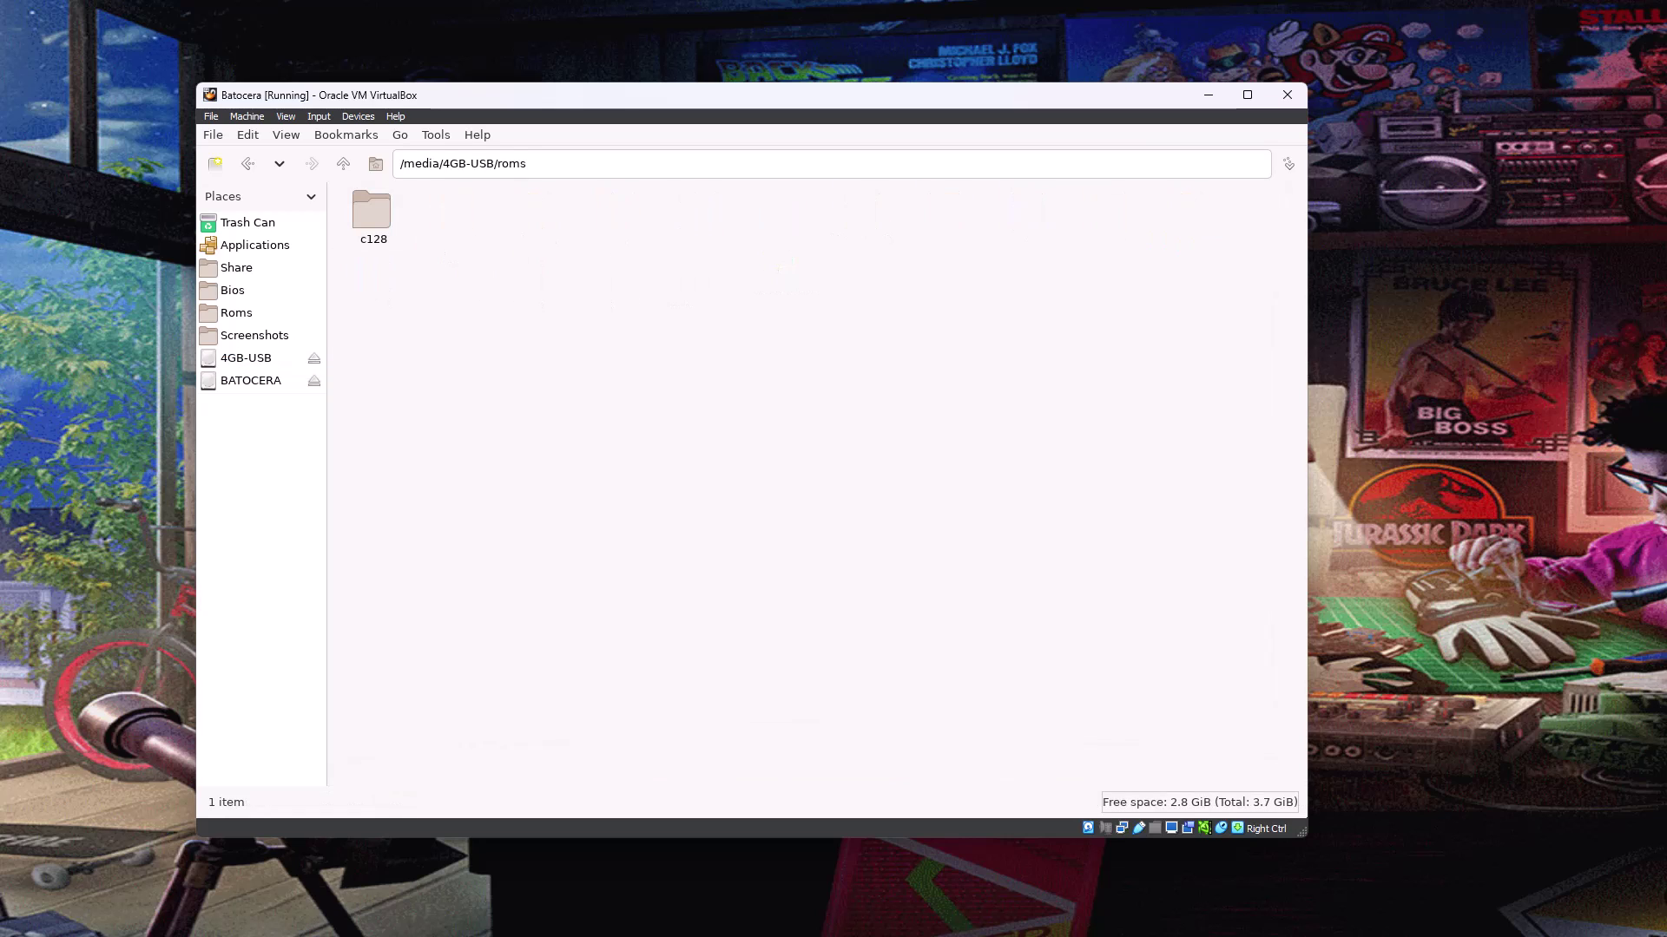
key("Right")
key("Return")
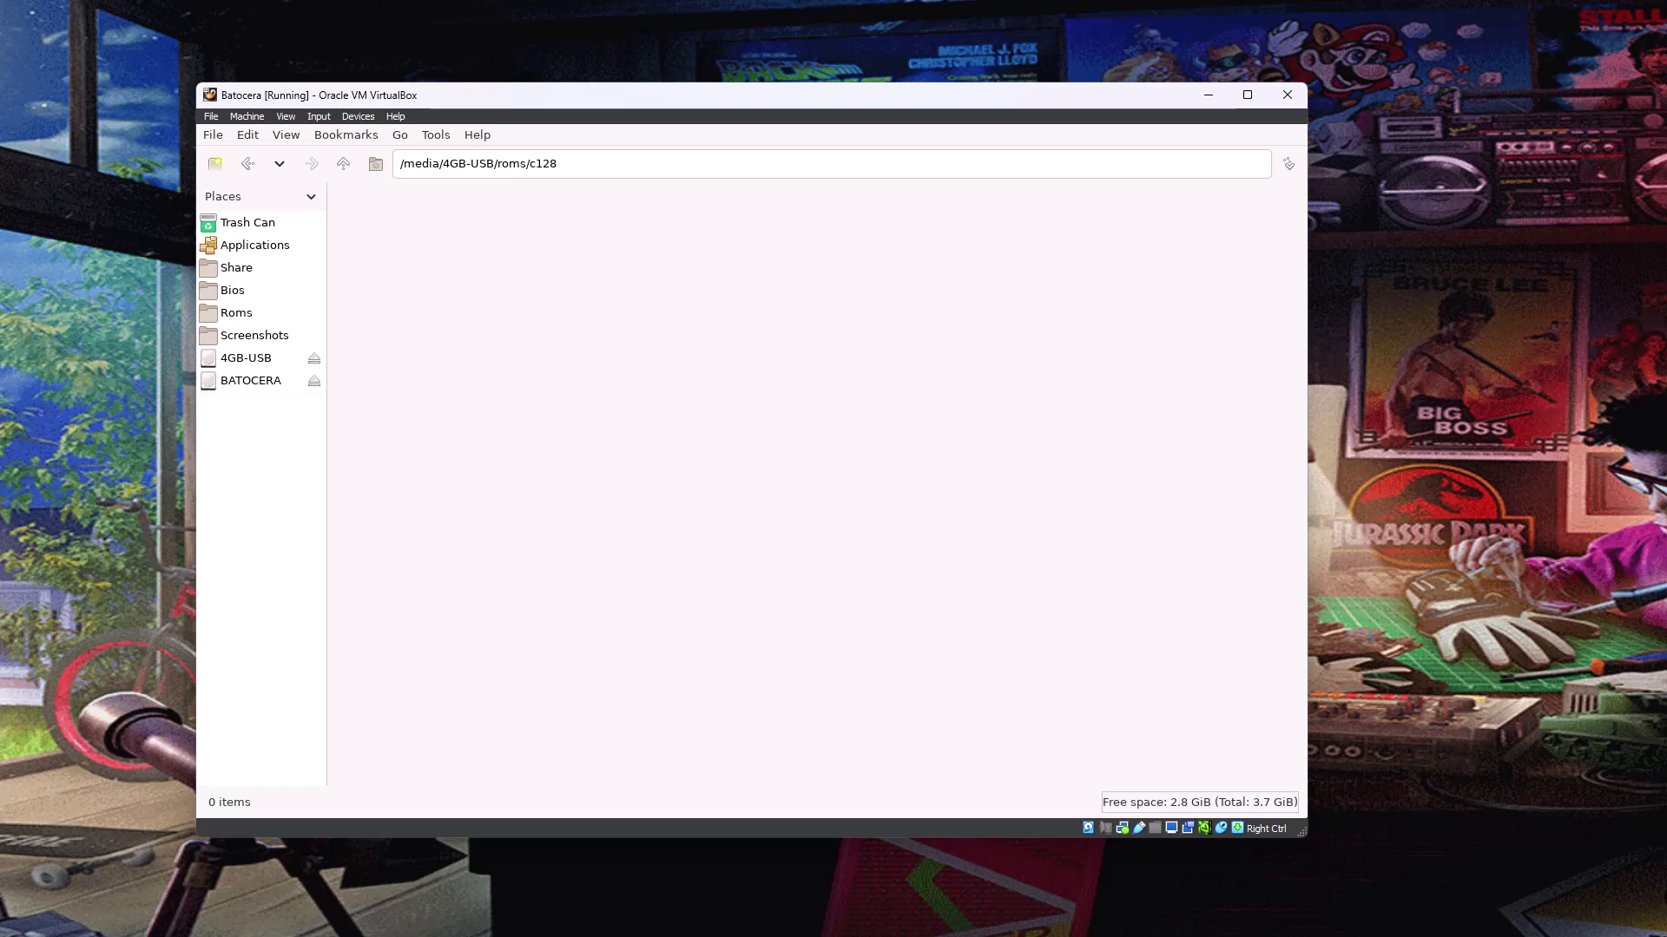
Step: Create an empty file named "on USB" in the c128 folder on the 4GB-USB drive
key("alt+f")
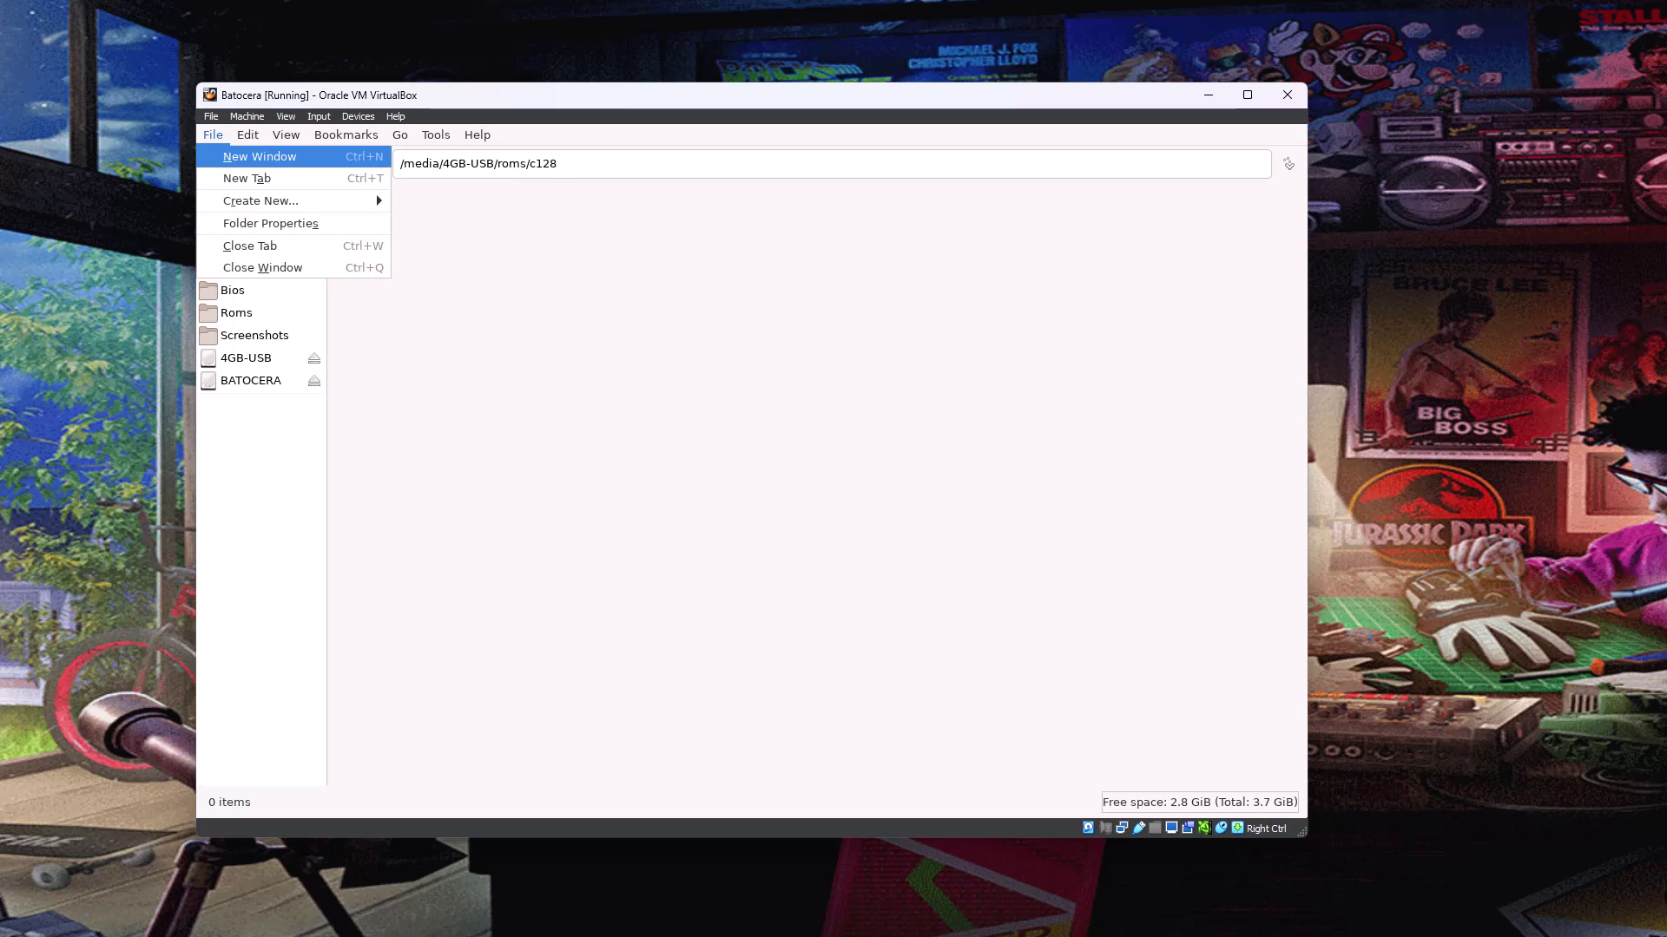
key("Down")
key("Down")
key("Right")
key("Down")
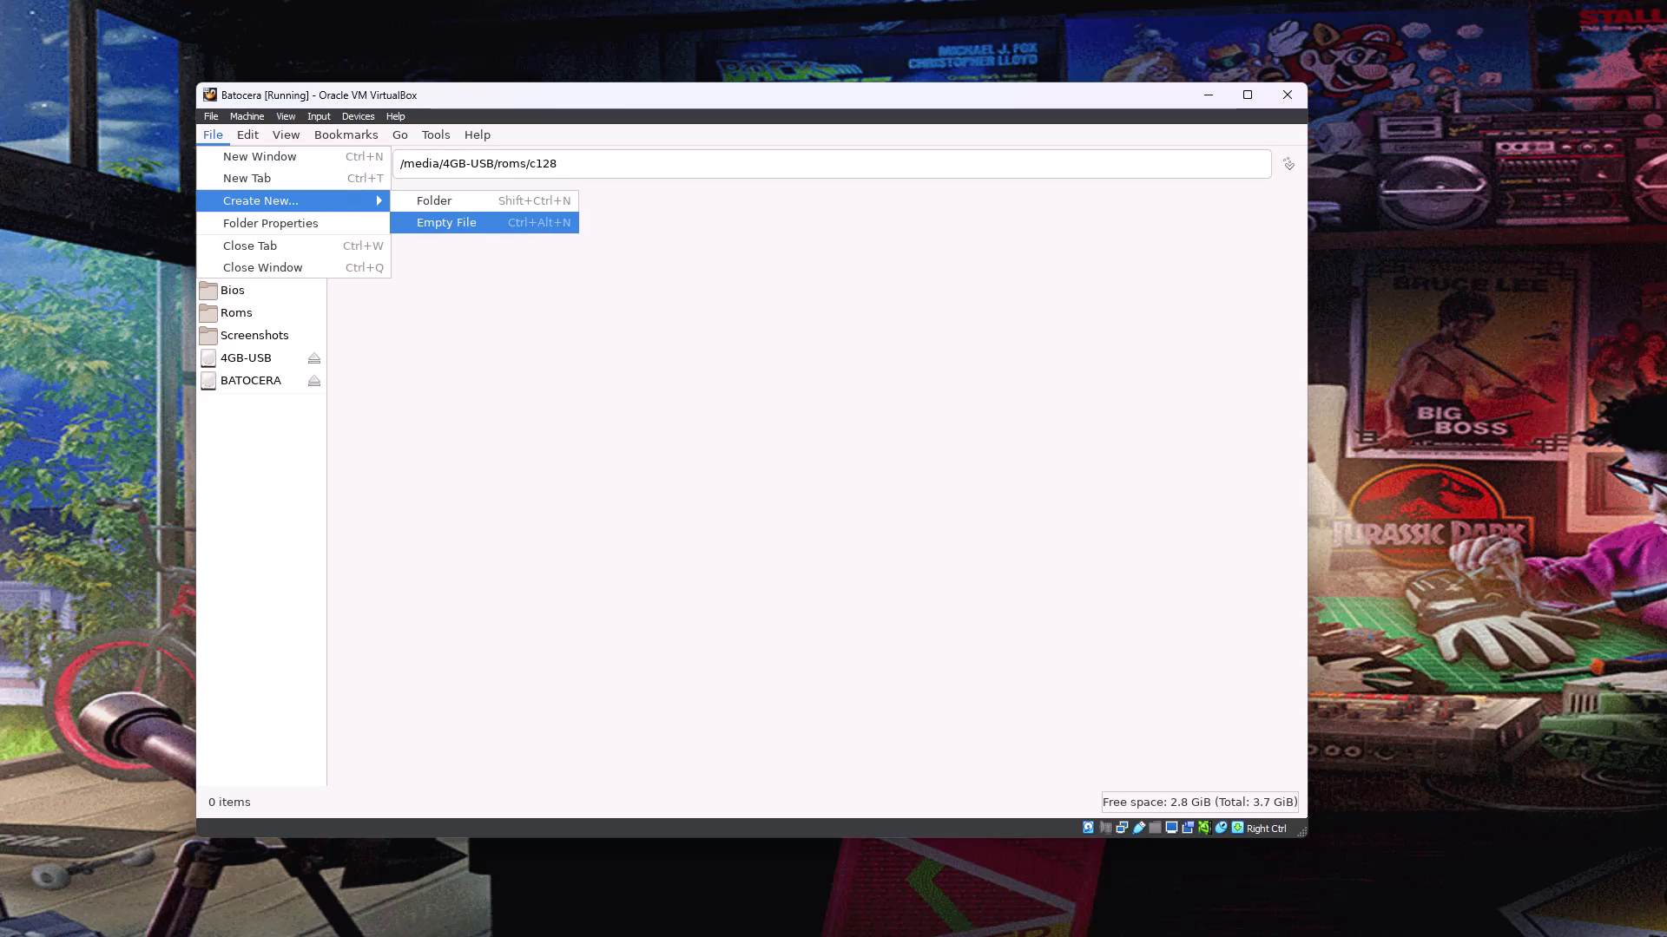
key("Return")
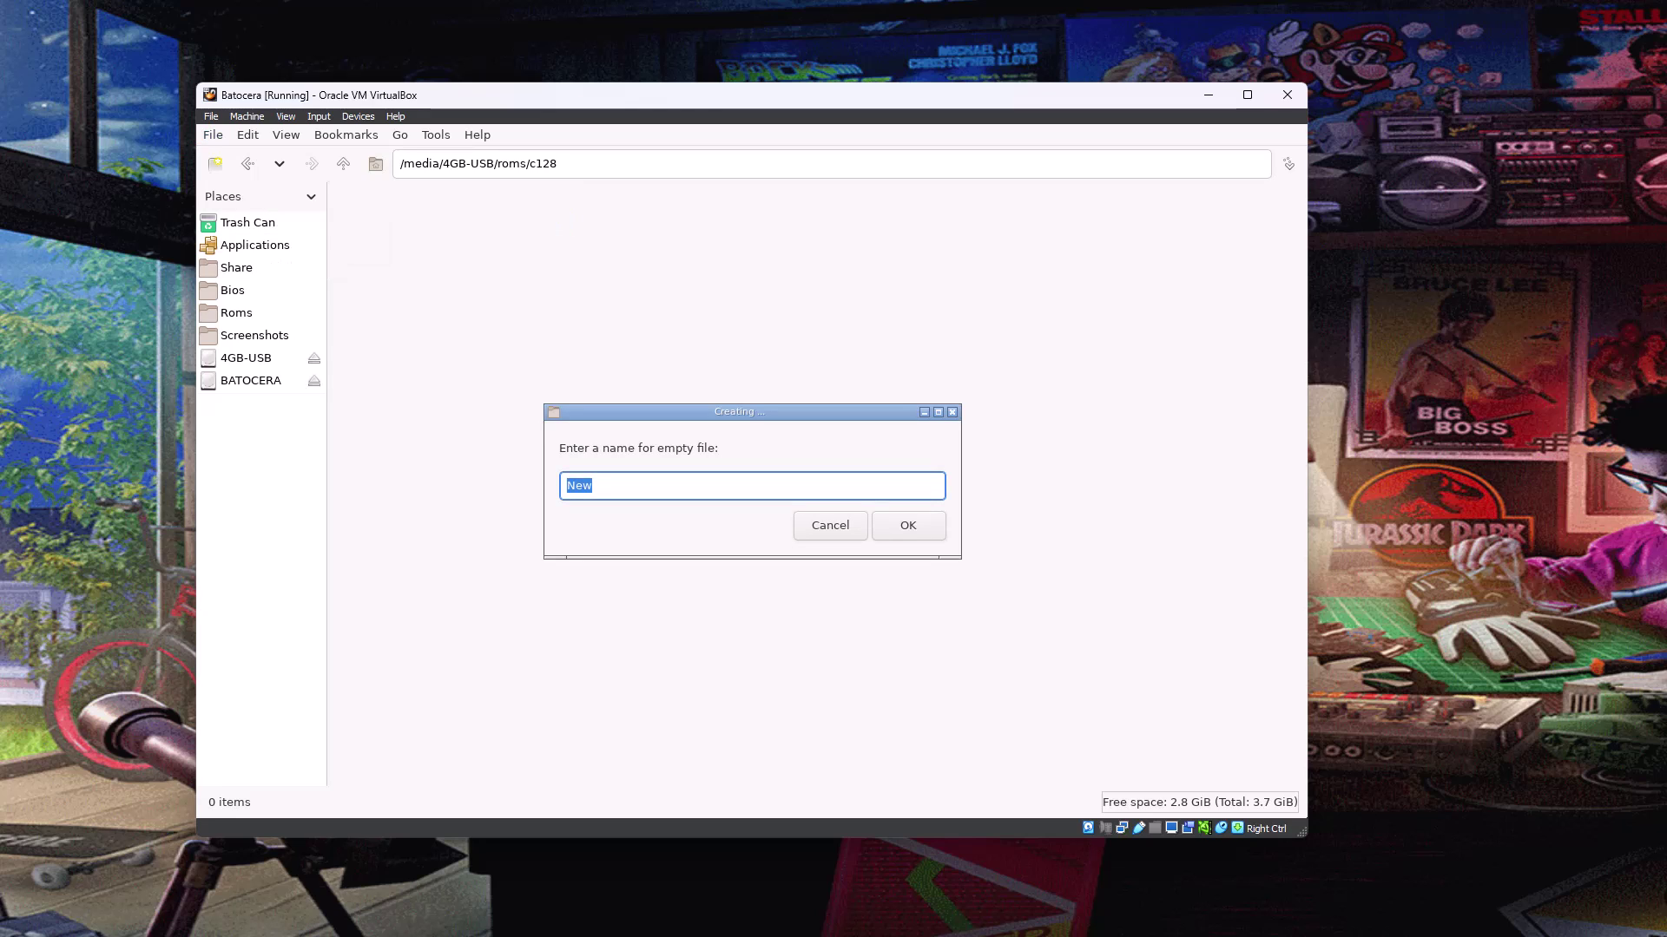
type("on USB")
key("Return")
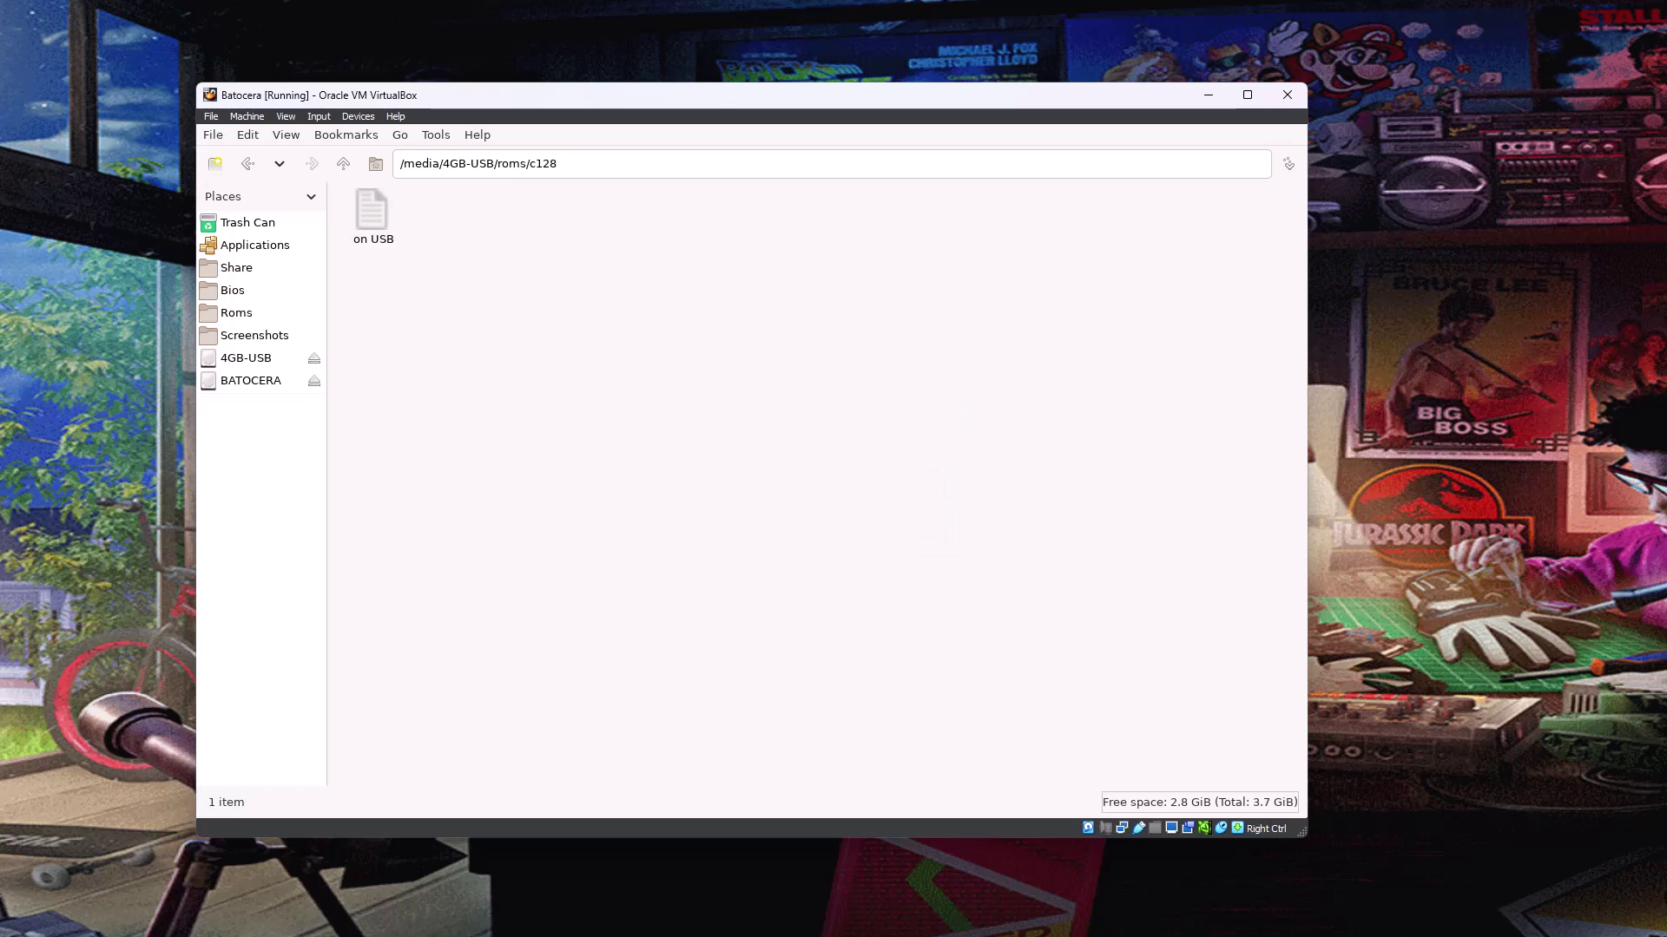
Step: Go to /userdata/roms and open the linked c128 folder to check for the "on USB" file
key("Tab")
key("Tab")
key("Up")
key("Up")
key("Return")
key("Tab")
key("Down")
key("Down")
key("Right")
key("Right")
key("Right")
key("Right")
key("Right")
key("Right")
key("Return")
left_click(371, 217)
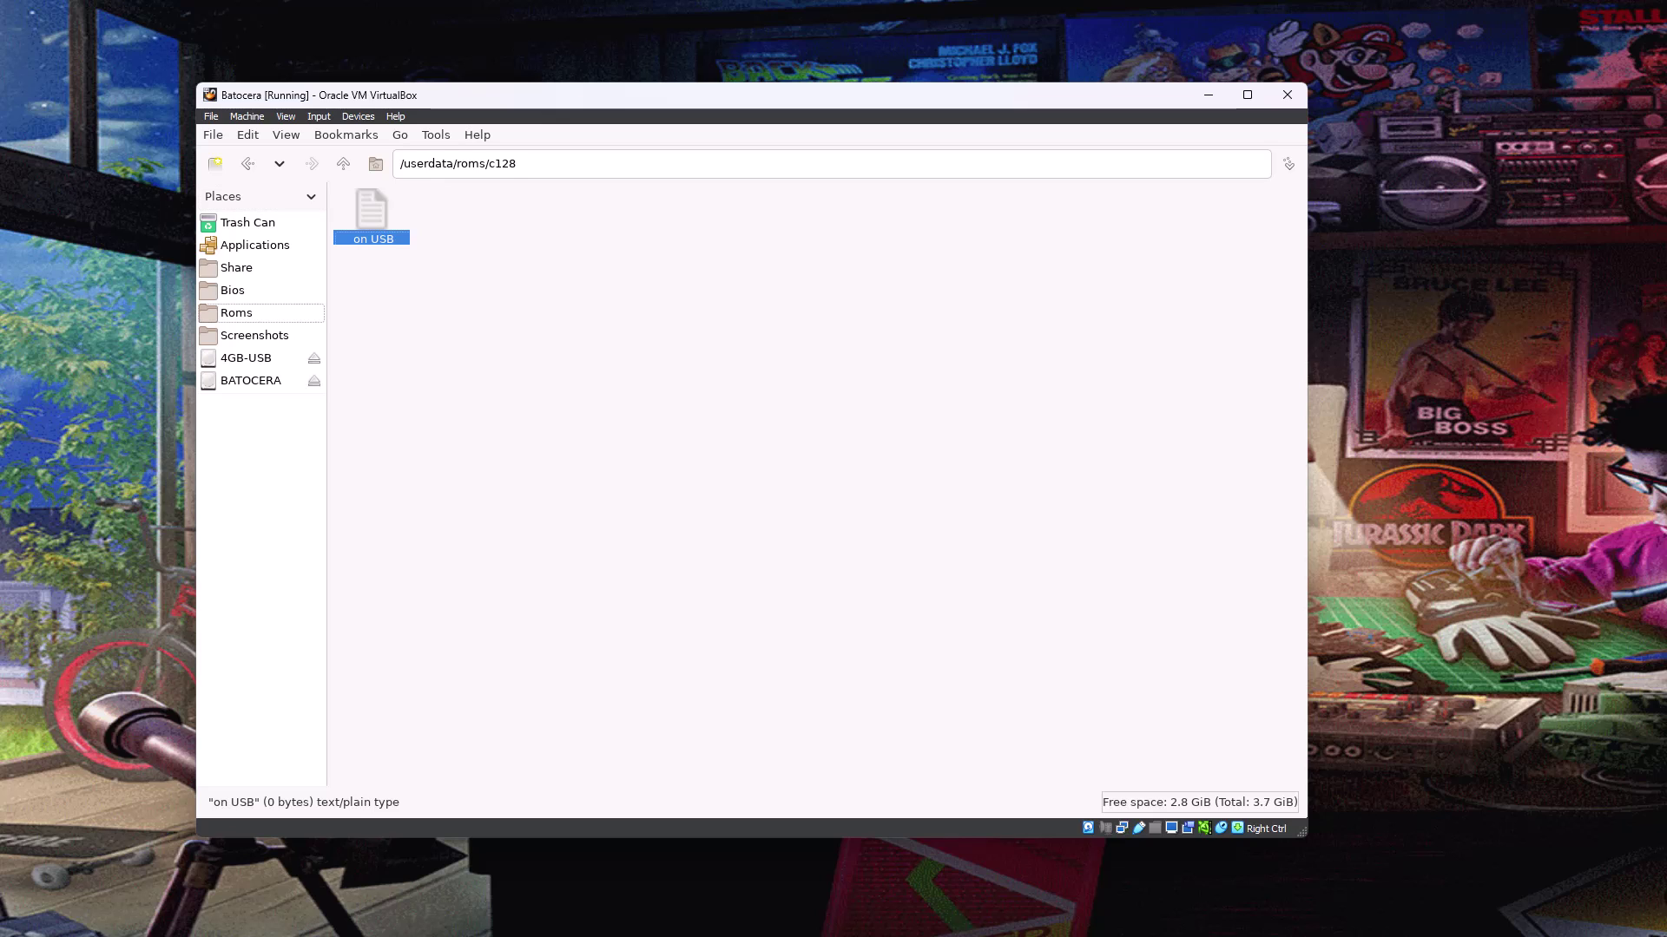
Step: Return to /userdata/roms and view the c128 link's properties to check its target, closing them without changes
left_click(236, 312)
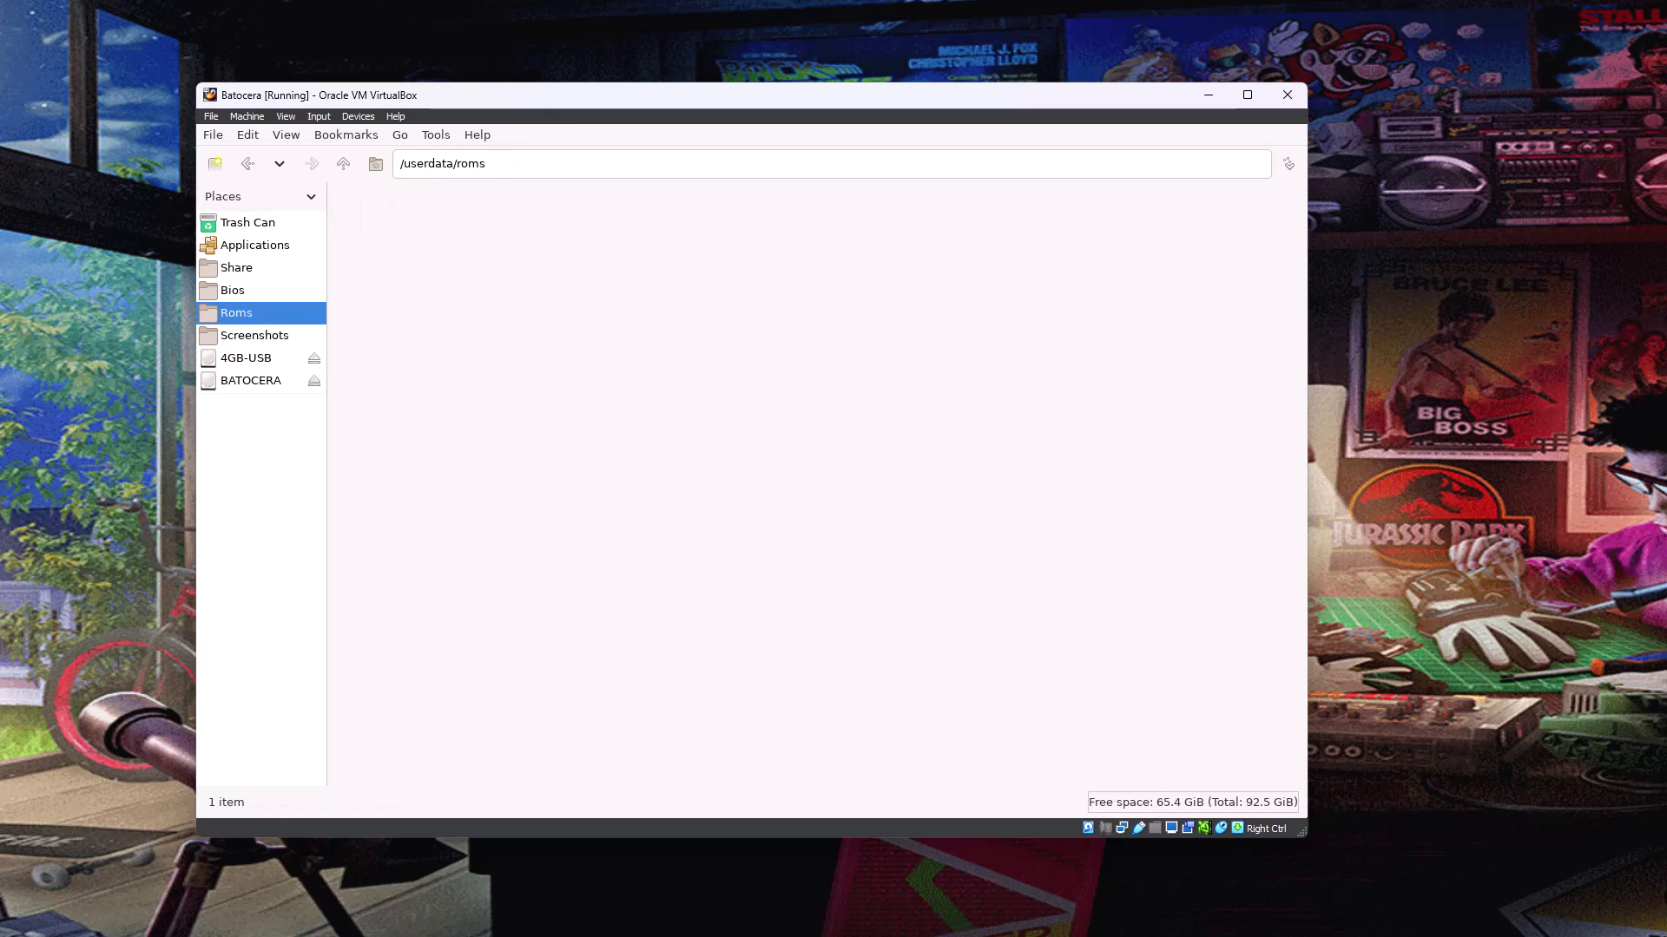
key("Down")
key("Down")
key("Down")
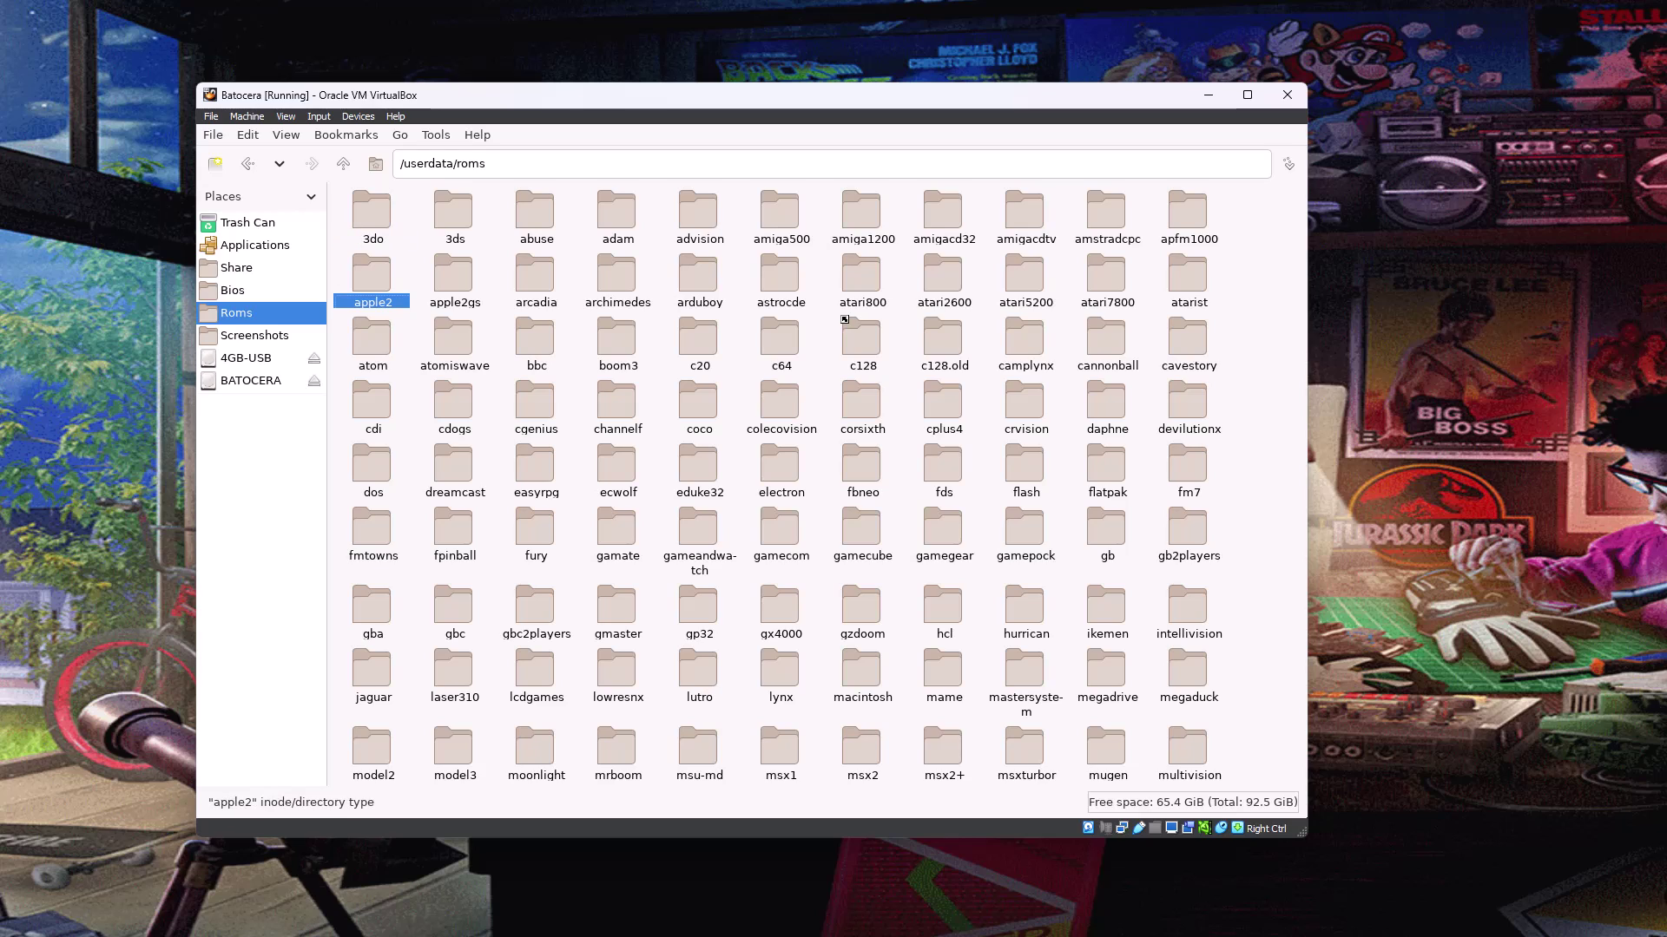
key("Right")
key("Right")
key("Right")
key("Right")
key("Right")
key("Right")
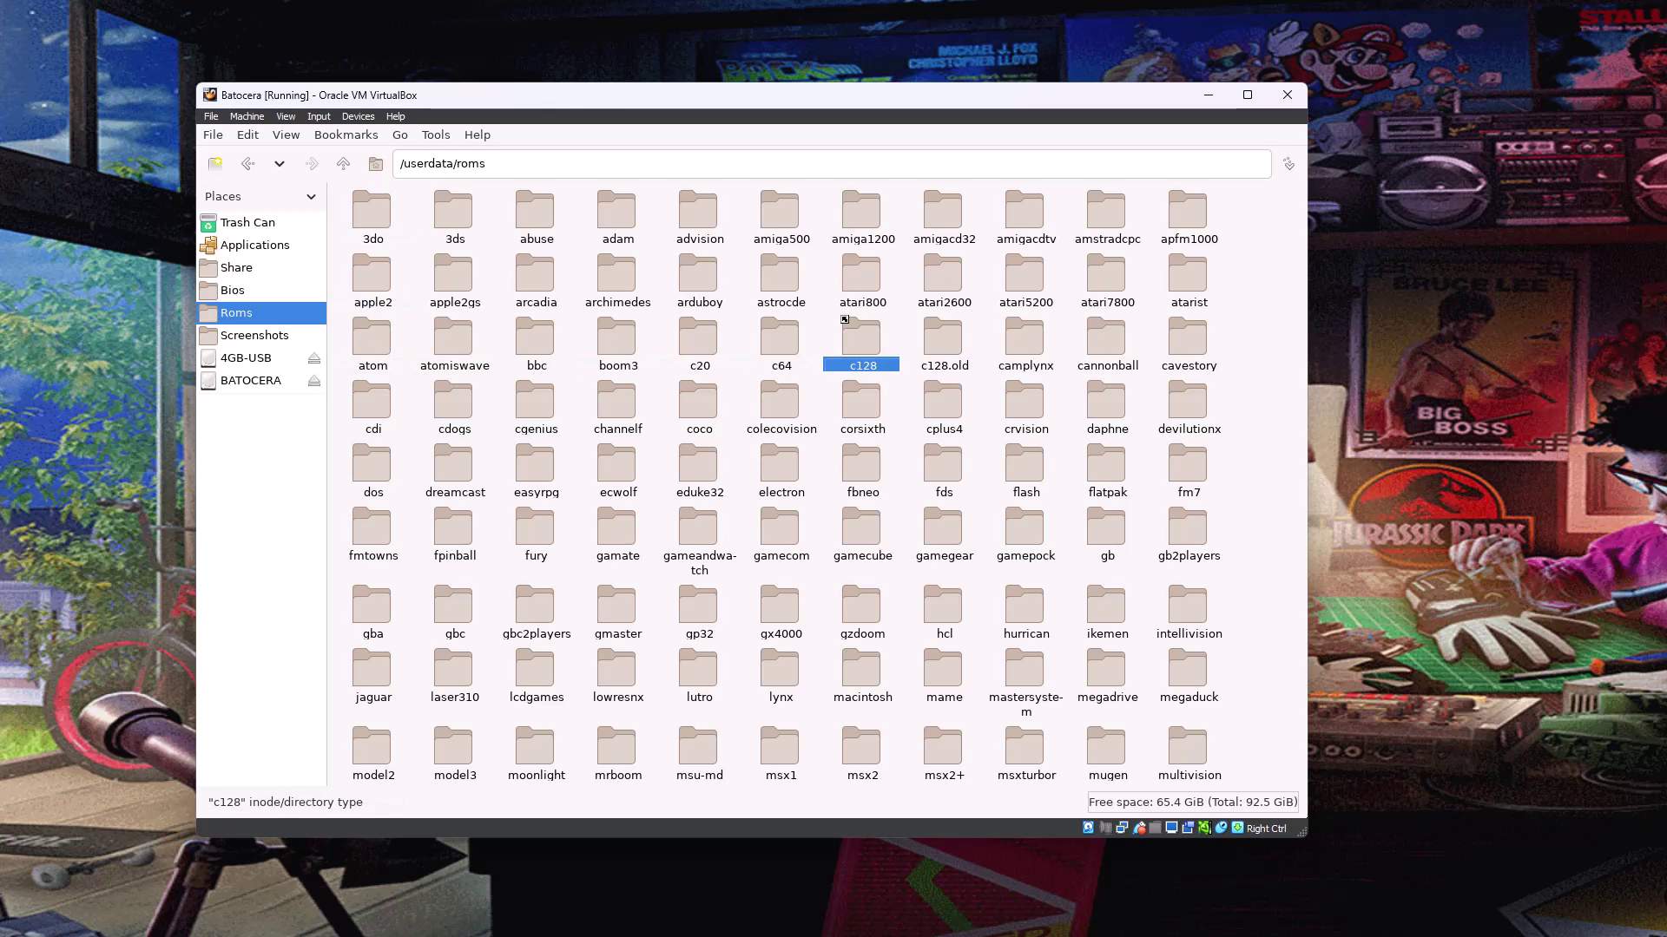
key("alt+f")
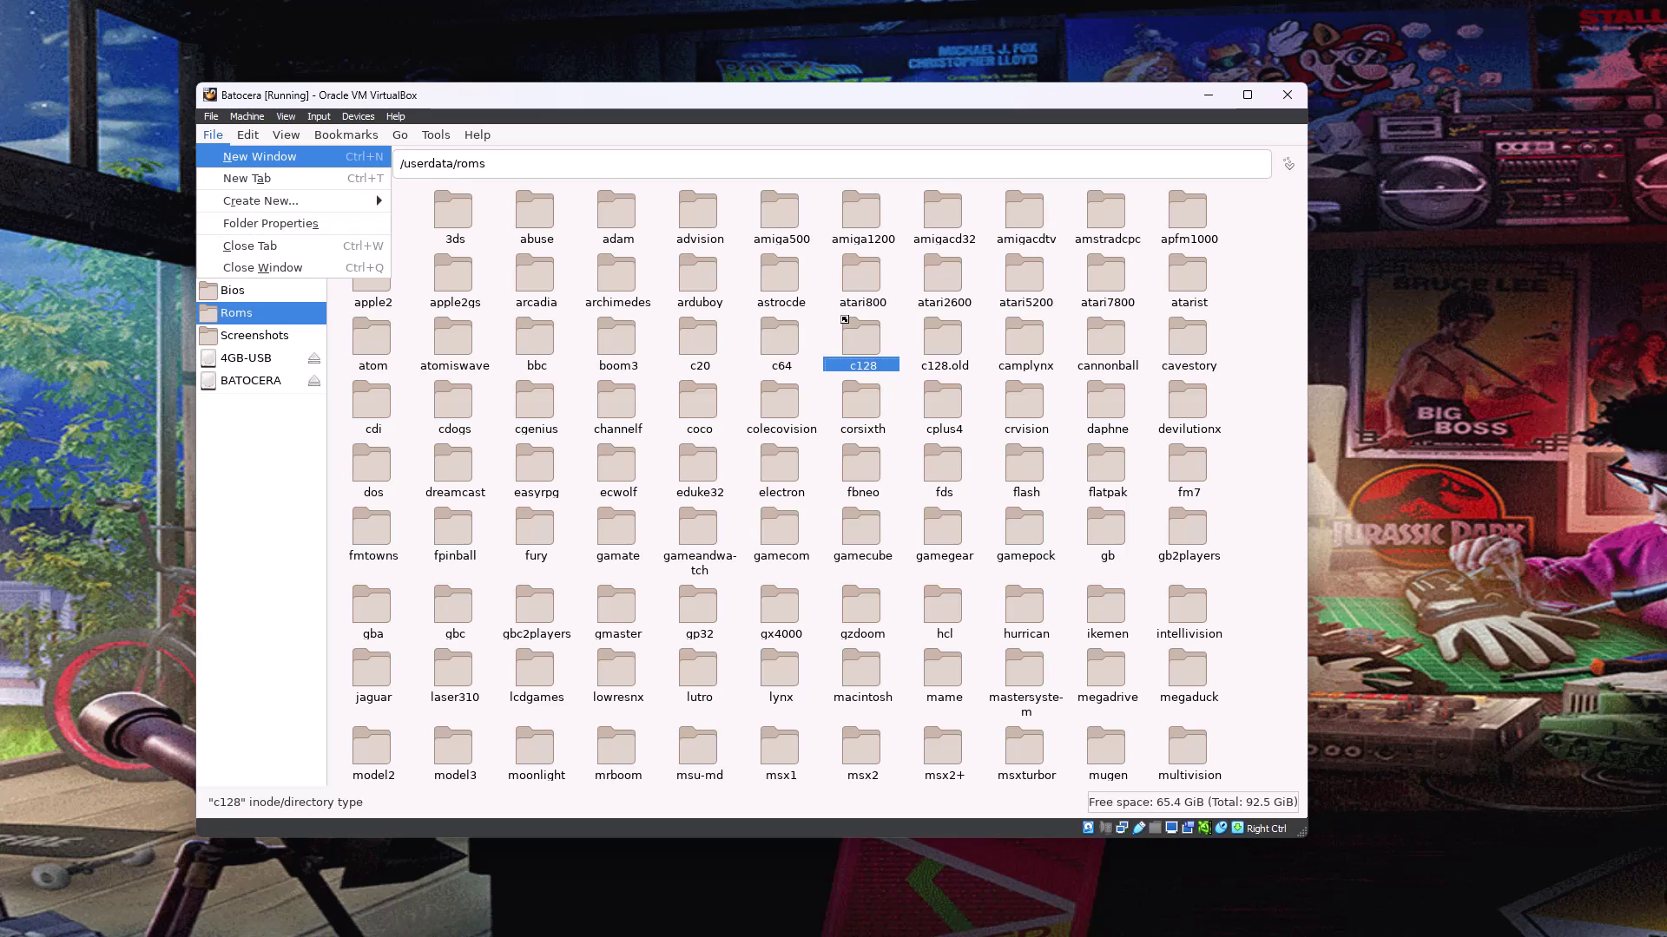
key("Right")
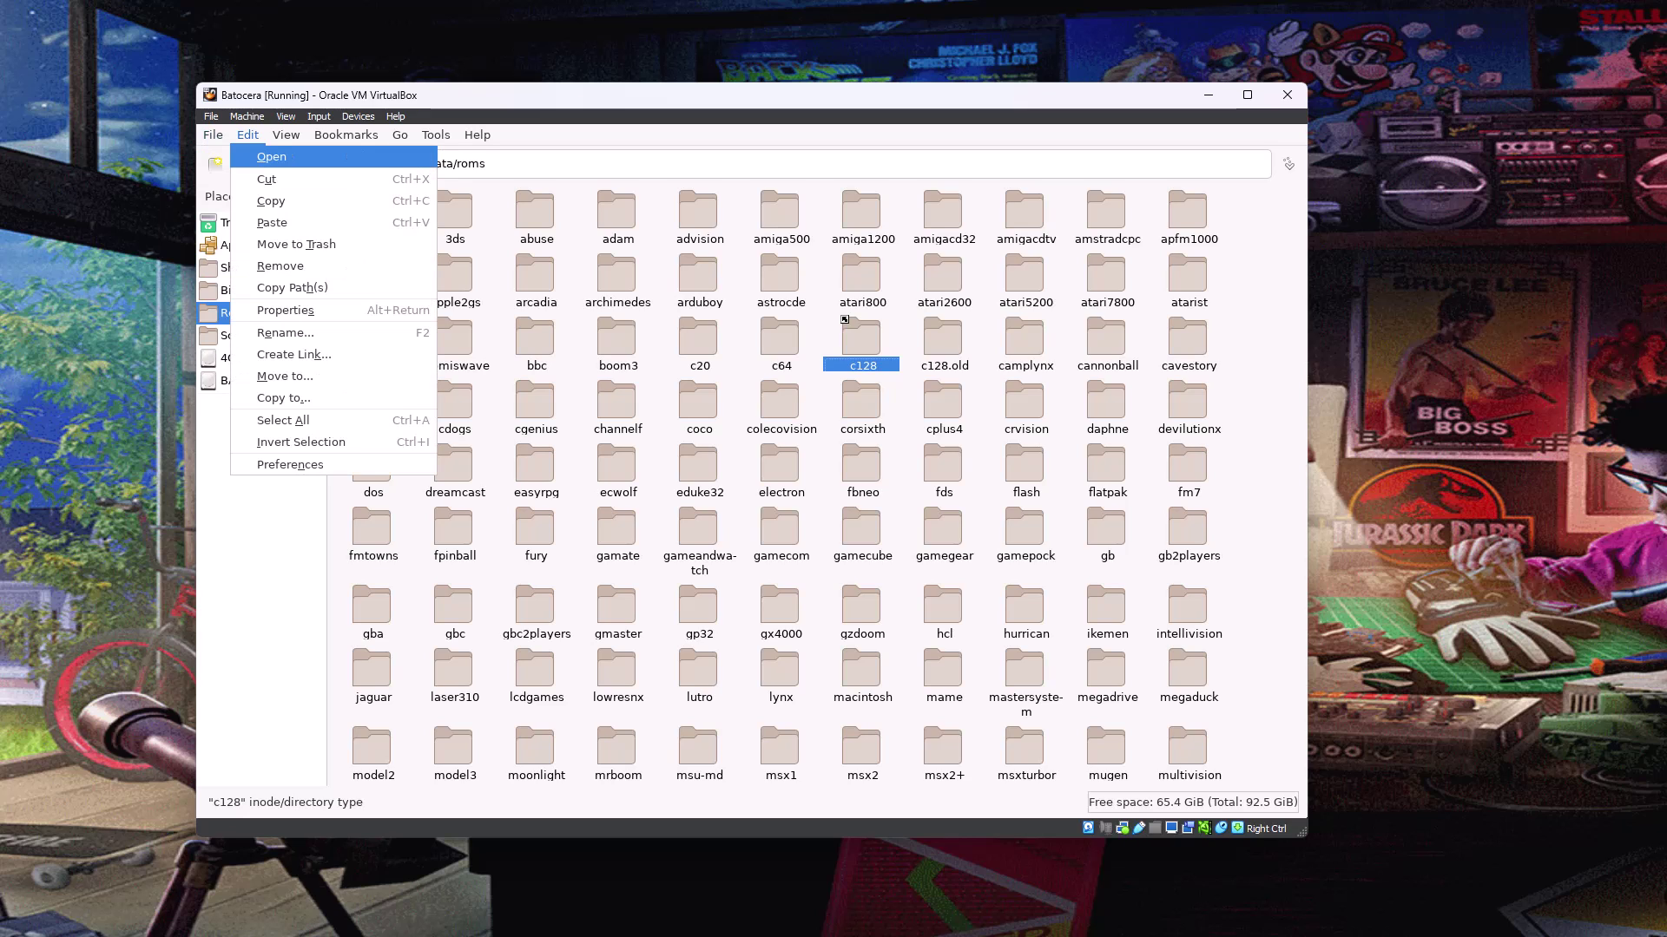
key("Up")
key("Up")
key("Up")
key("Up")
key("Up")
key("Up")
key("Up")
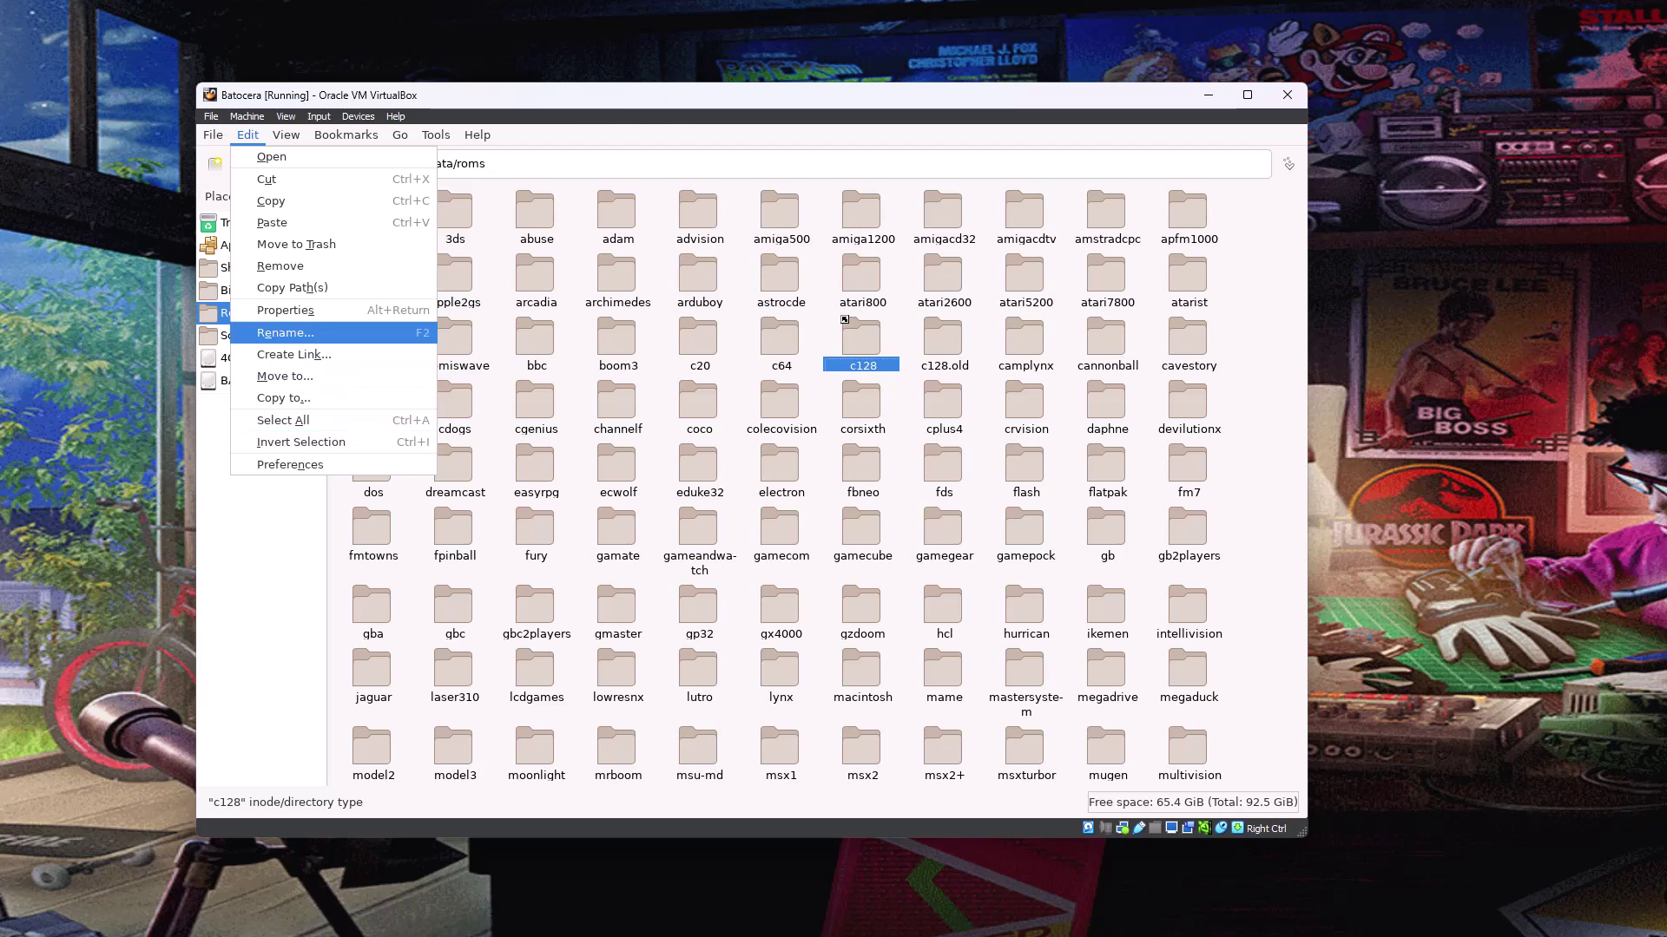
key("Up")
key("Return")
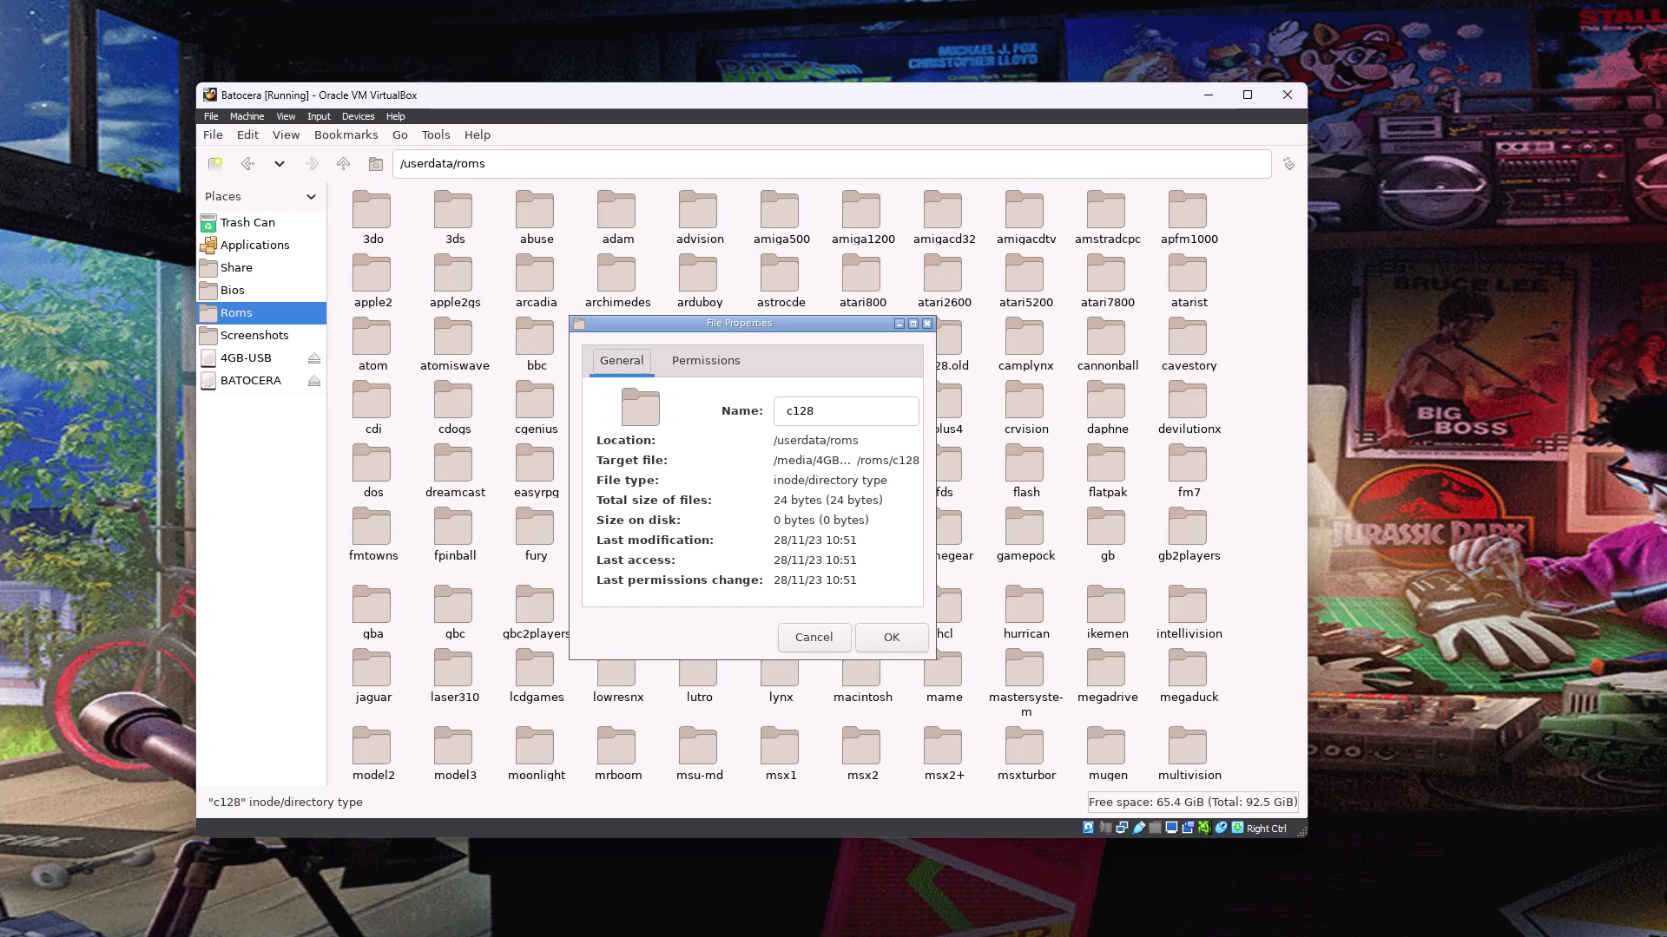
key("Escape")
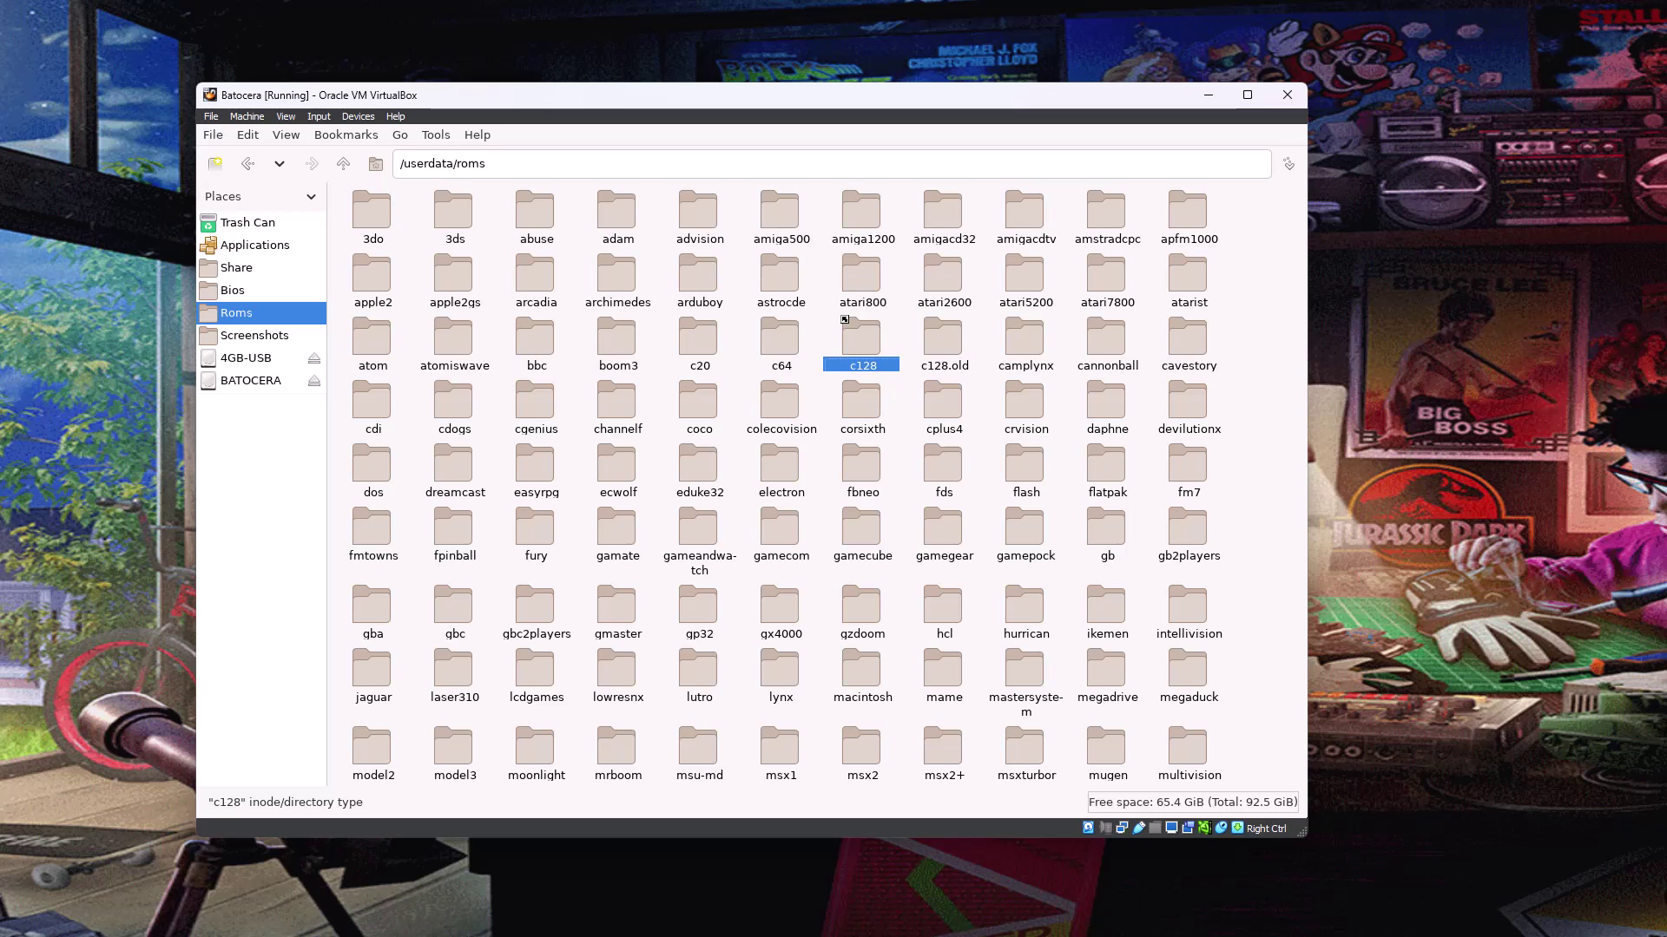
Step: Move the c128 link in /userdata/roms to the trash can
key("Right")
key("Left")
key("Delete")
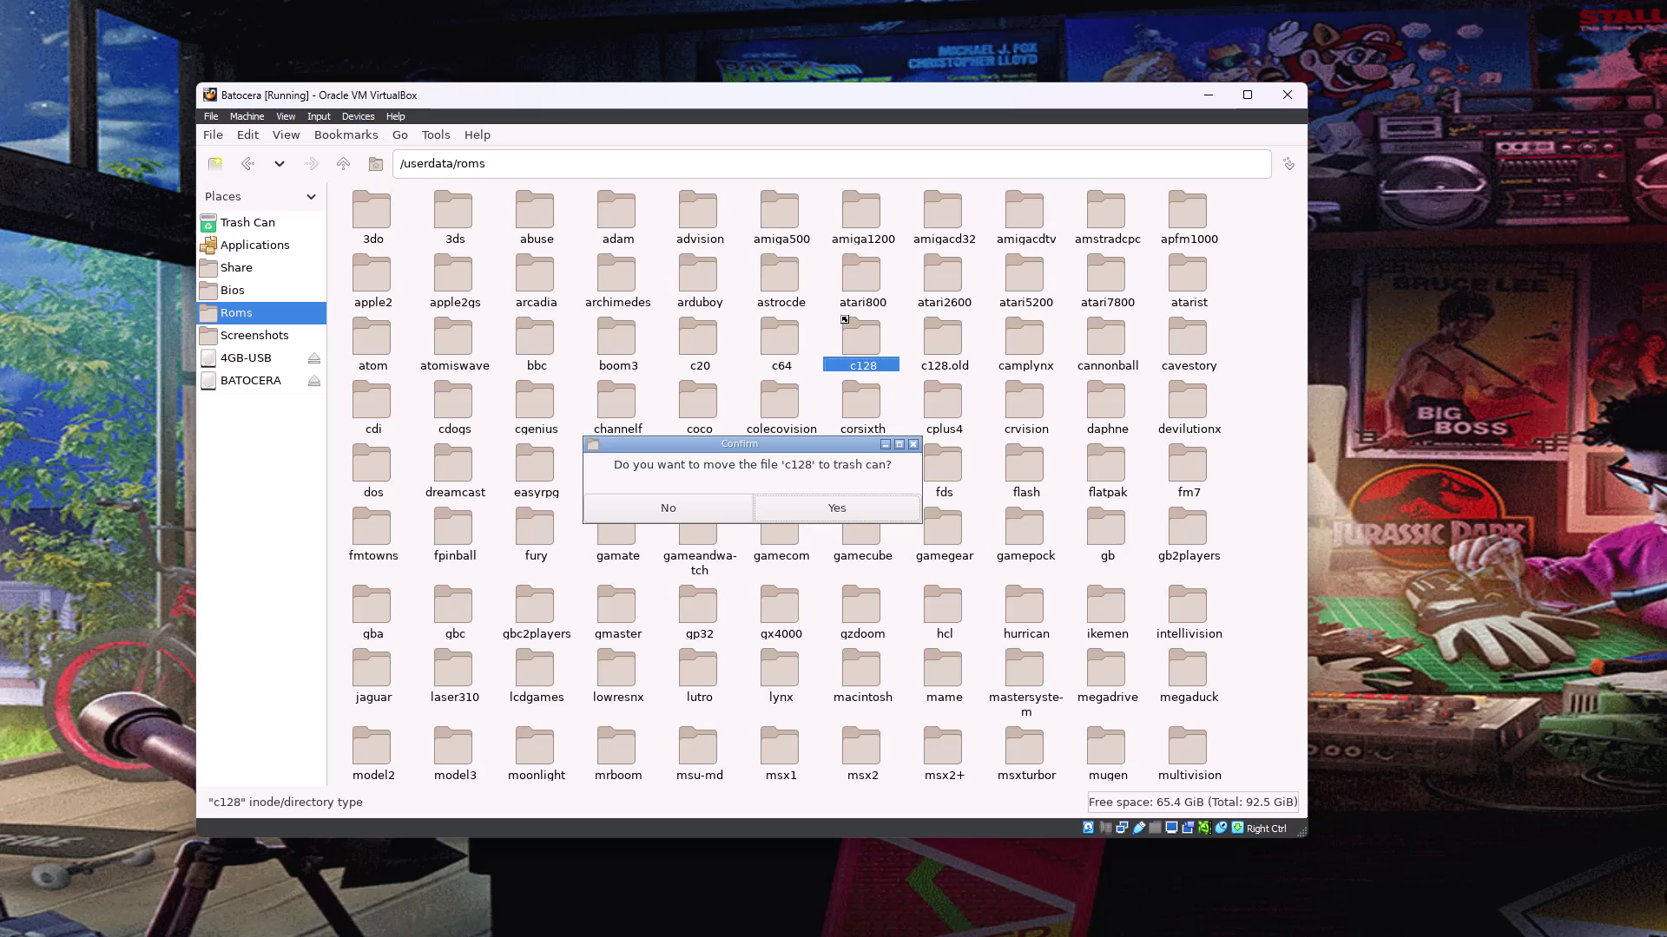
key("Return")
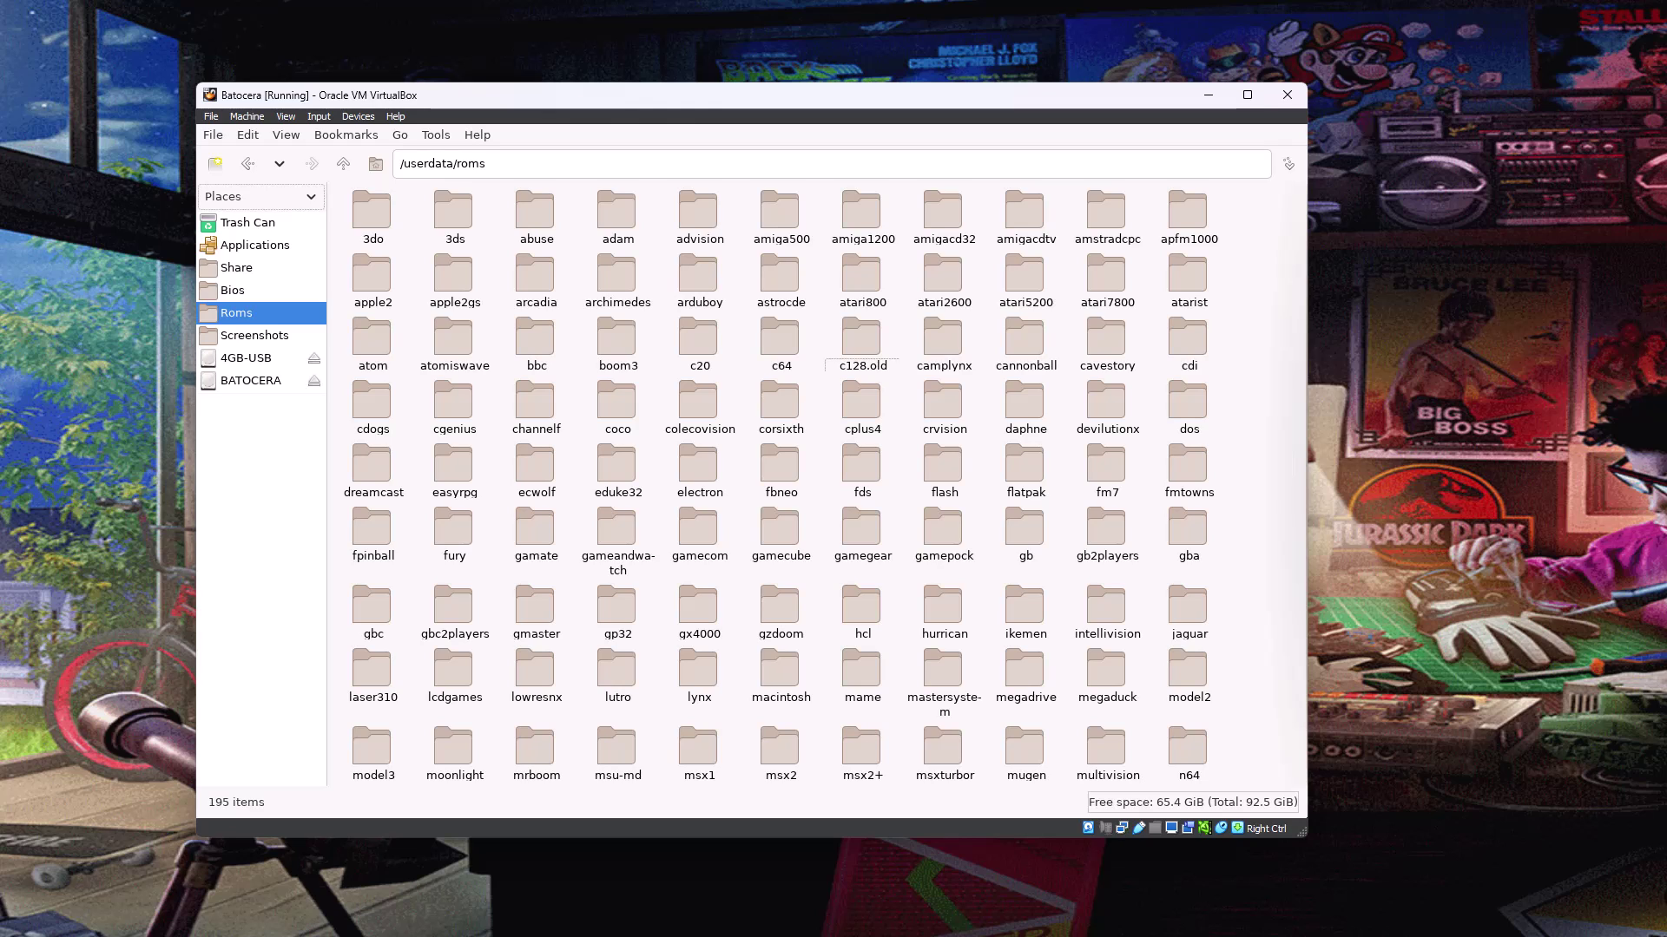
Step: Open the c128 folder inside the 4GB-USB drive's roms folder to check whether its file is still there
left_click(254, 336)
left_click(246, 357)
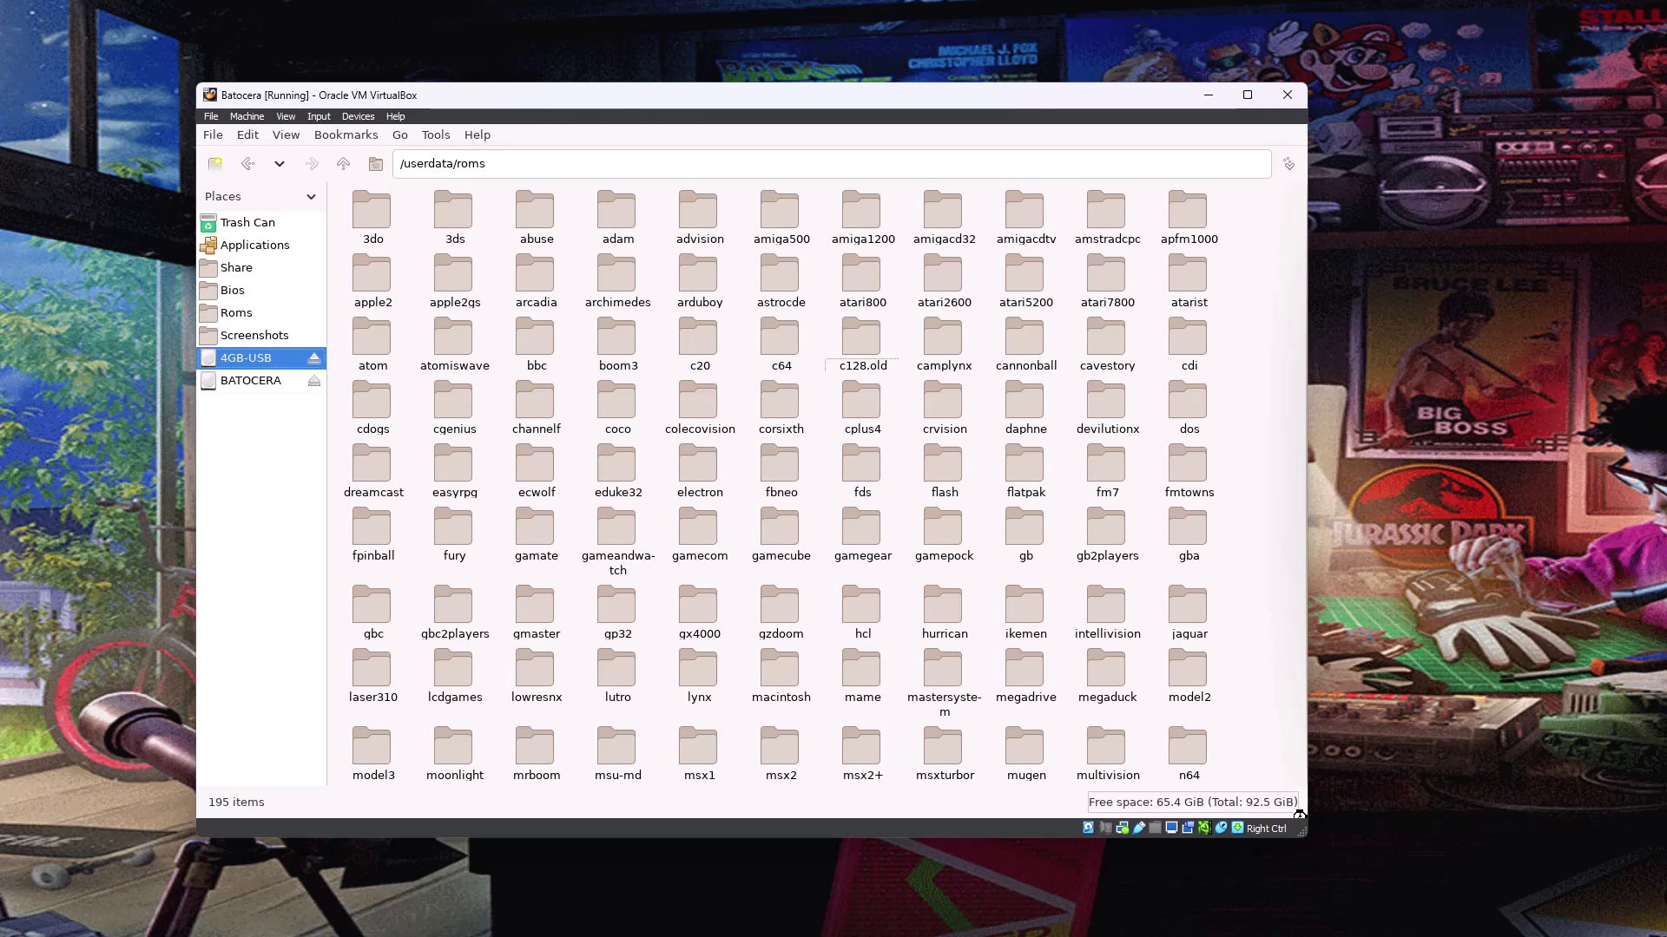
left_click(373, 239)
double_click(373, 227)
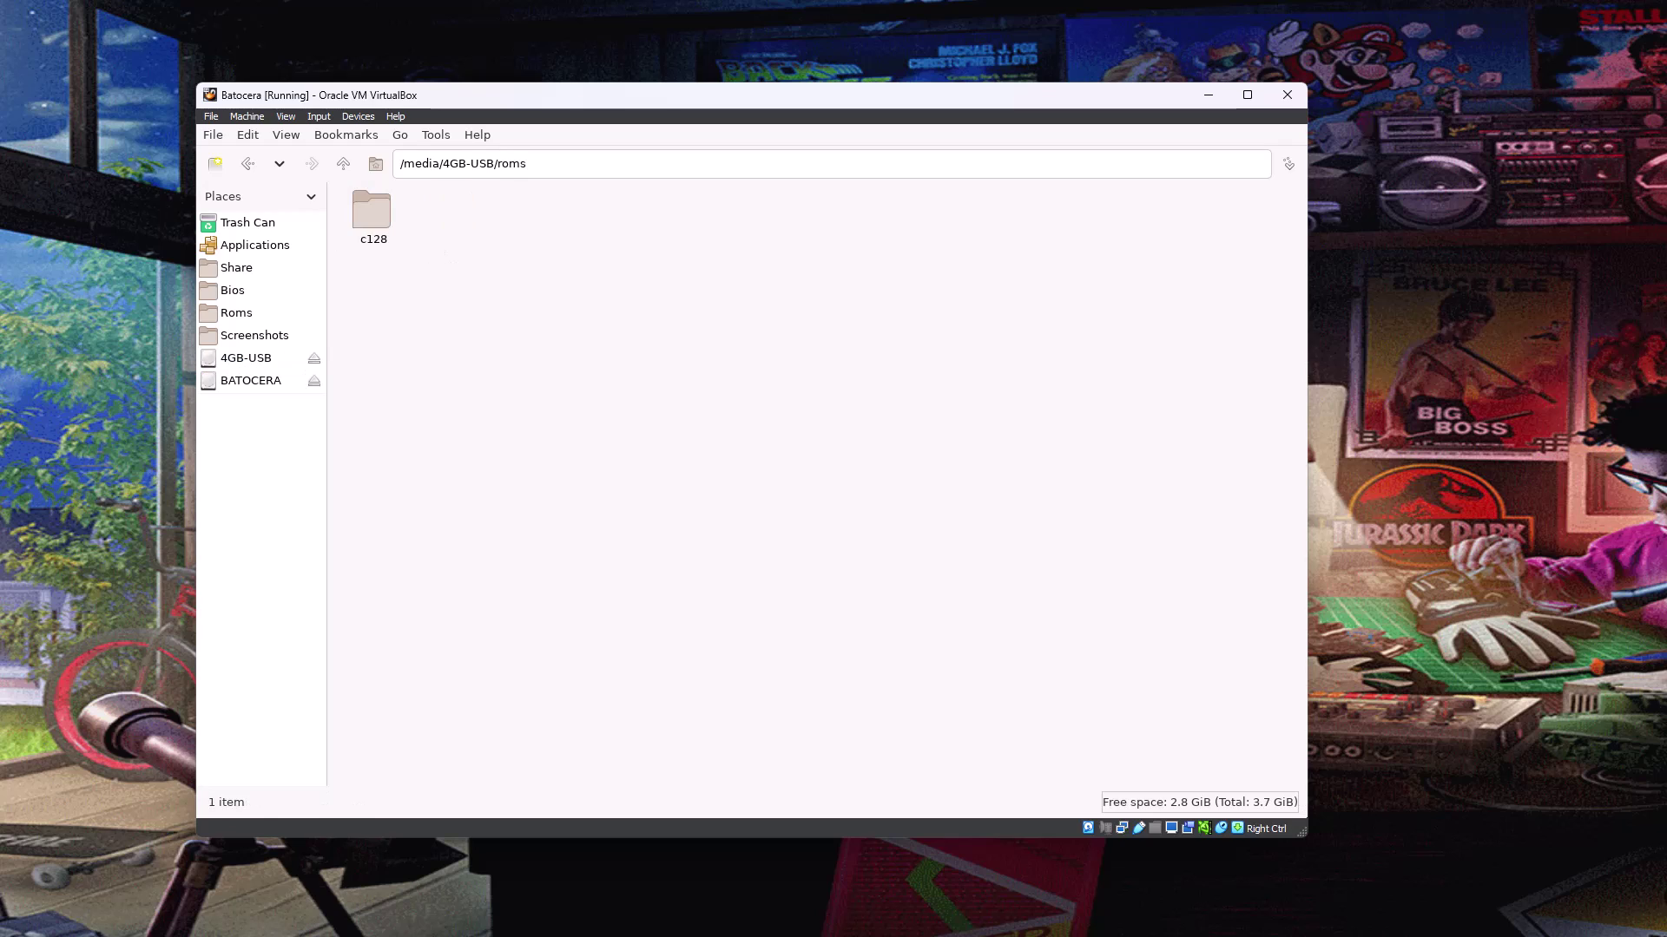
left_click(373, 227)
double_click(373, 227)
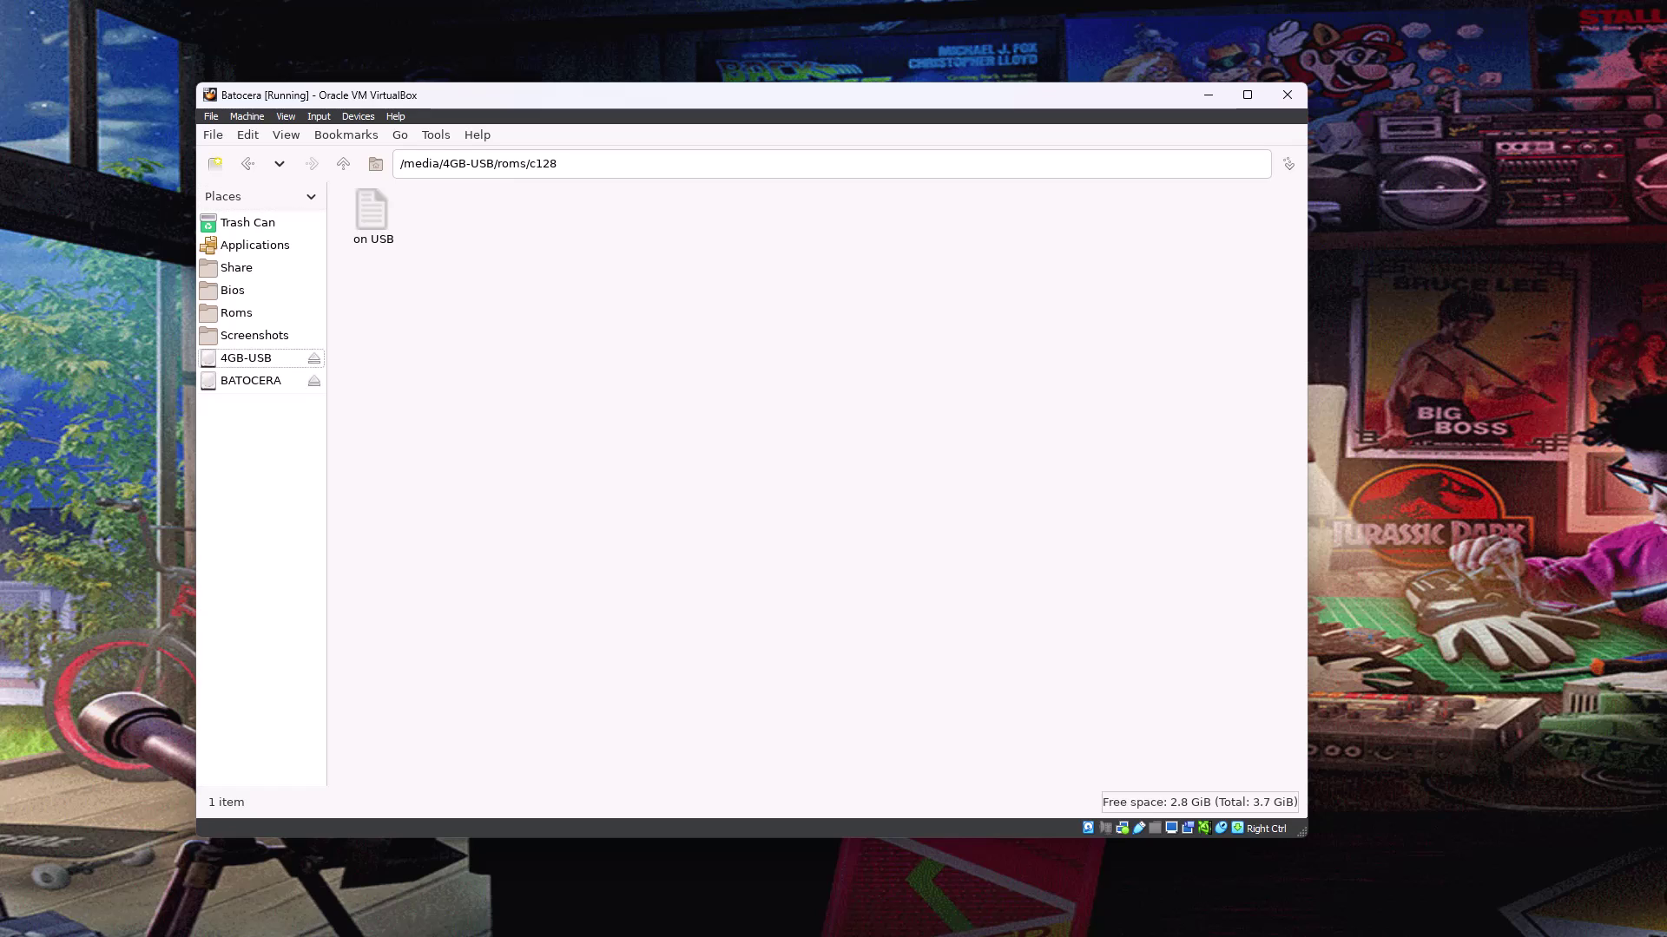
Step: Go back to /userdata/roms and rename the c128.old folder to c128#
left_click(246, 357)
key("Up")
key("Up")
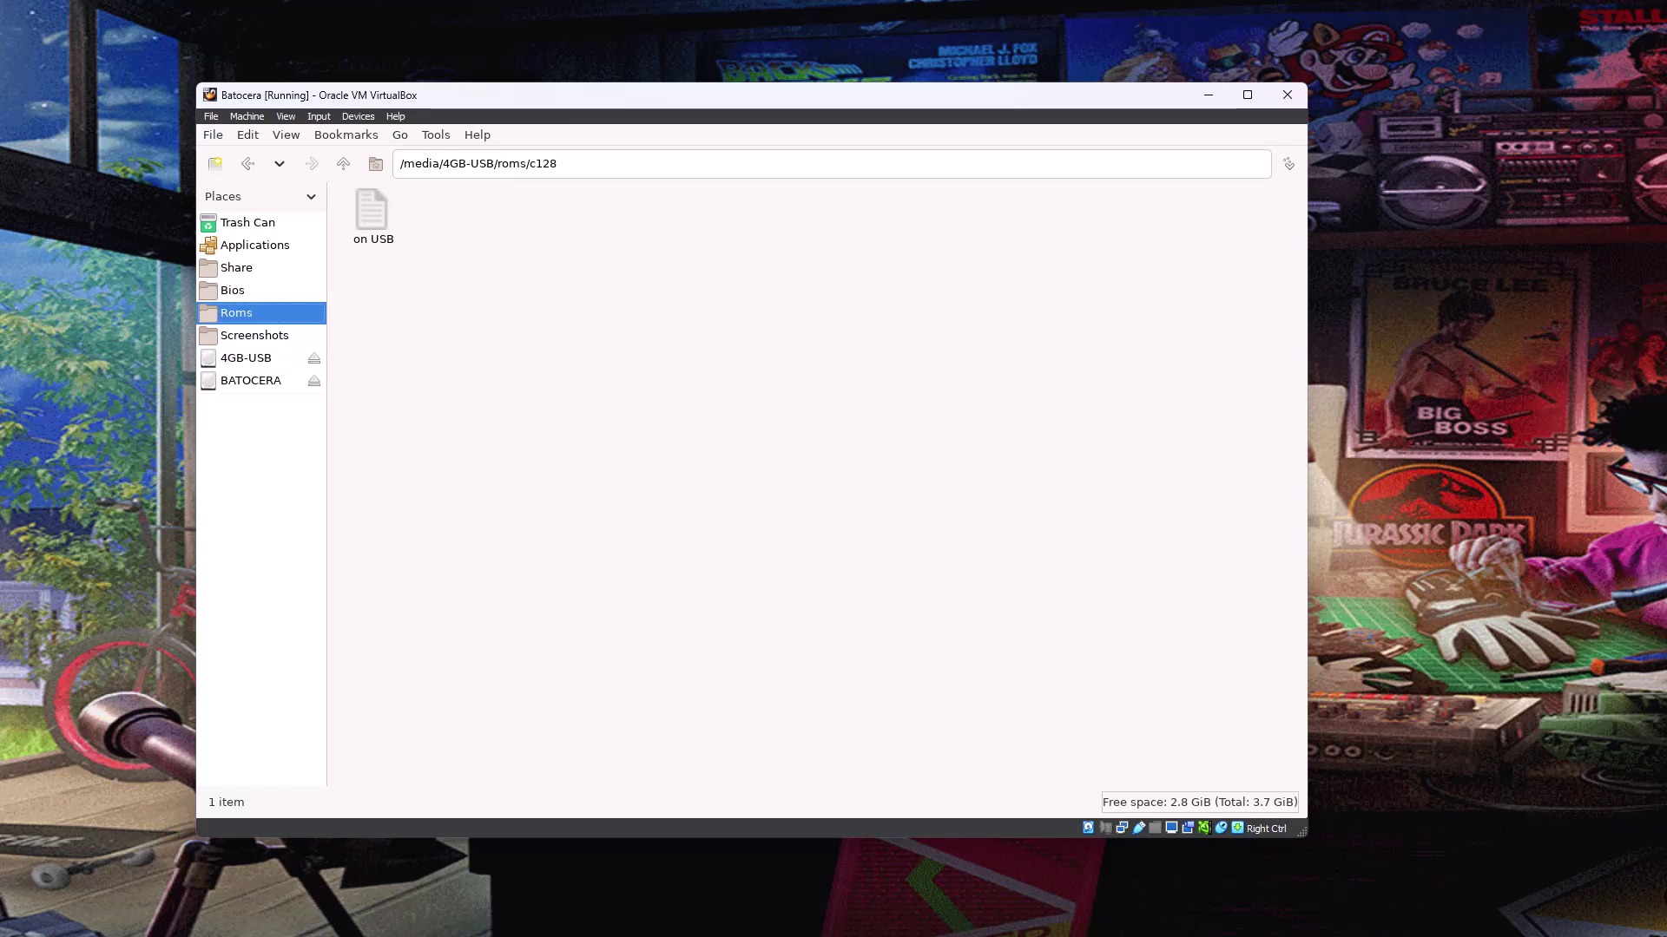
key("Return")
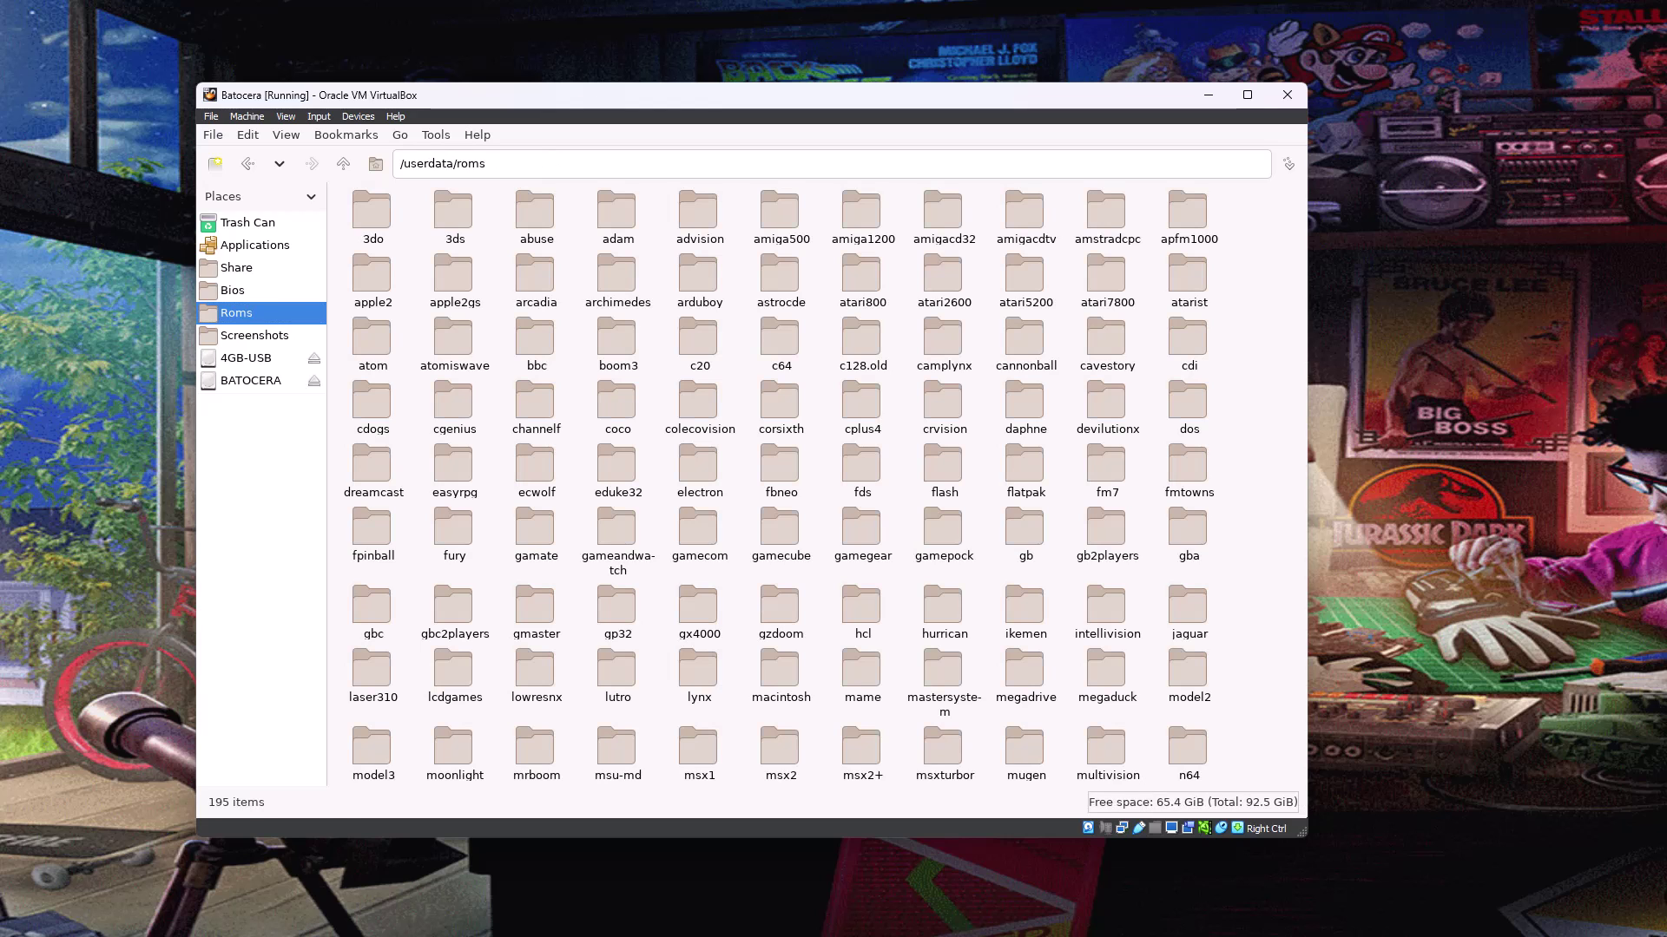
key("Down")
key("Down")
key("Right")
key("Right")
key("Right")
key("Right")
key("Right")
key("Right")
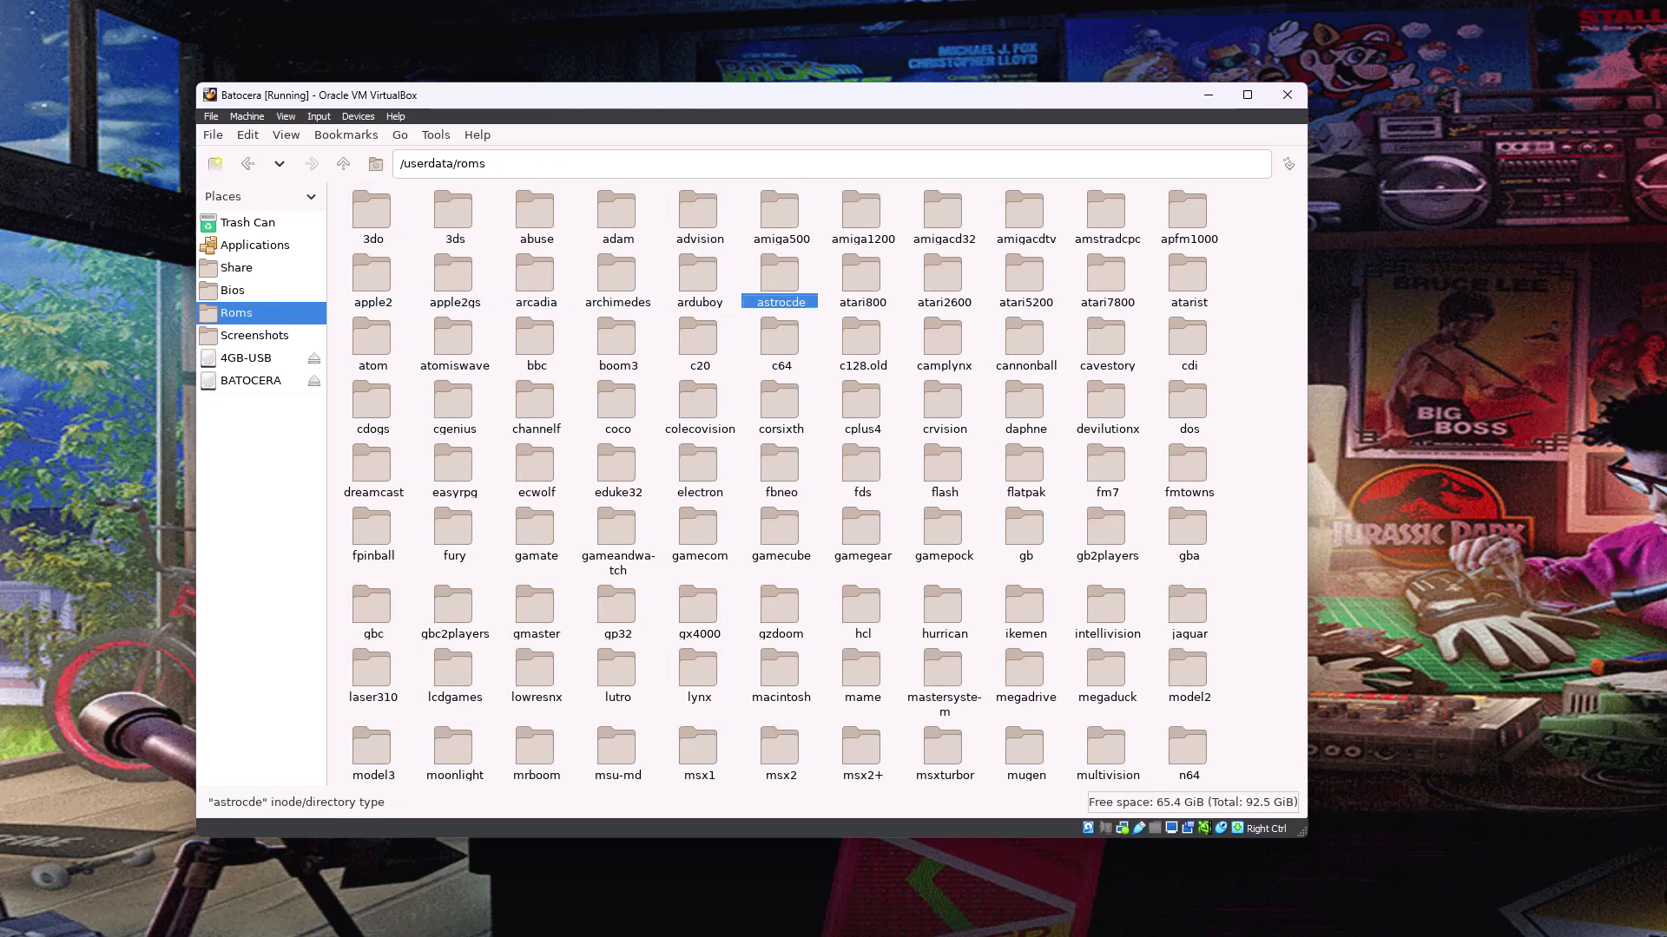
key("Down")
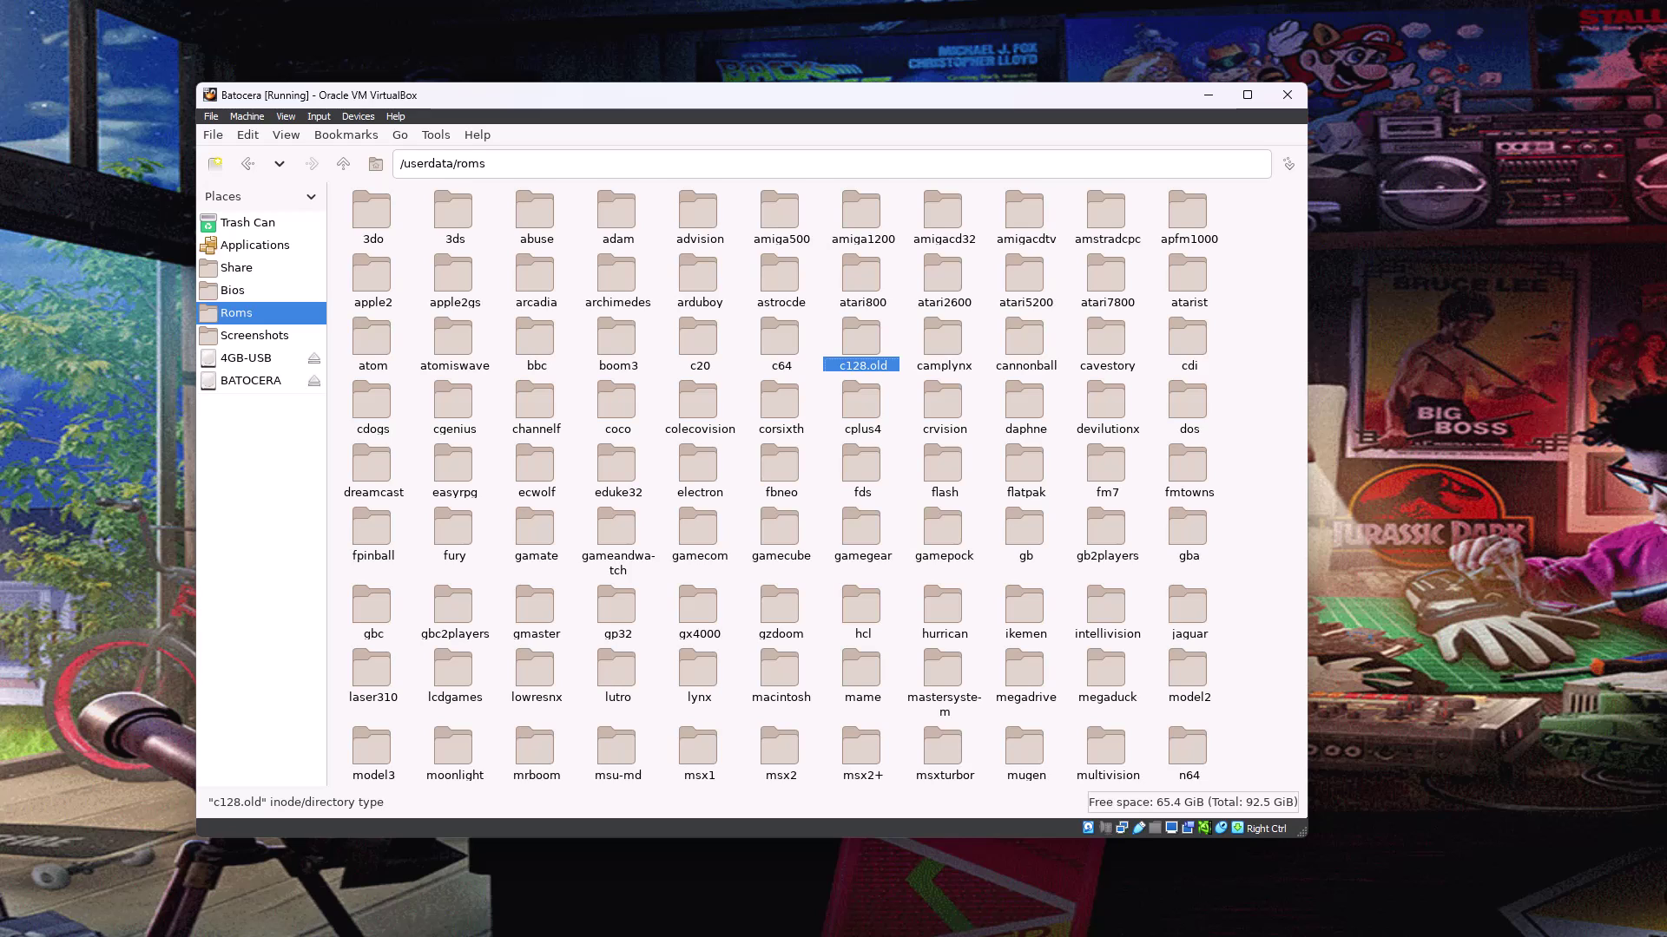
key("F2")
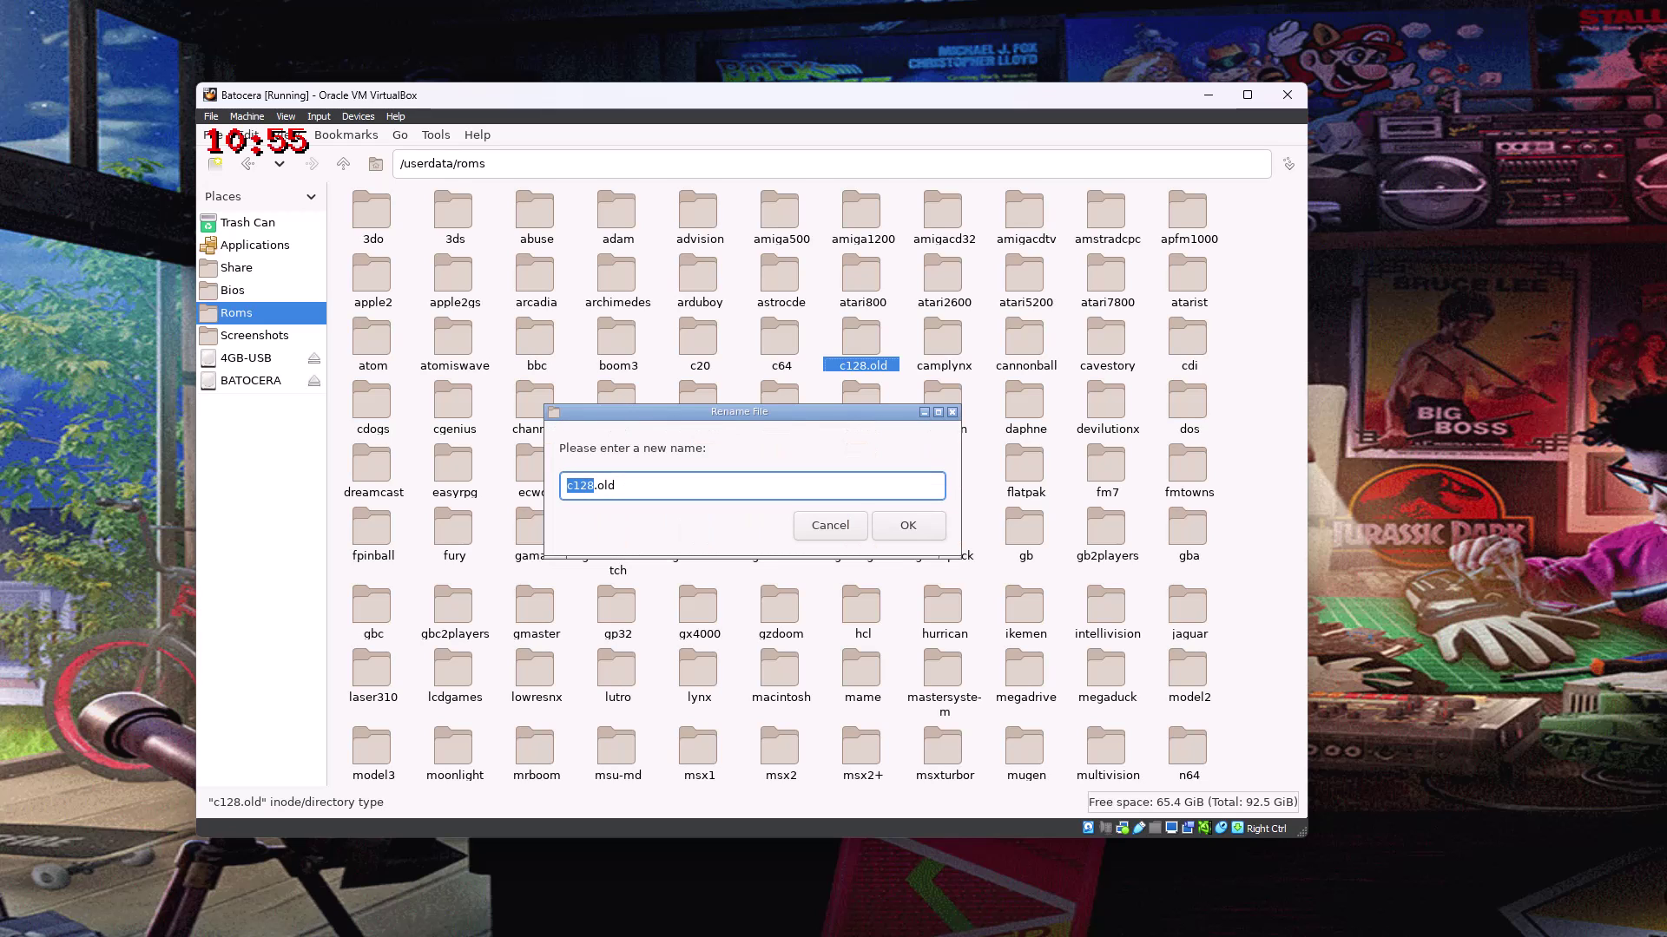
left_click(611, 485)
key("BackSpace")
key("BackSpace")
key("BackSpace")
key("BackSpace")
type("#")
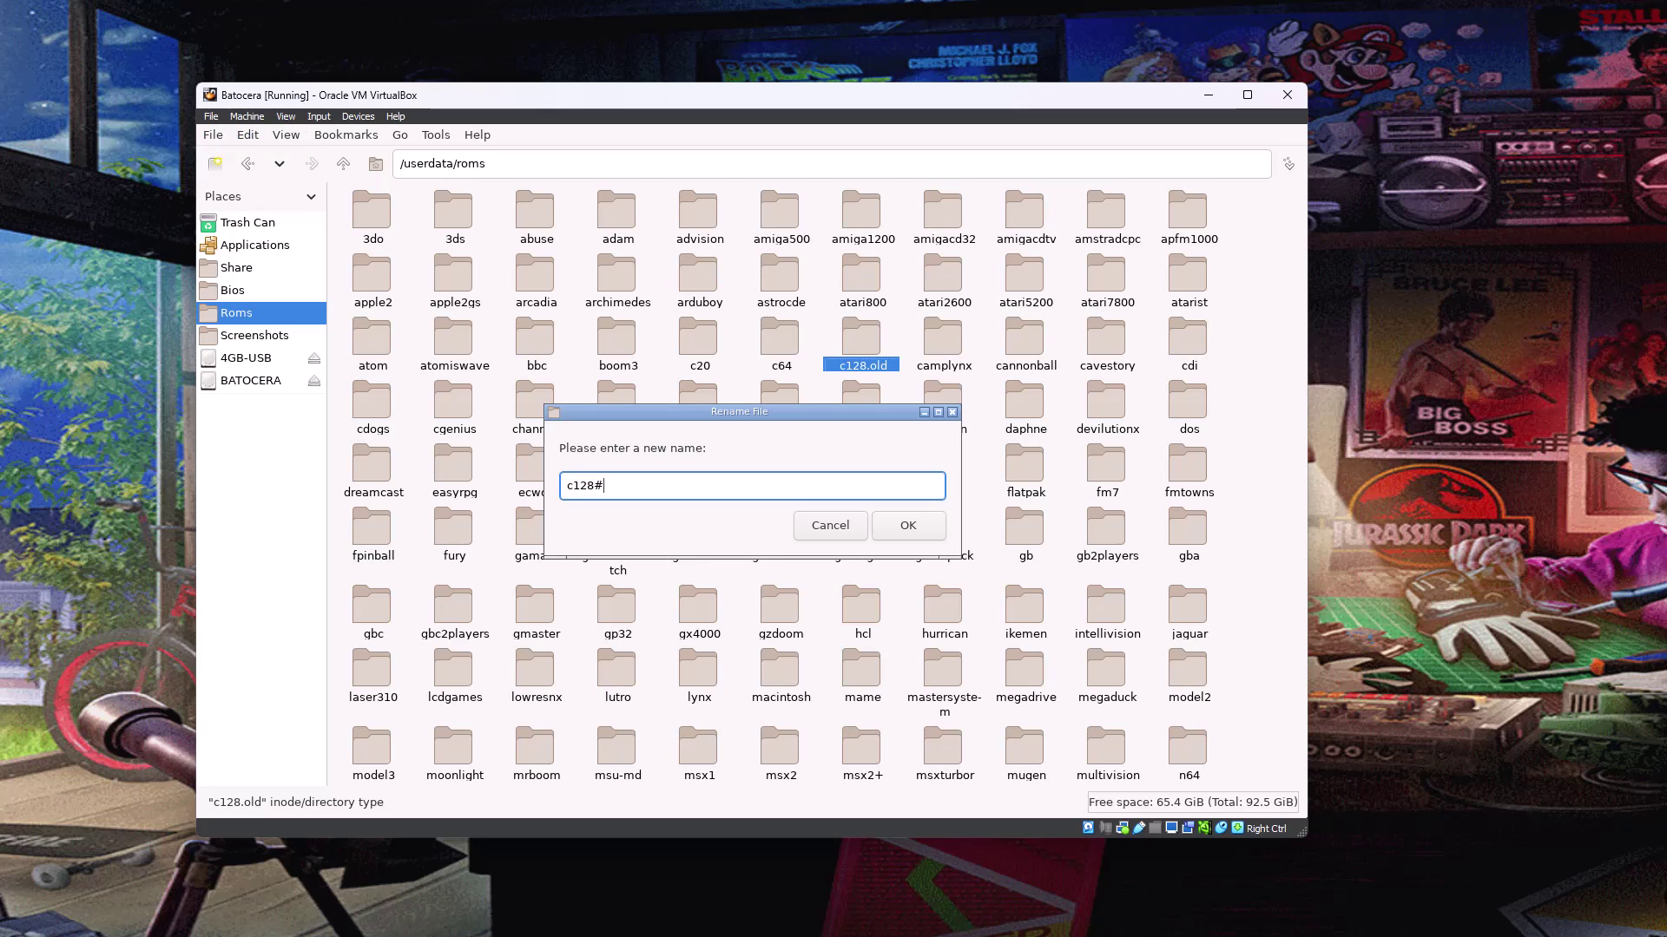
key("Return")
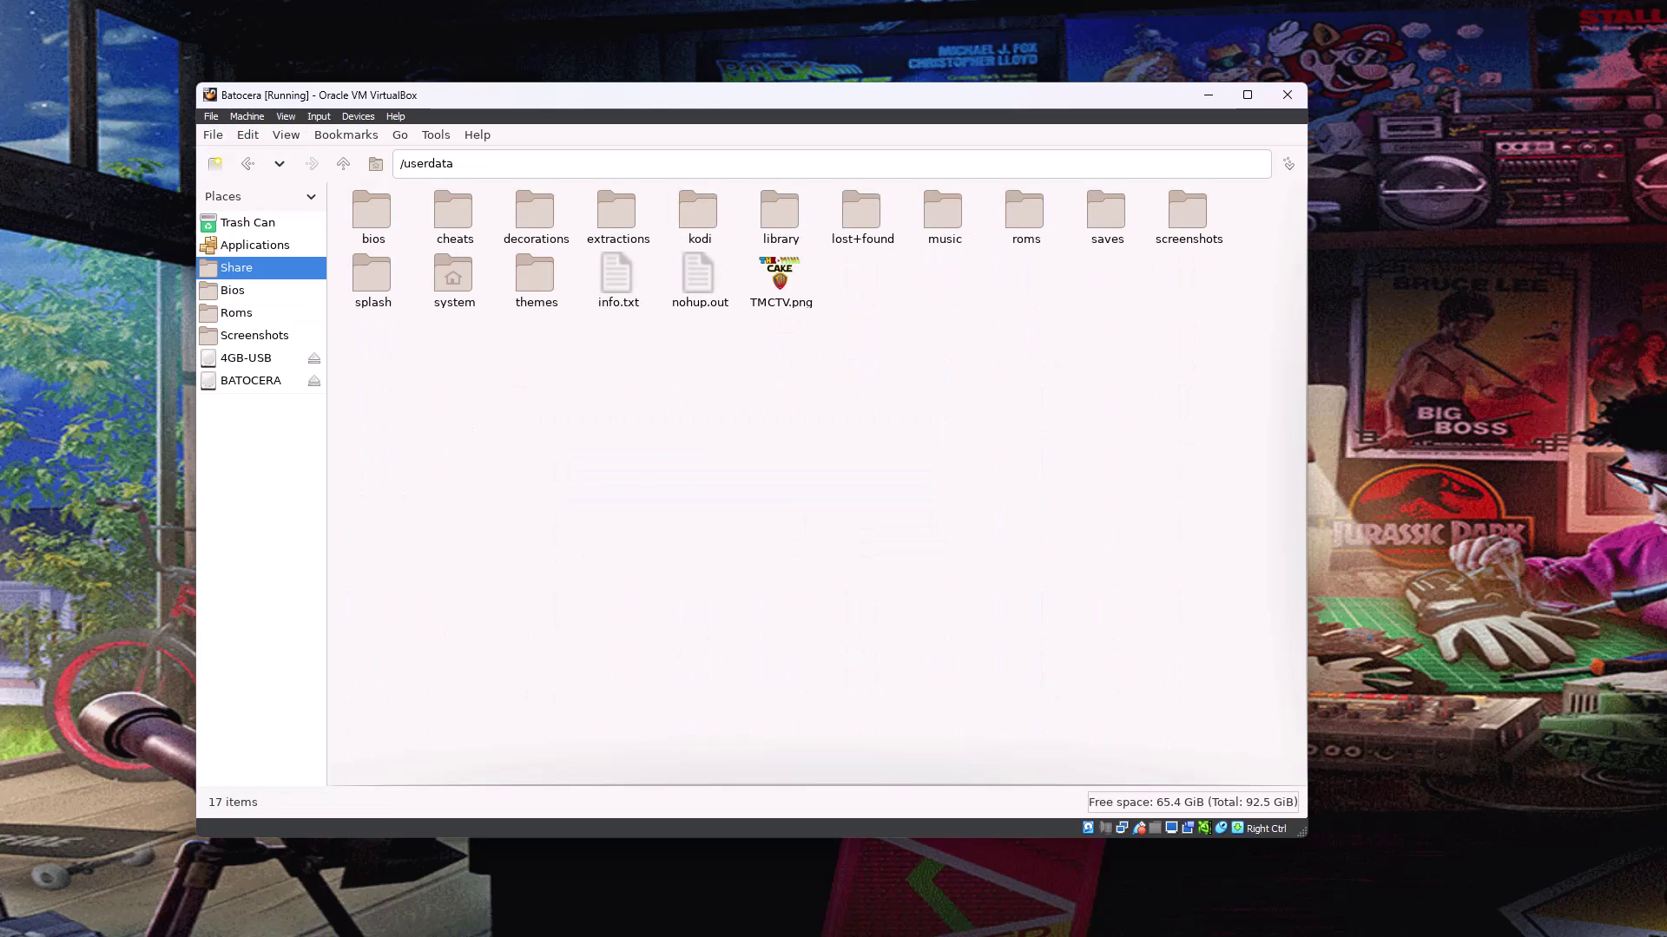
Step: Go up to the root directory and return to the userdata folder
key("alt+Up")
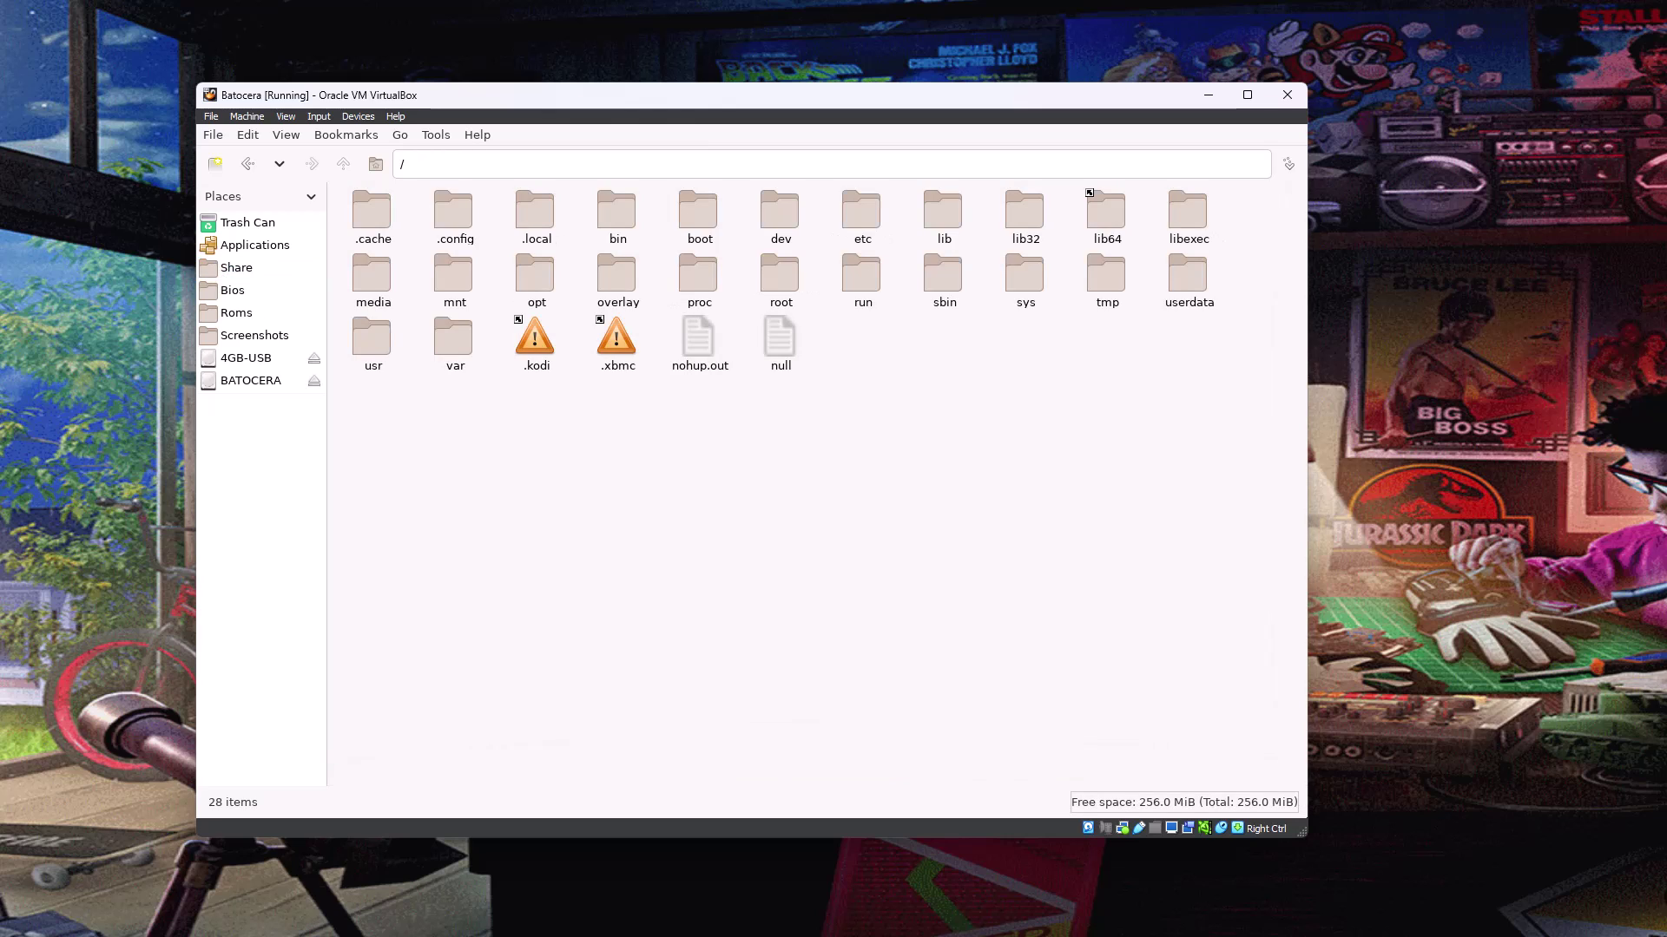
left_click(371, 217)
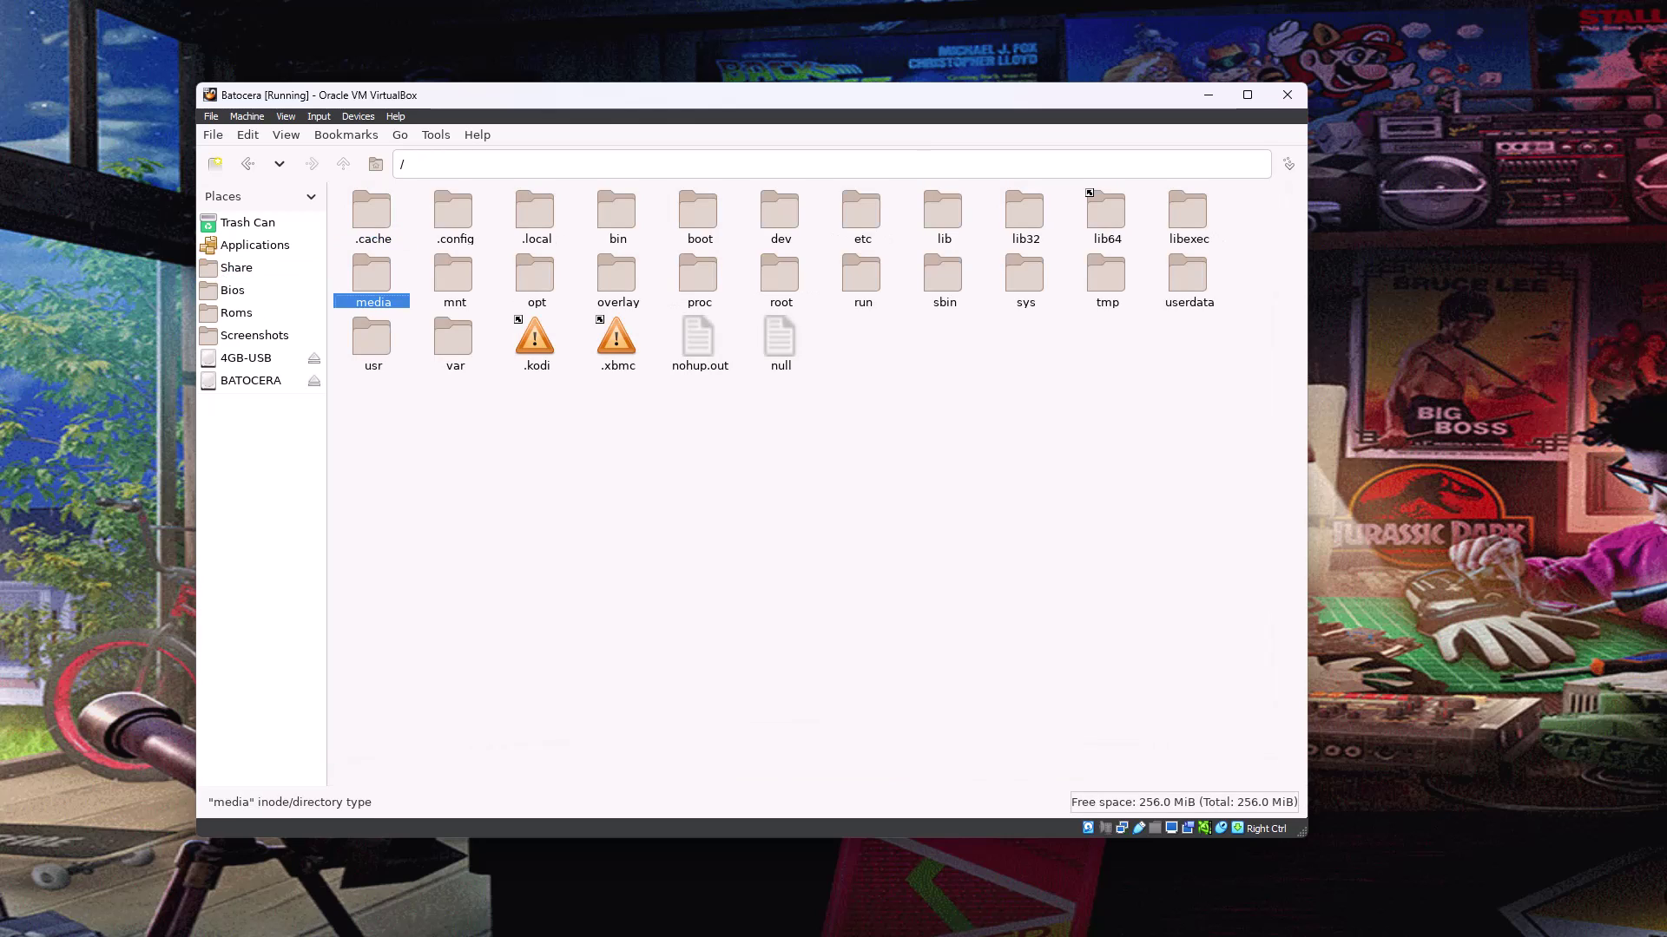
key("Right")
key("Right")
key("Right")
key("Right")
key("Right")
key("Right")
key("Right")
key("Right")
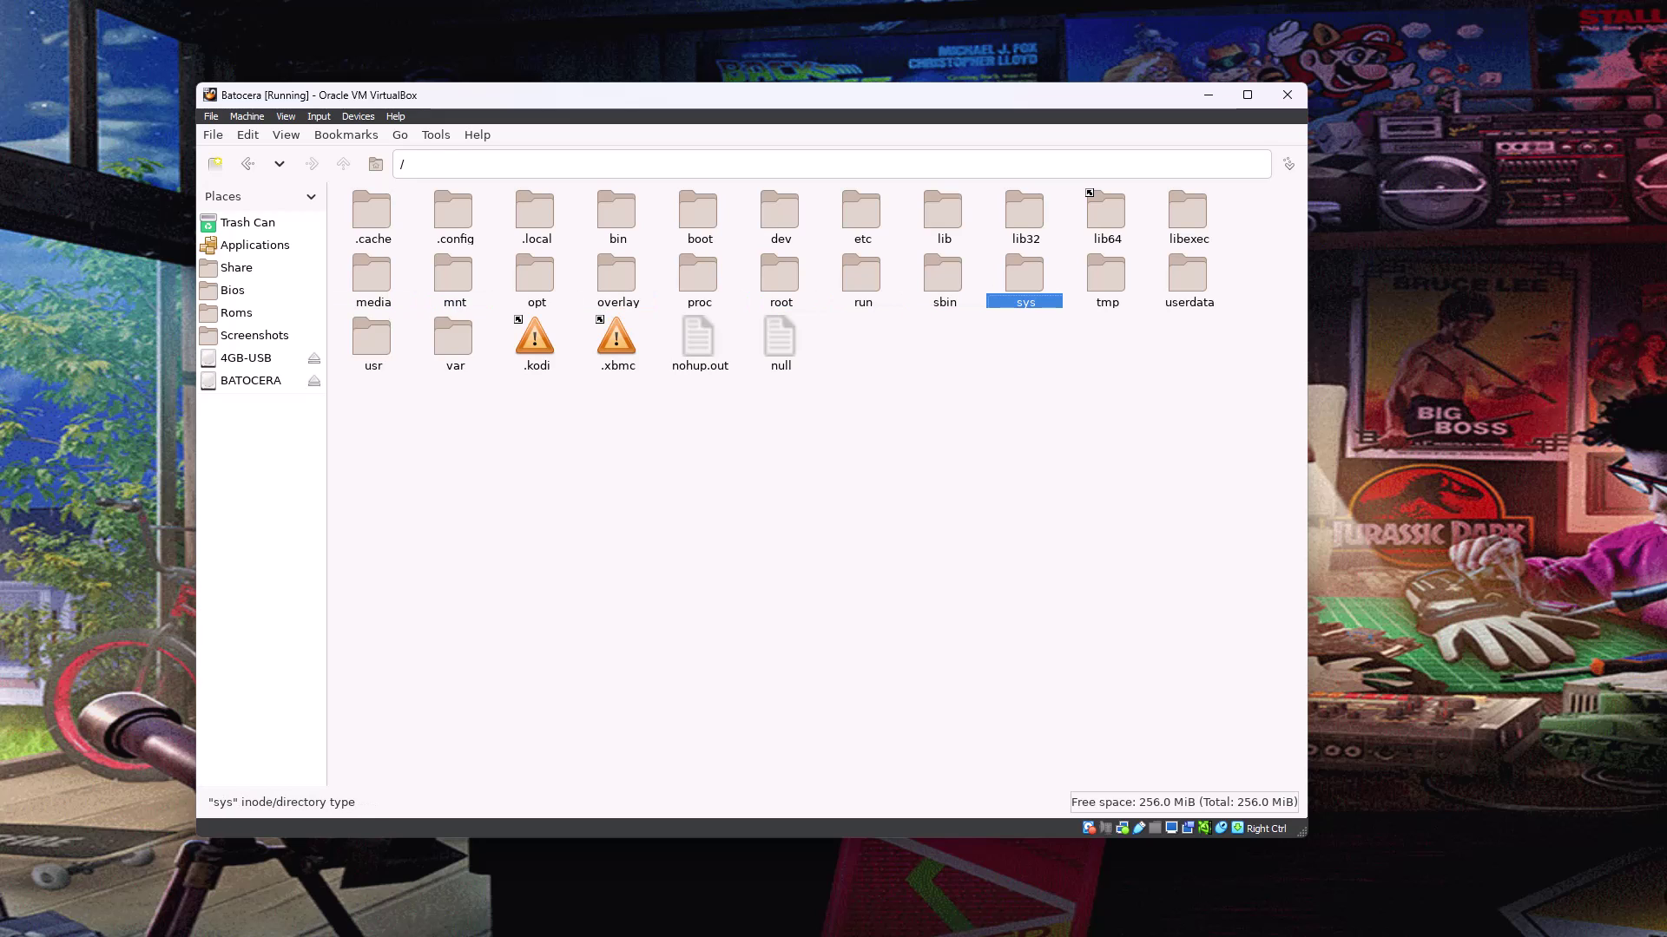
key("Right")
key("Right")
key("Return")
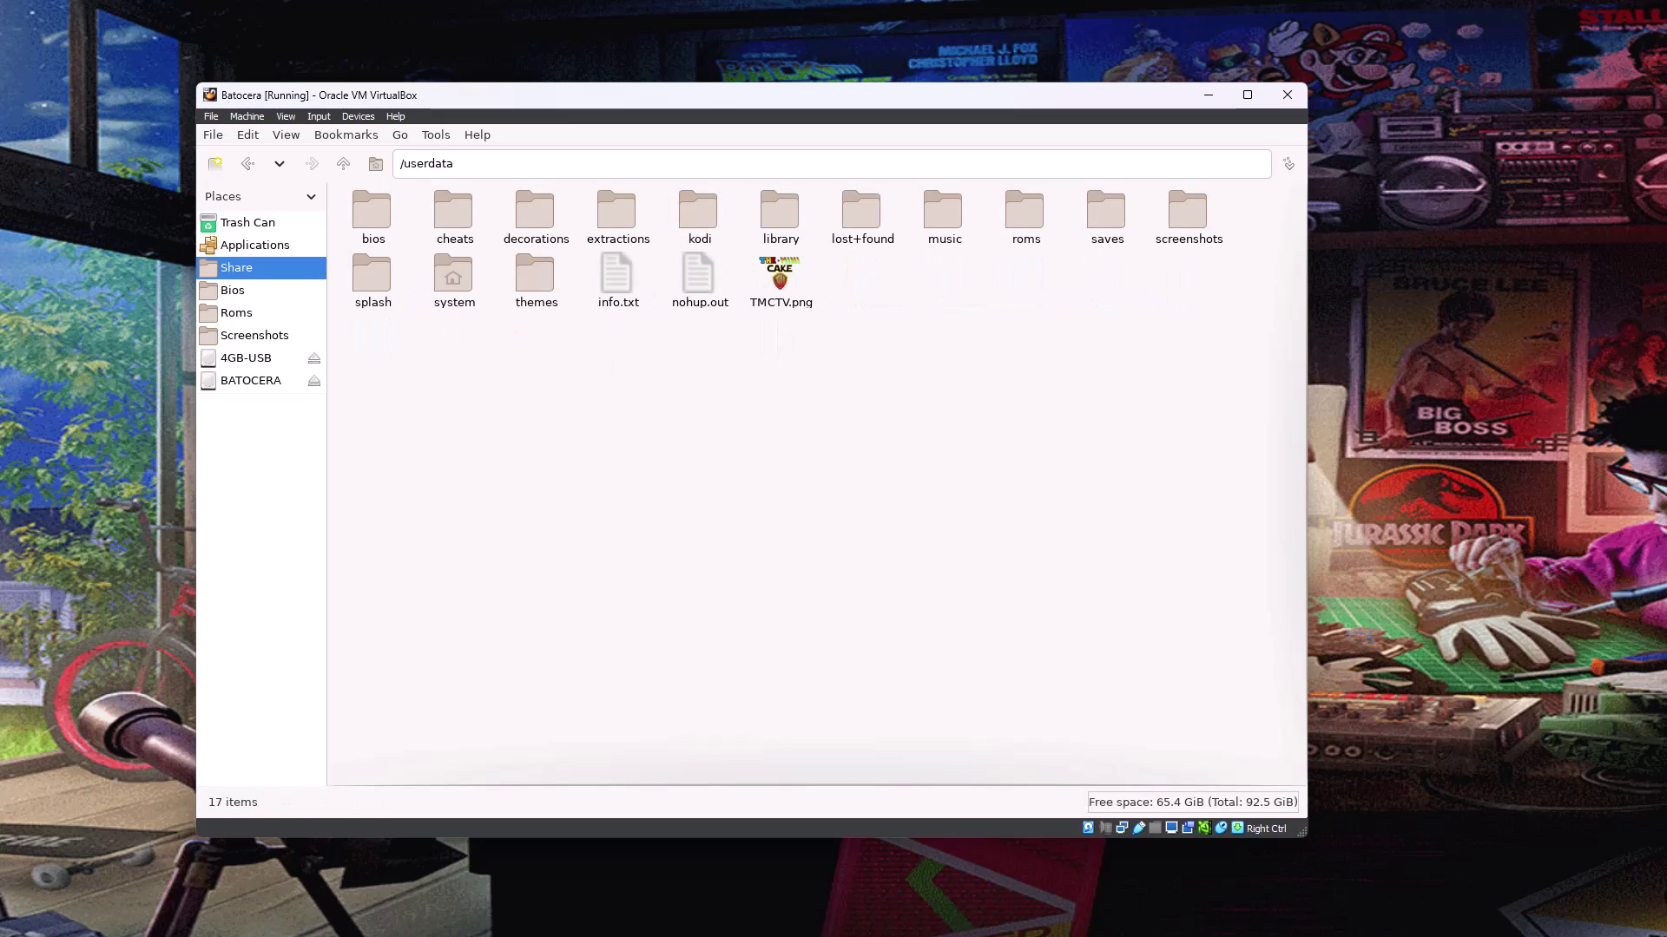
Step: Open the roms folder inside /userdata
key("Right")
key("Right")
key("Right")
key("Right")
key("Right")
key("Right")
key("Right")
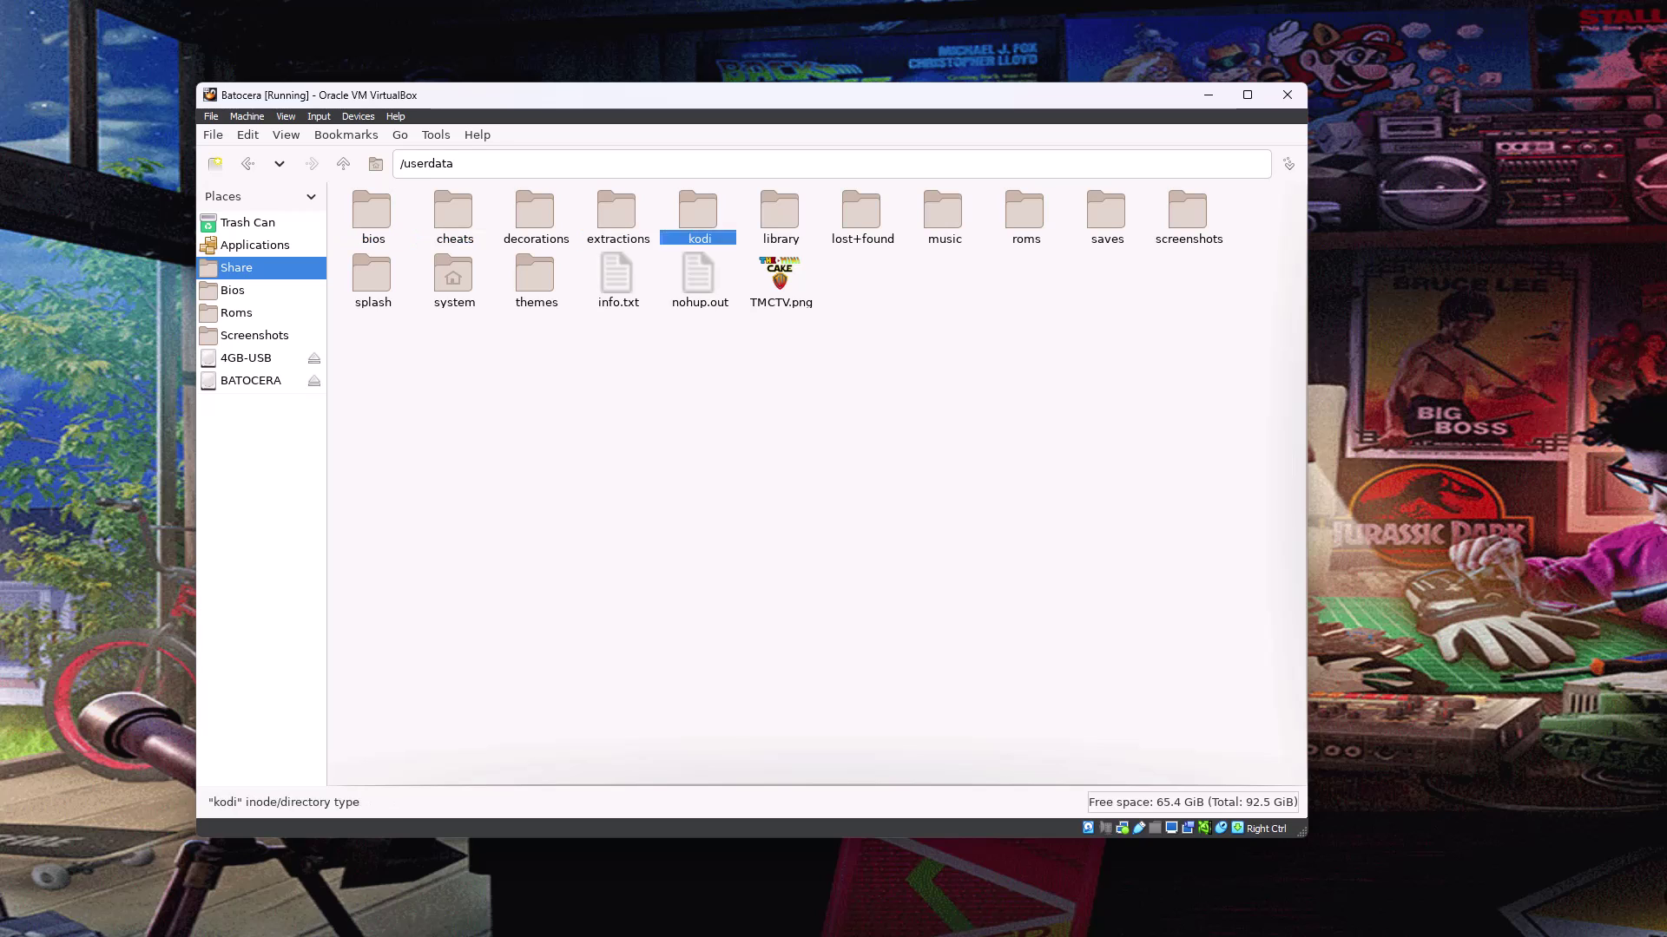
key("Right")
key("Right")
key("Return")
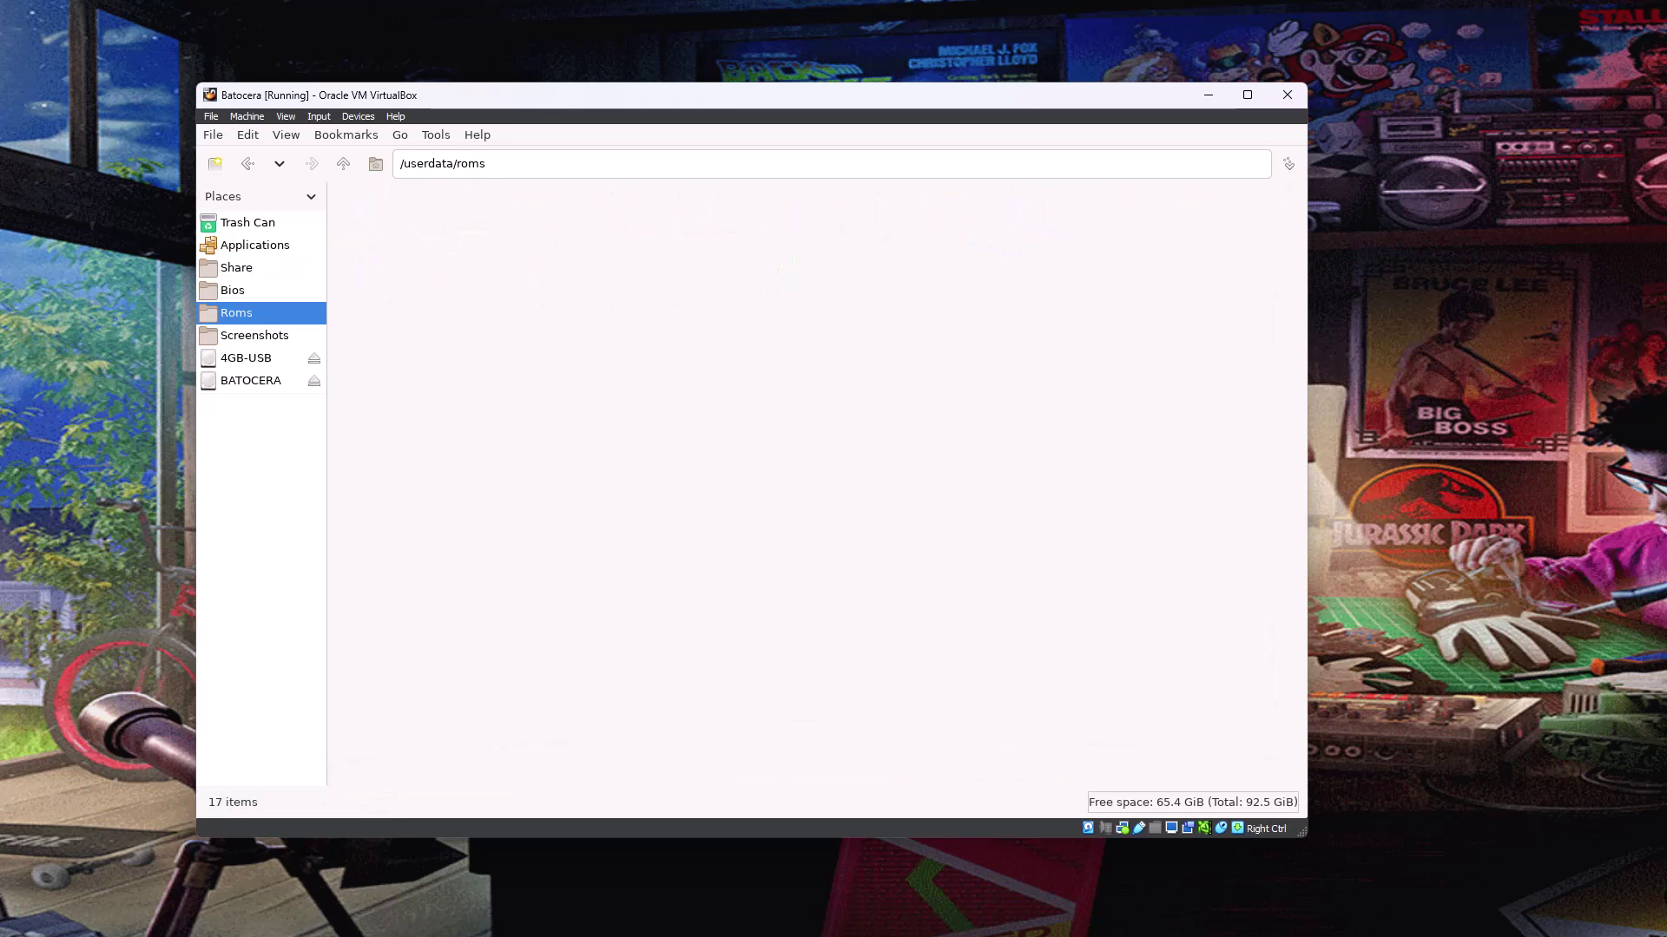
Step: Rename the c128# folder in /userdata/roms to c128
key("Down")
key("Down")
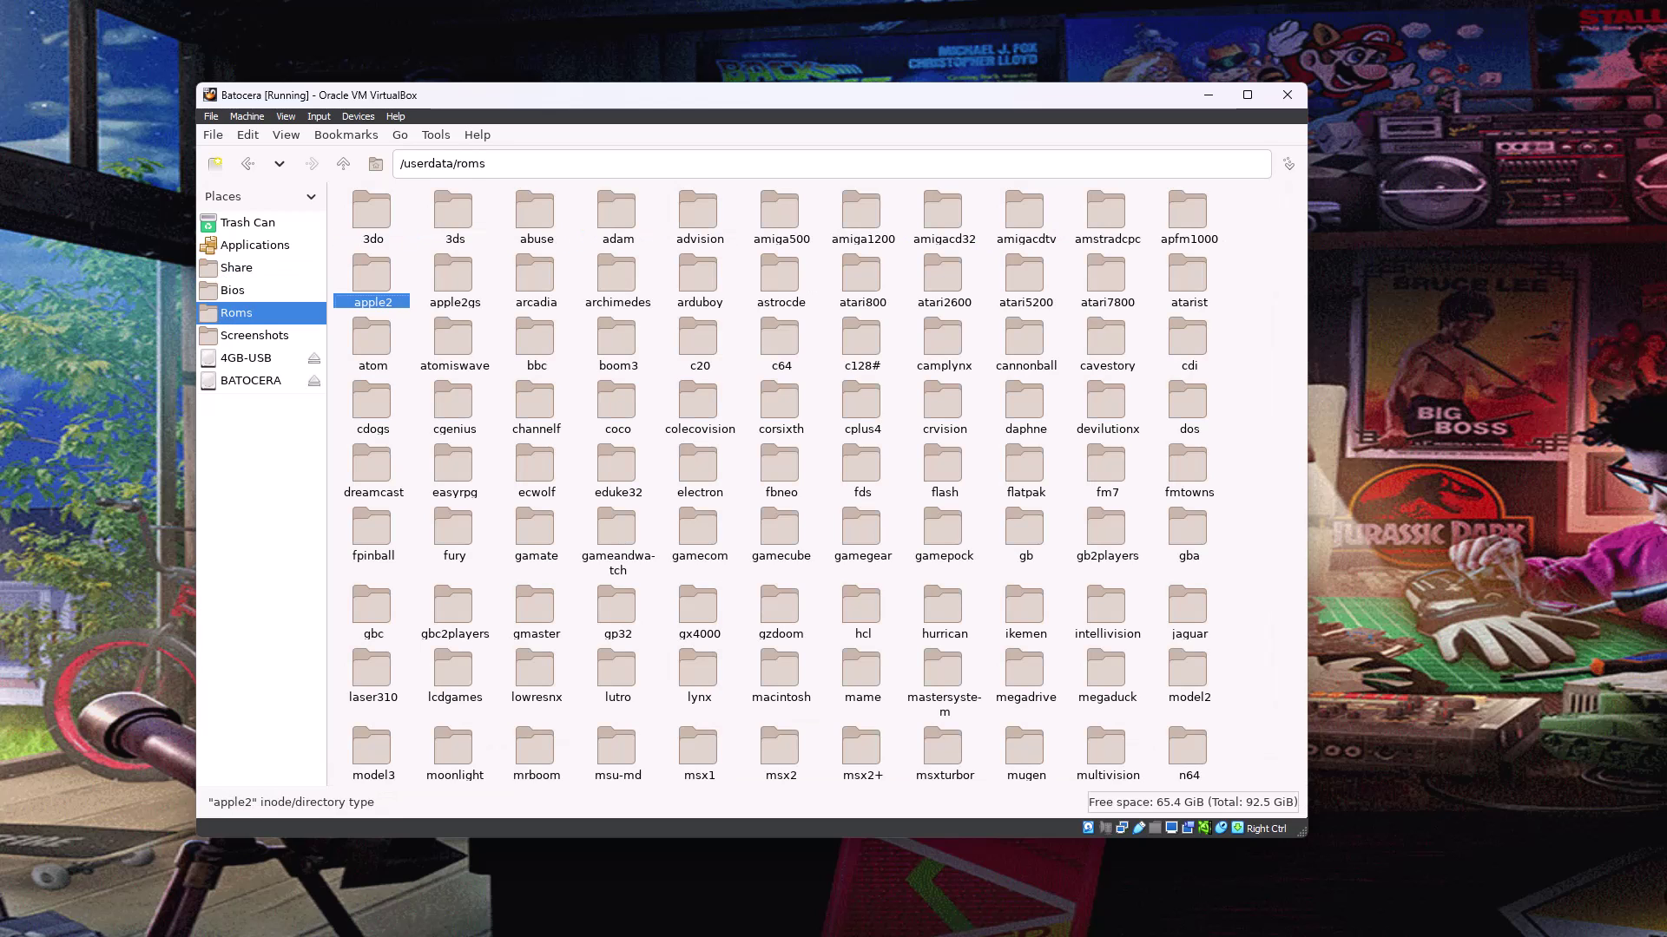
key("Down")
key("Right")
key("Right")
key("Right")
key("Right")
key("Right")
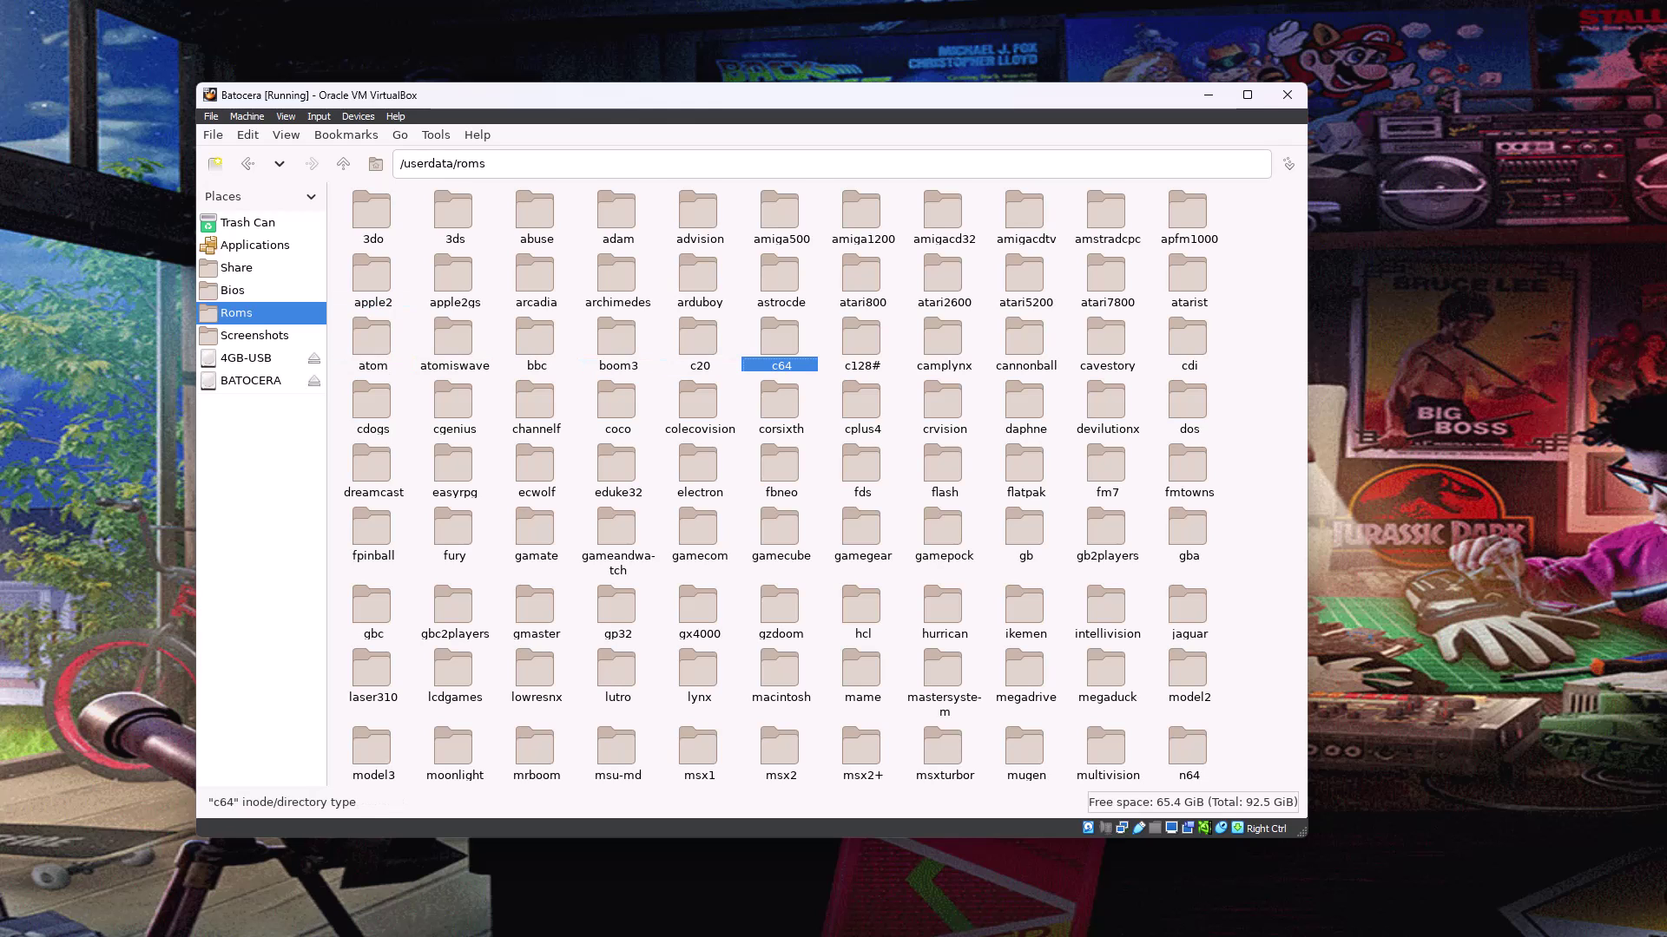
key("Right")
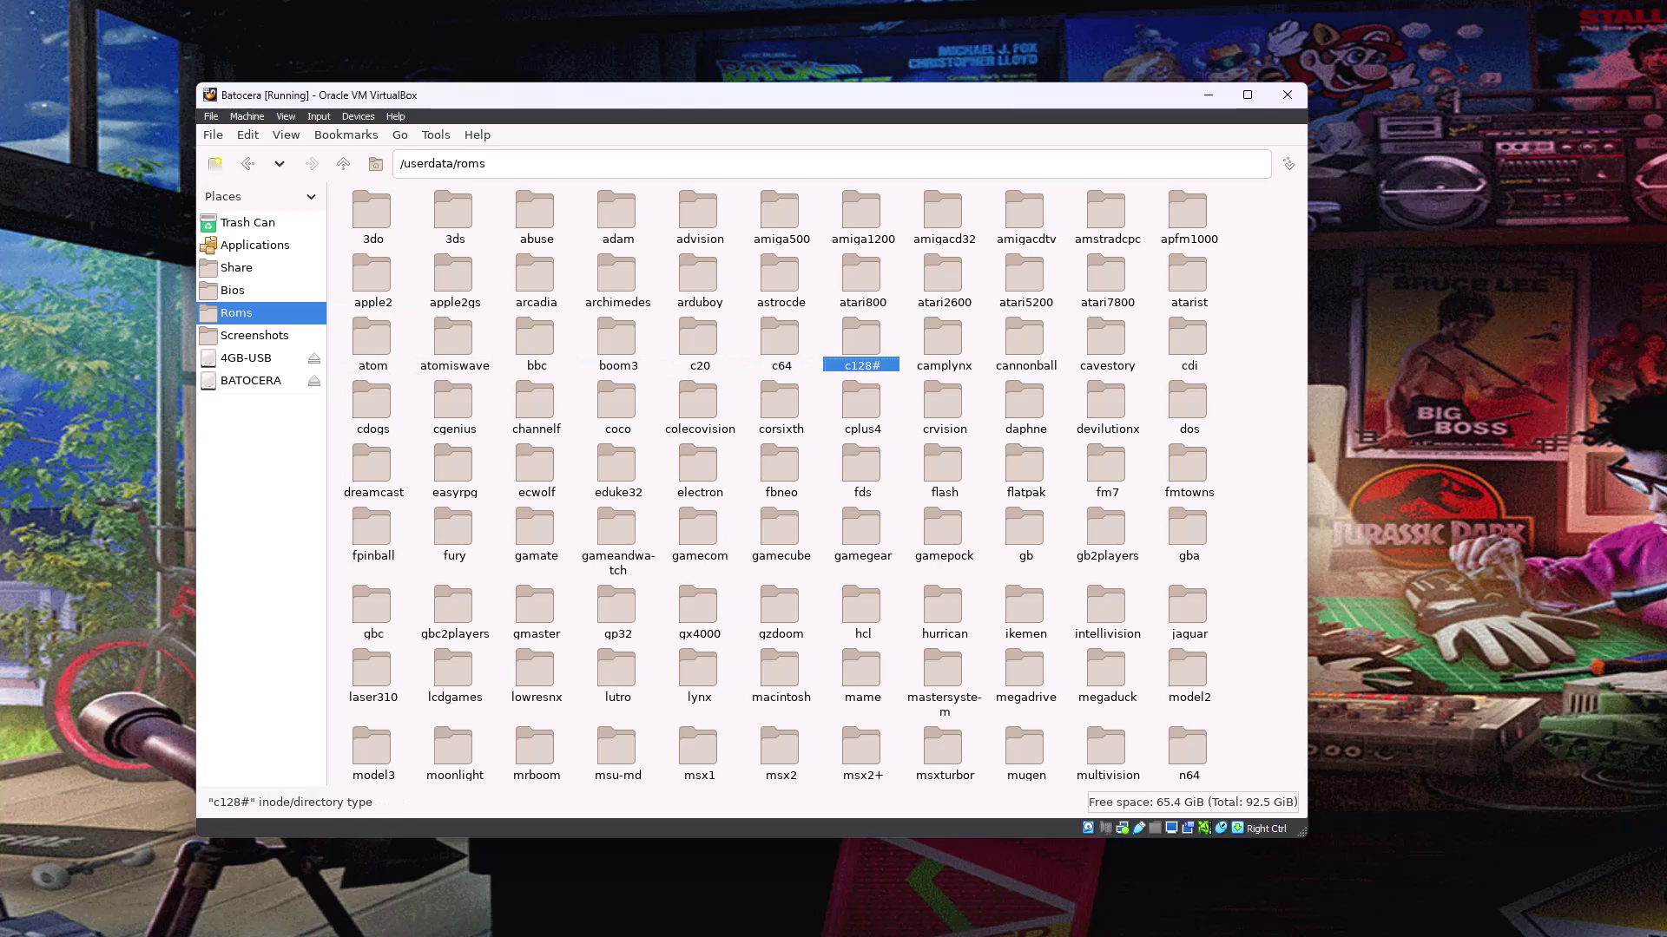
key("F2")
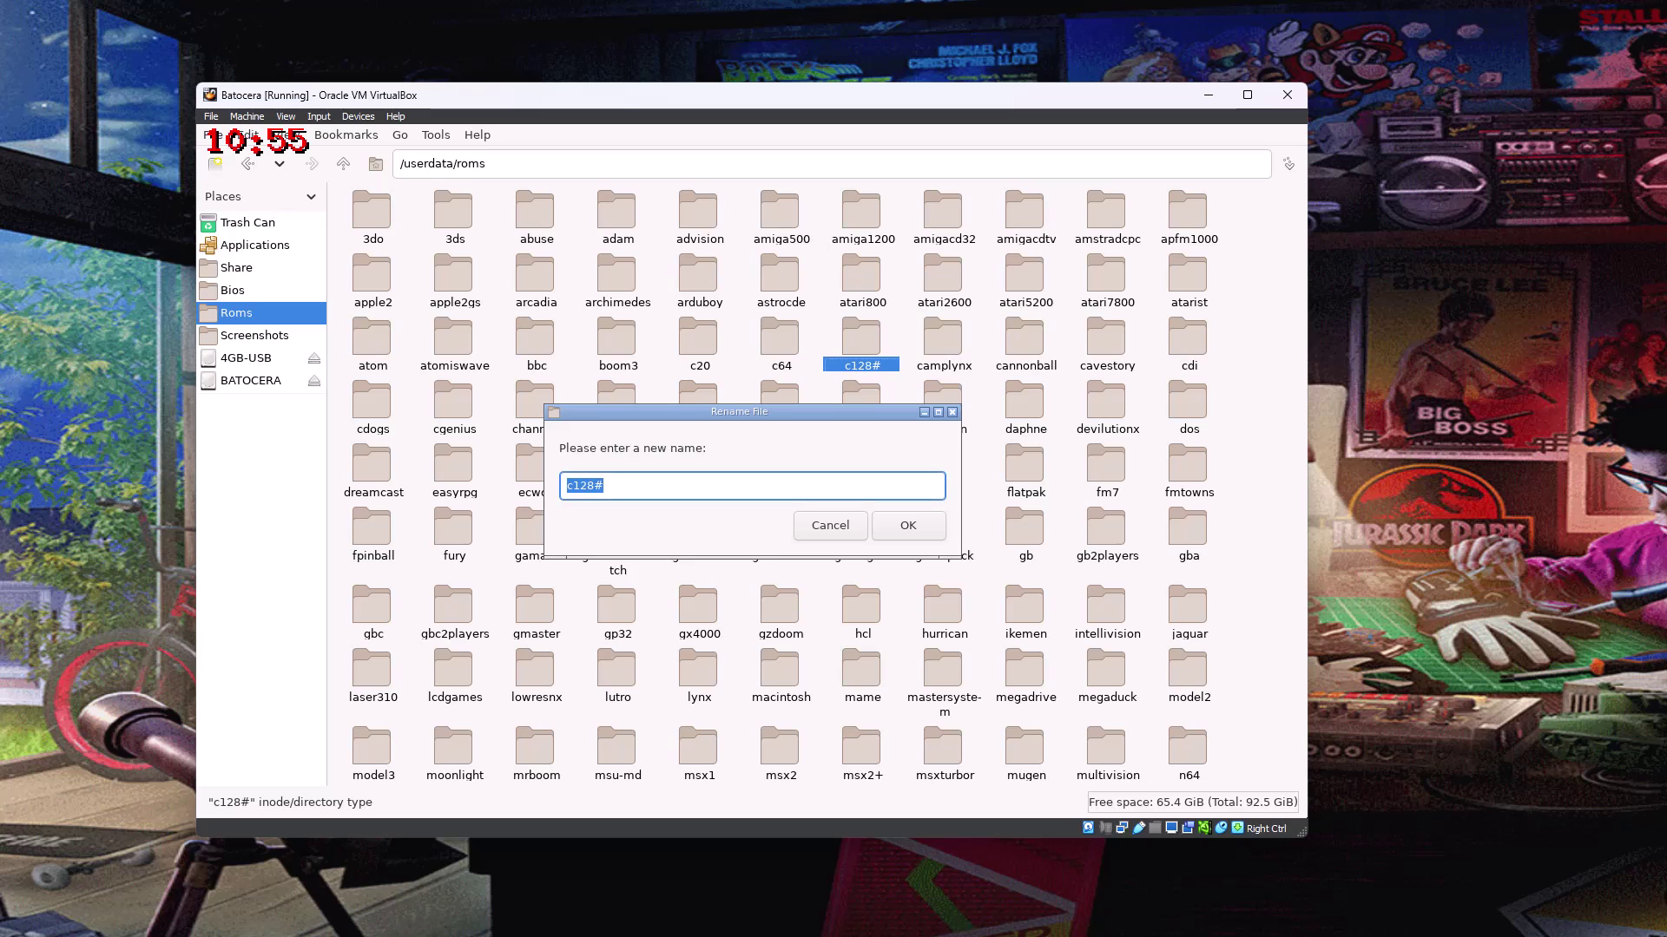
key("End")
key("BackSpace")
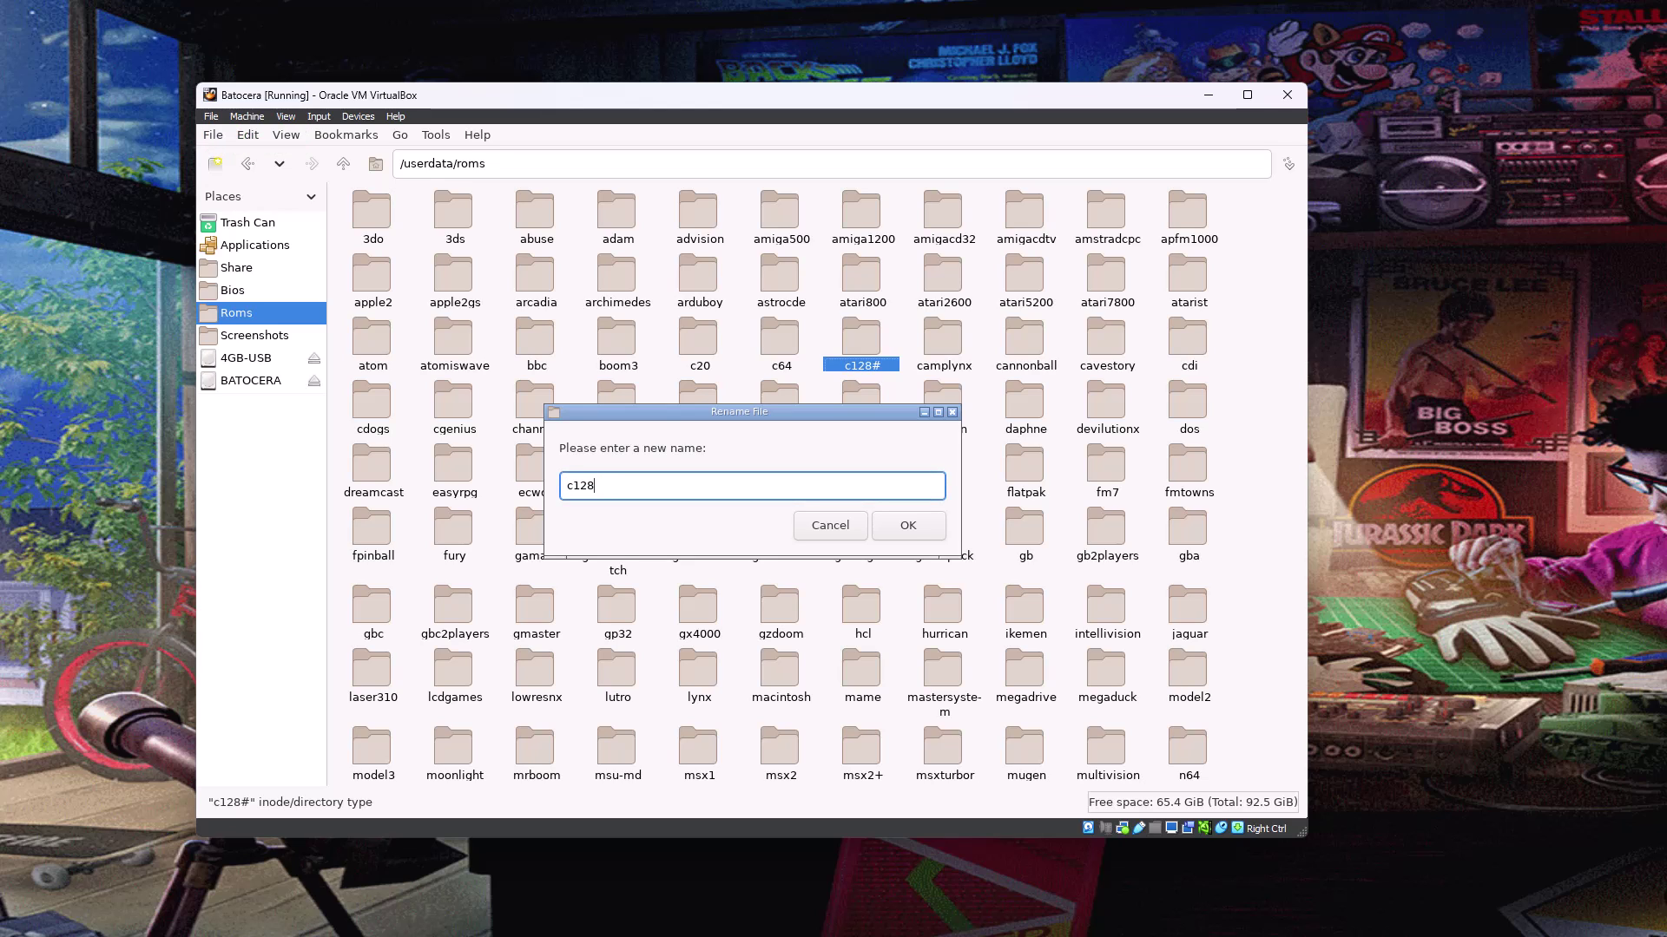
key("Return")
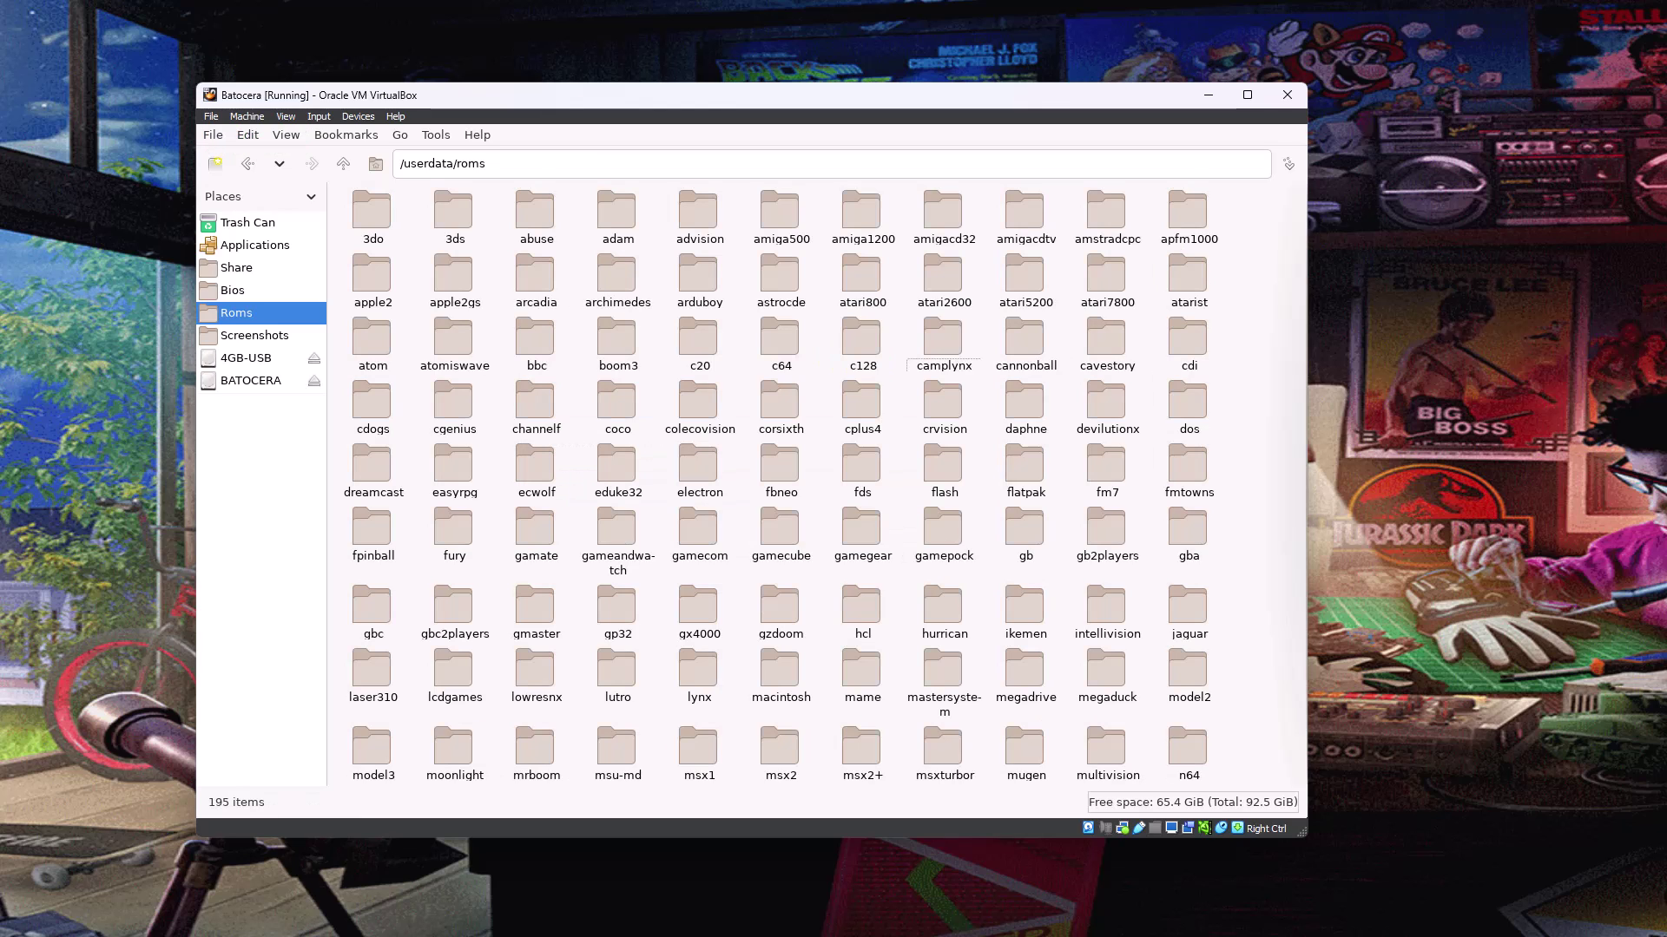